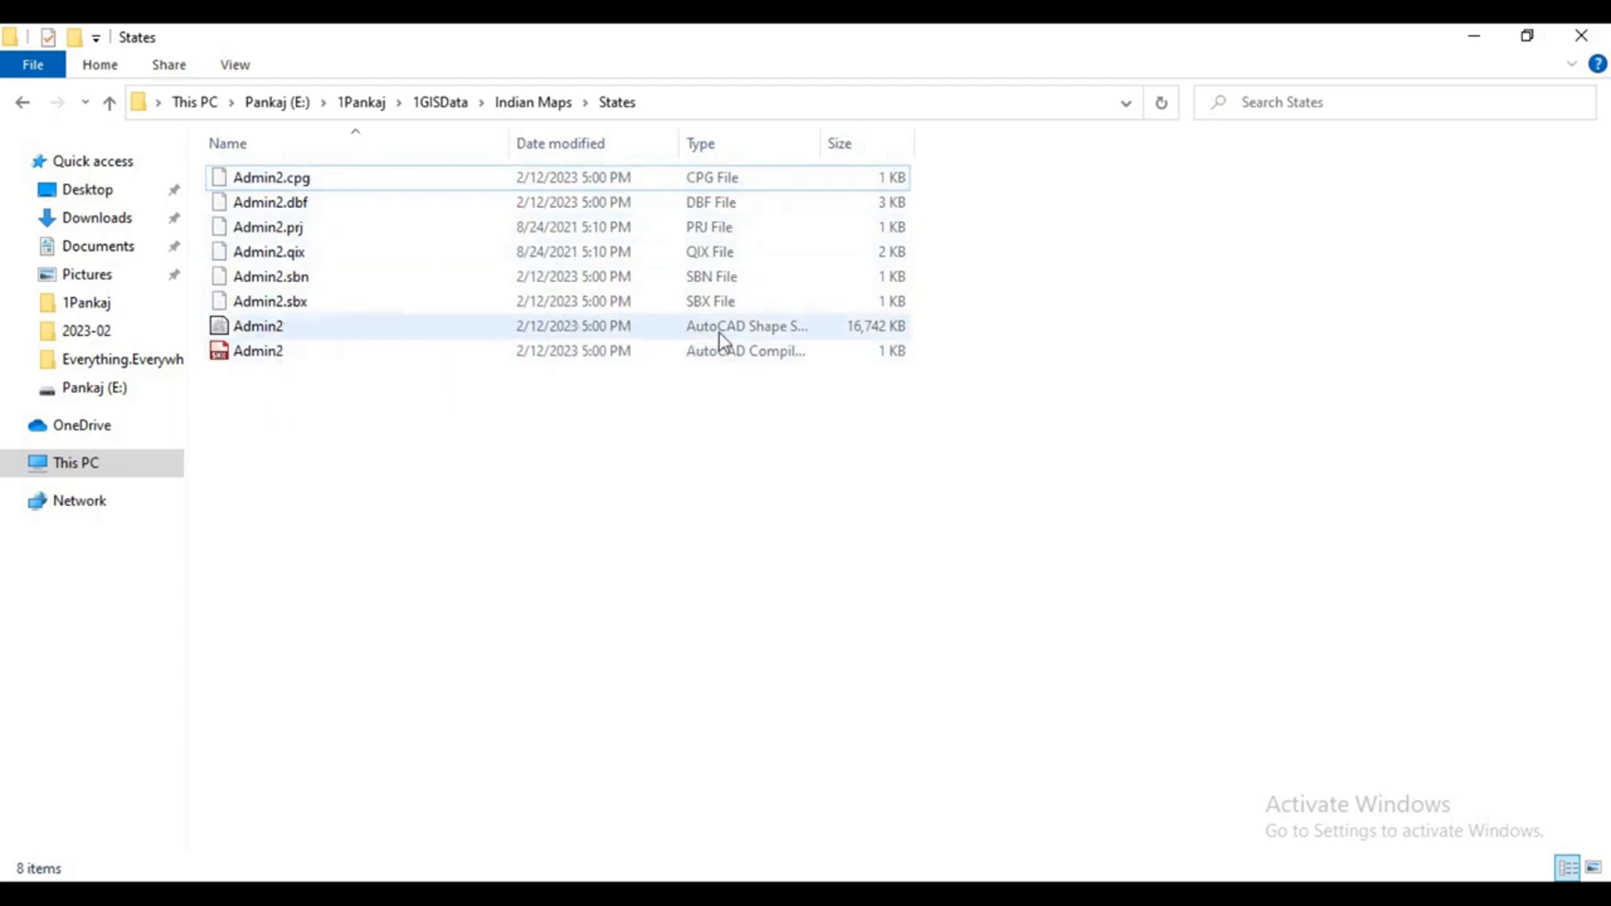
Load the Admin2 shapefile from the States folder into the ArcMap map and remove the layer again.
{"action": "left_click_drag", "start_coordinate": [732, 330], "coordinate": [558, 467]}
{"action": "left_click", "coordinate": [568, 493]}
{"action": "mouse_move", "coordinate": [277, 329]}
{"action": "left_mouse_down"}
{"action": "mouse_move", "coordinate": [653, 613]}
{"action": "mouse_move", "coordinate": [889, 896]}
{"action": "mouse_move", "coordinate": [873, 896]}
{"action": "mouse_move", "coordinate": [712, 587]}
{"action": "left_mouse_up"}
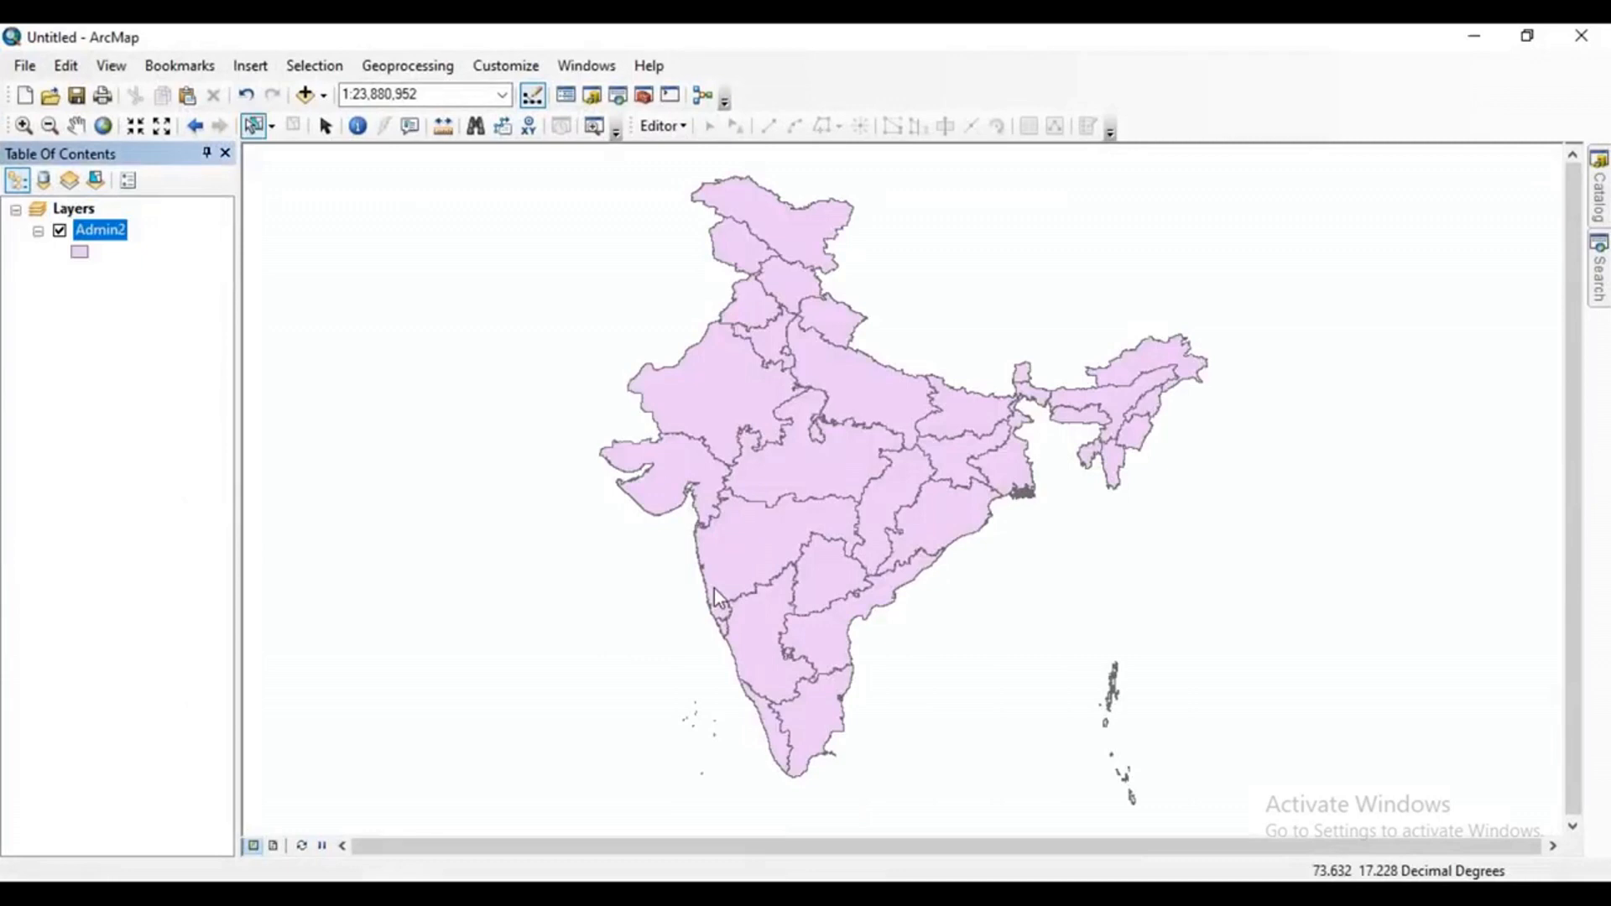
{"action": "key", "text": "Delete"}
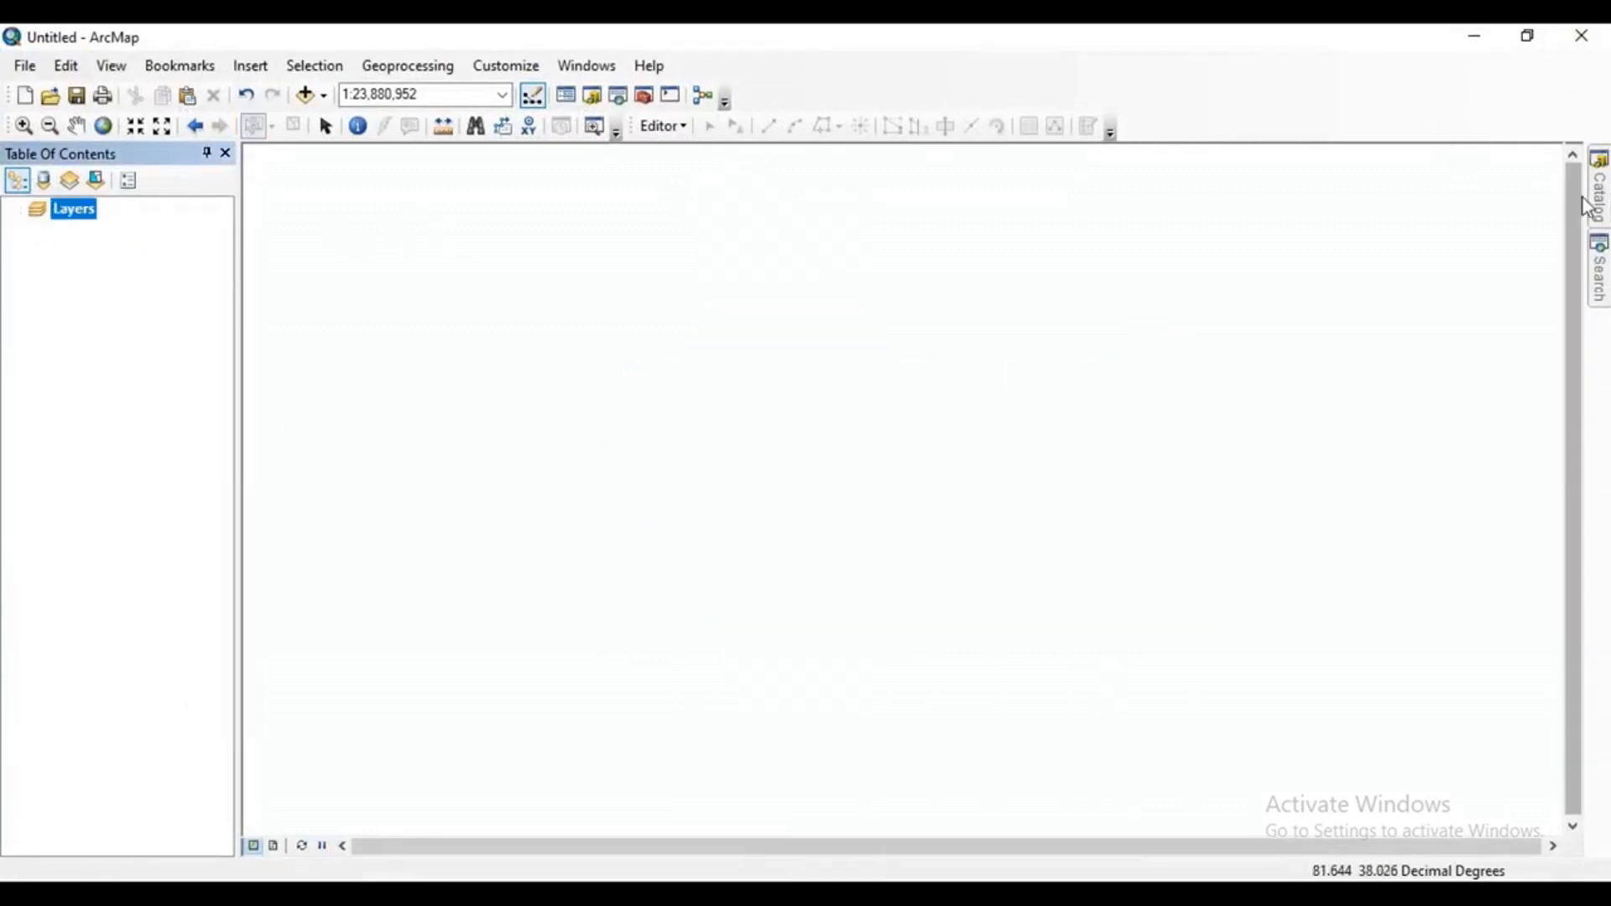
Add Admin2.shp to the map from the States folder under Indian Maps in the Catalog.
{"action": "mouse_move", "coordinate": [1605, 210]}
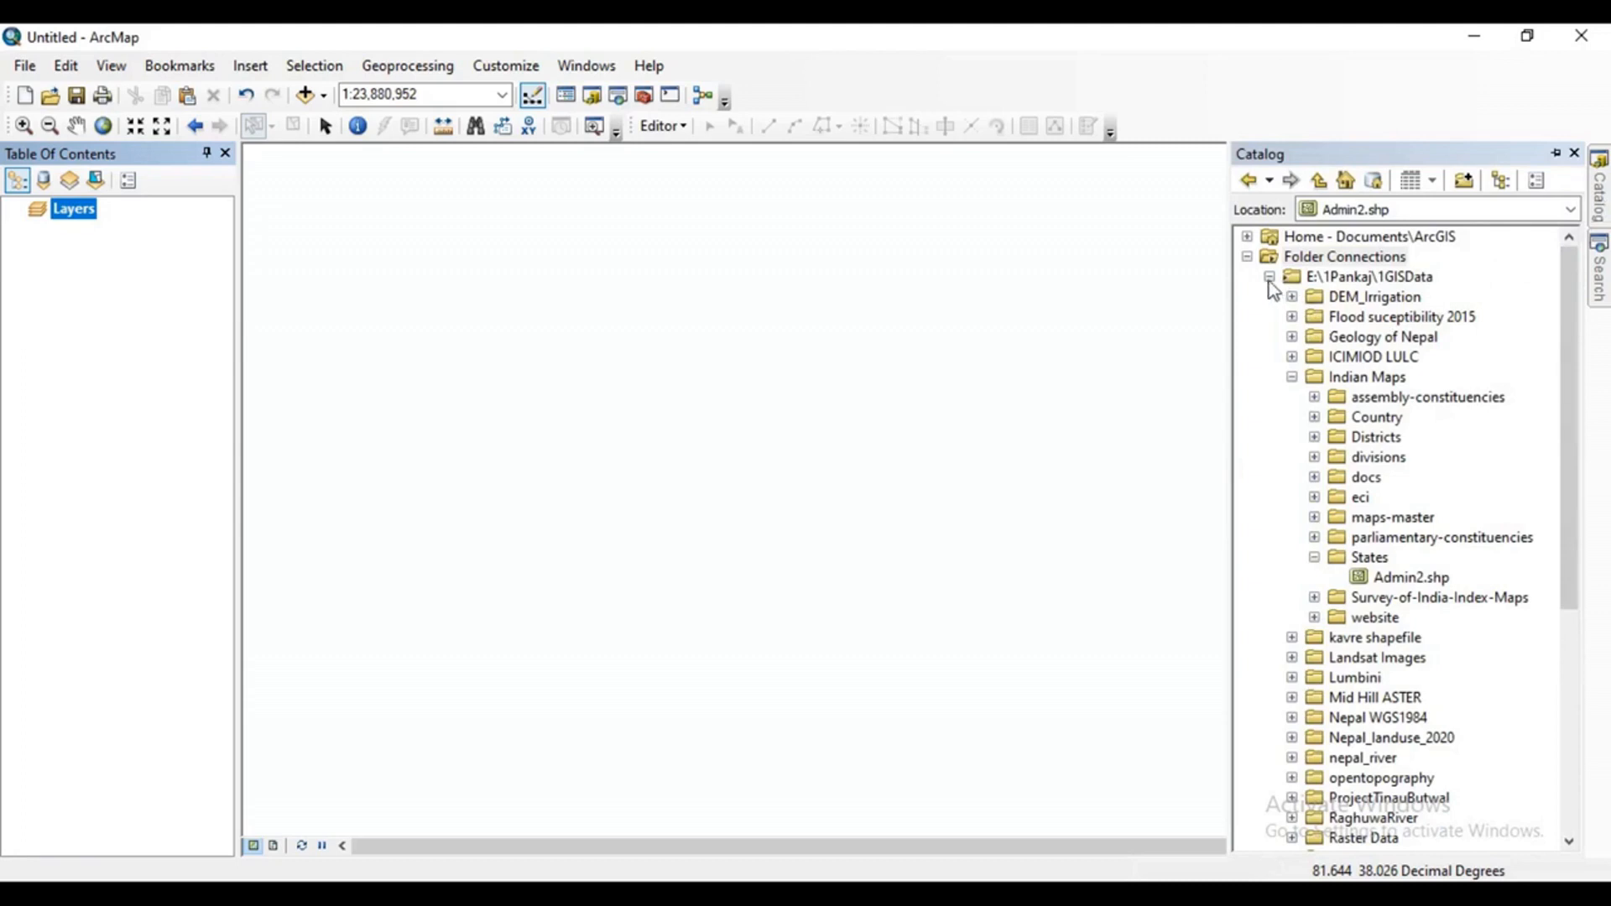
{"action": "scroll", "coordinate": [1412, 541], "scroll_direction": "down", "scroll_amount": 1}
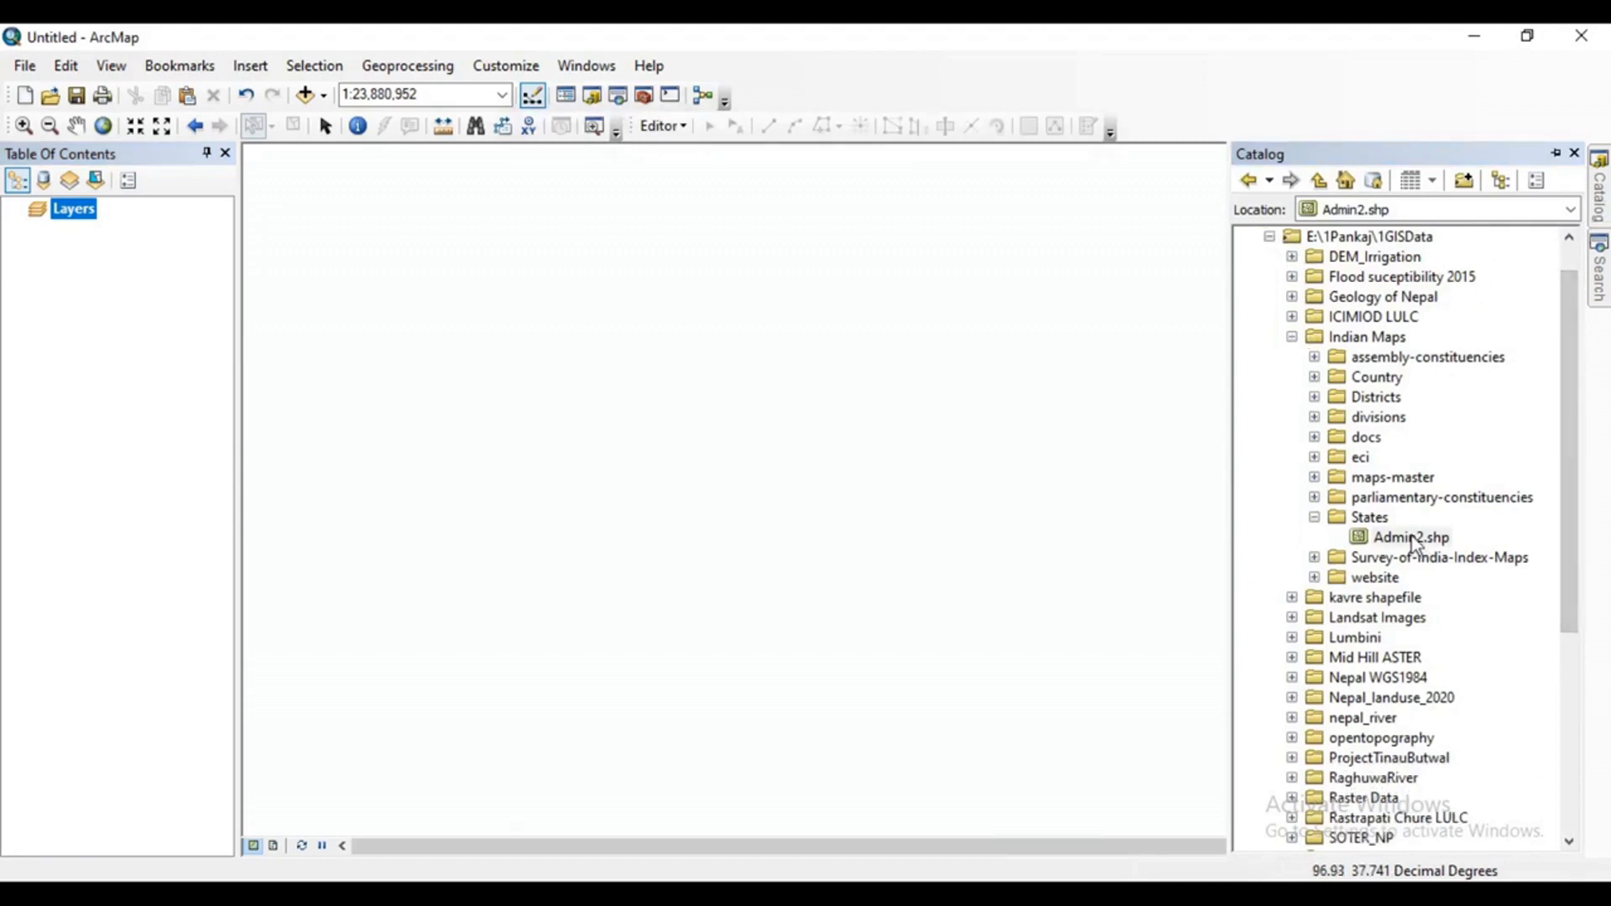
{"action": "mouse_move", "coordinate": [1412, 538]}
{"action": "left_mouse_down"}
{"action": "mouse_move", "coordinate": [1169, 539]}
{"action": "mouse_move", "coordinate": [874, 446]}
{"action": "left_mouse_up"}
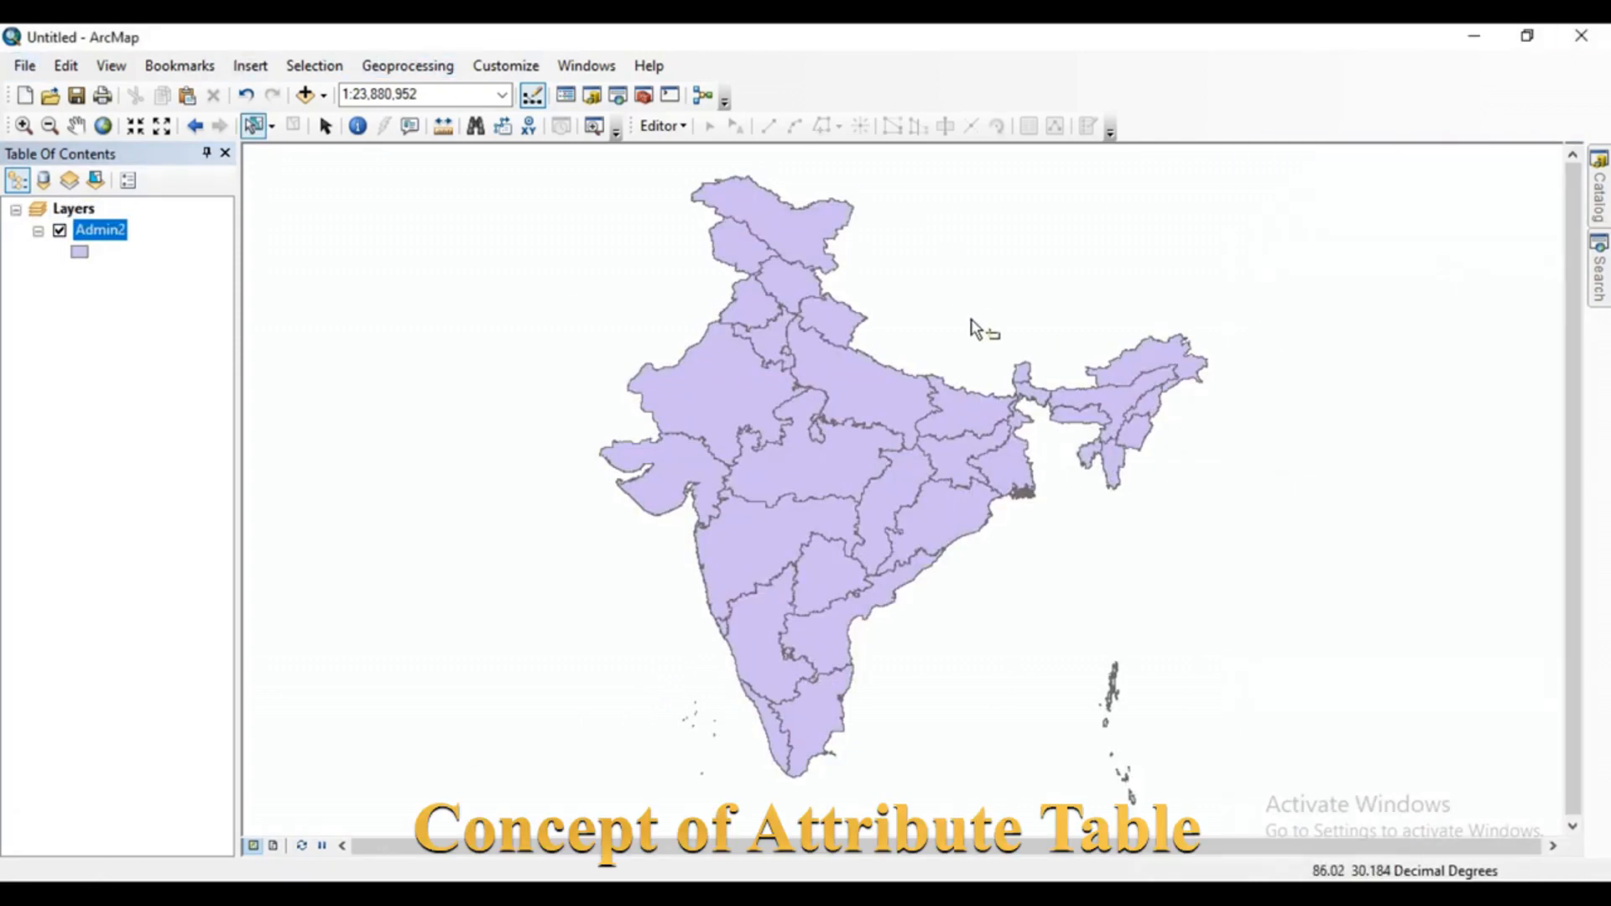
Open the attribute table of the Admin2 layer and examine all its fields and records at full size.
{"action": "scroll", "coordinate": [508, 445], "scroll_direction": "down", "scroll_amount": 1}
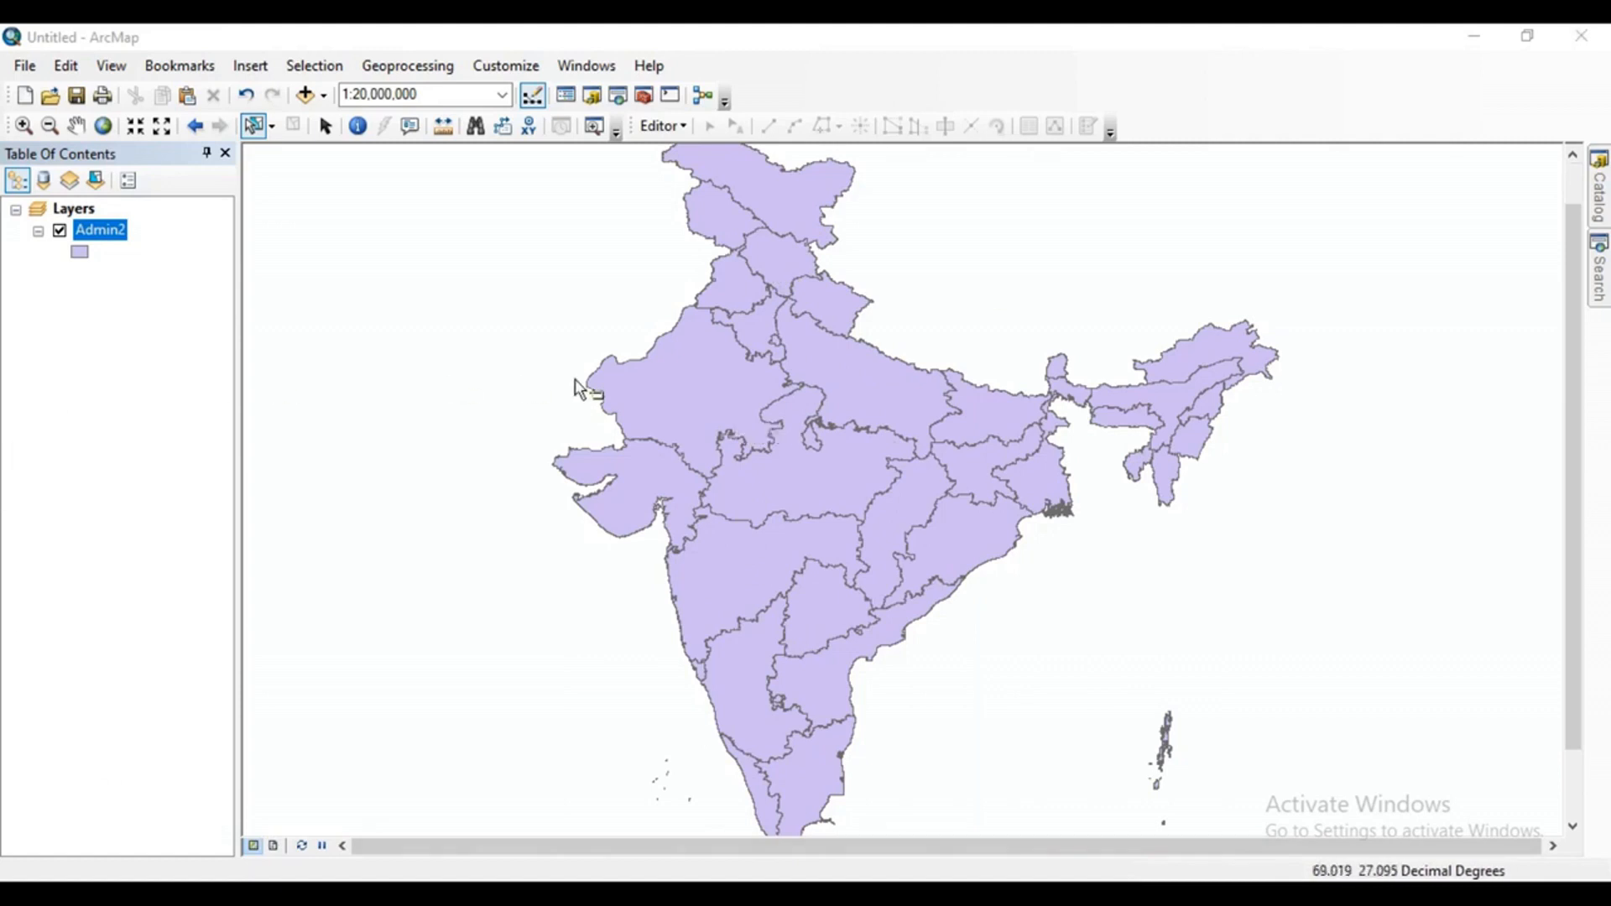
{"action": "right_click", "coordinate": [98, 242]}
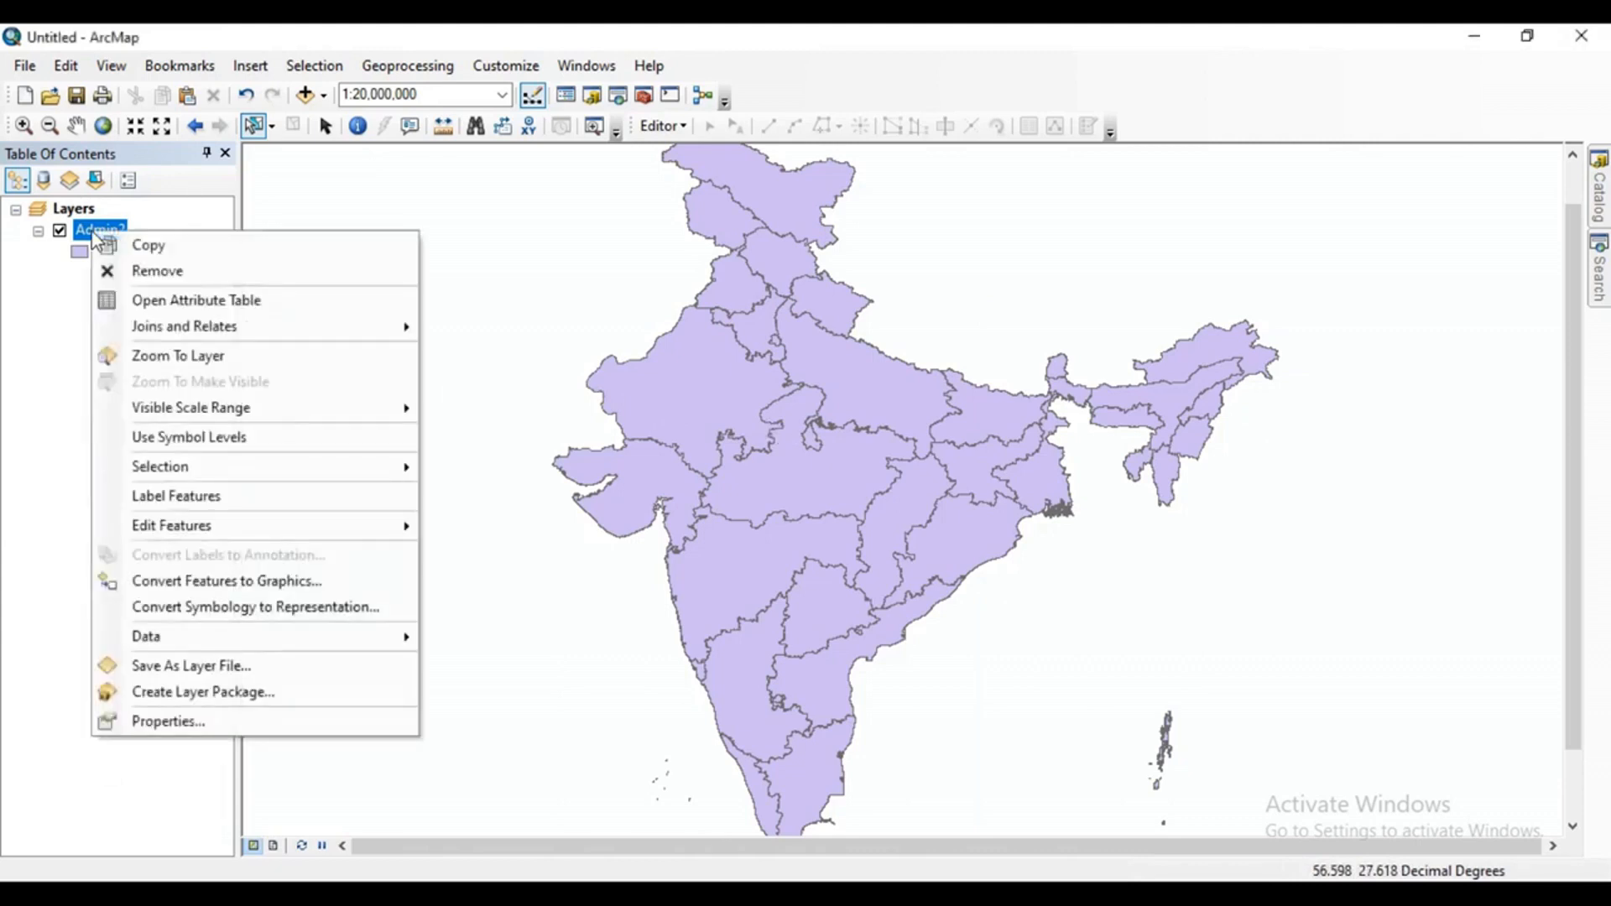
{"action": "left_click", "coordinate": [215, 295]}
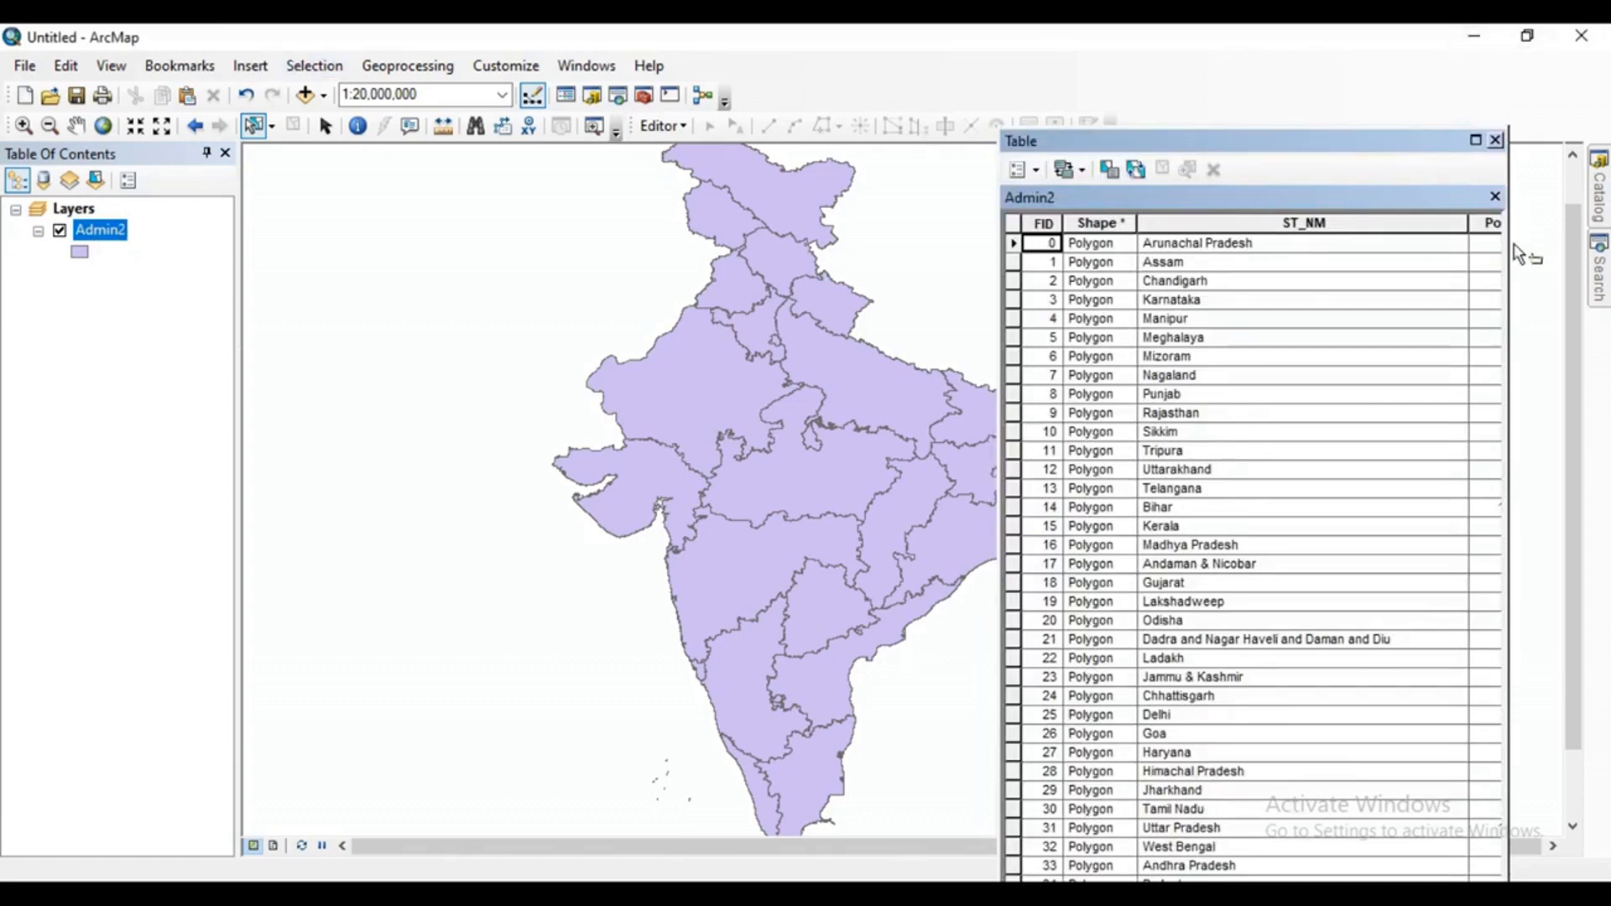
{"action": "left_click", "coordinate": [1475, 140]}
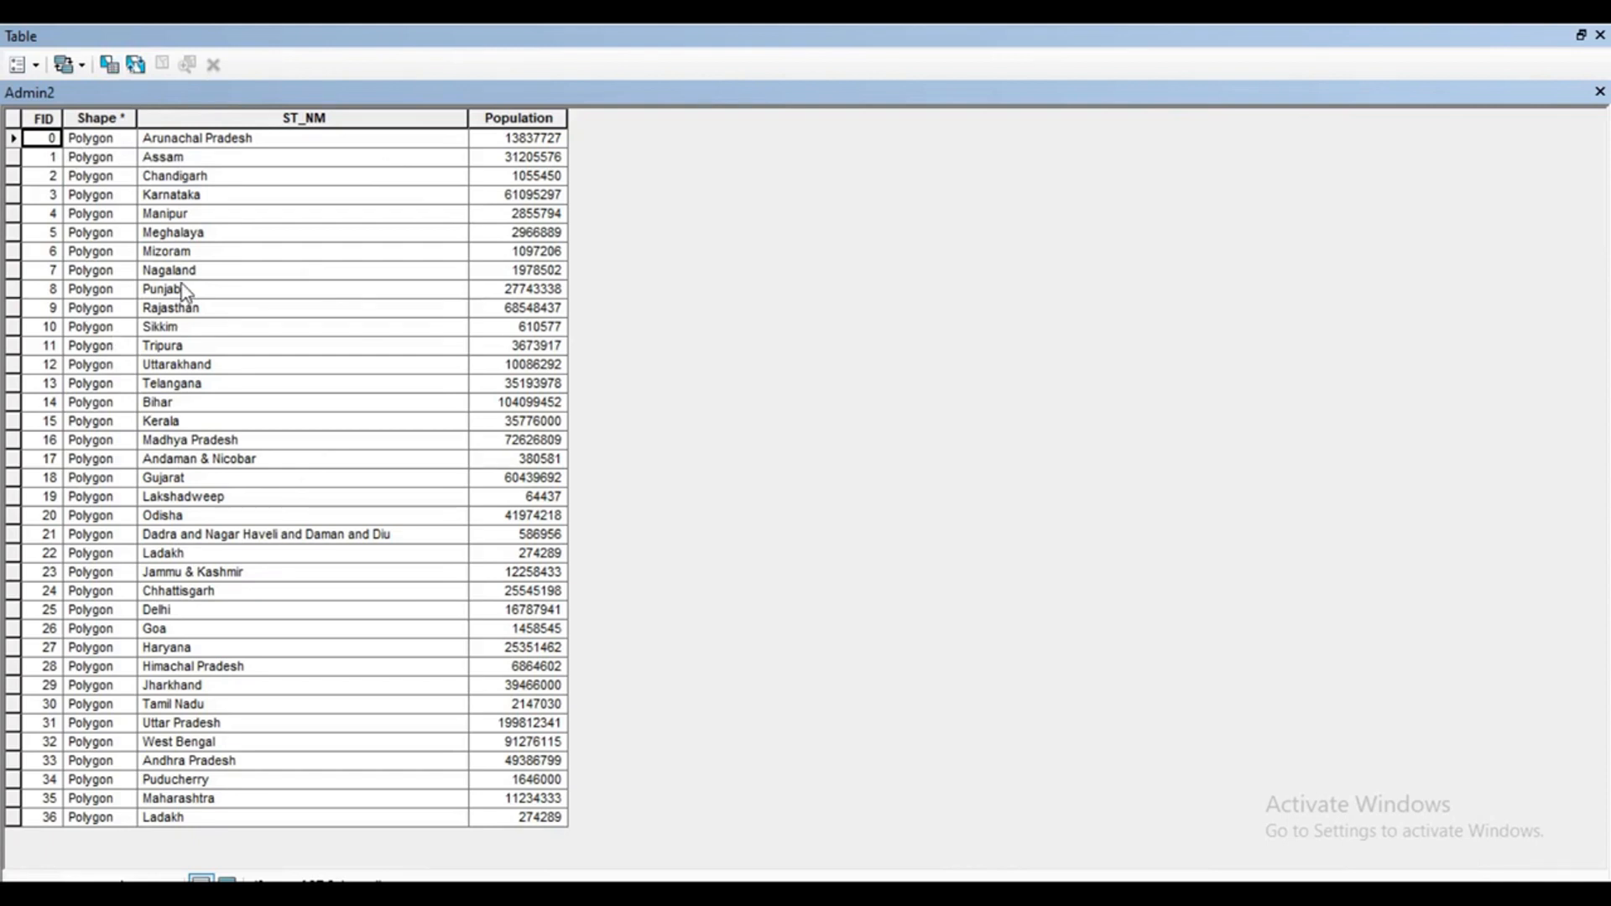
{"action": "left_click", "coordinate": [1580, 36]}
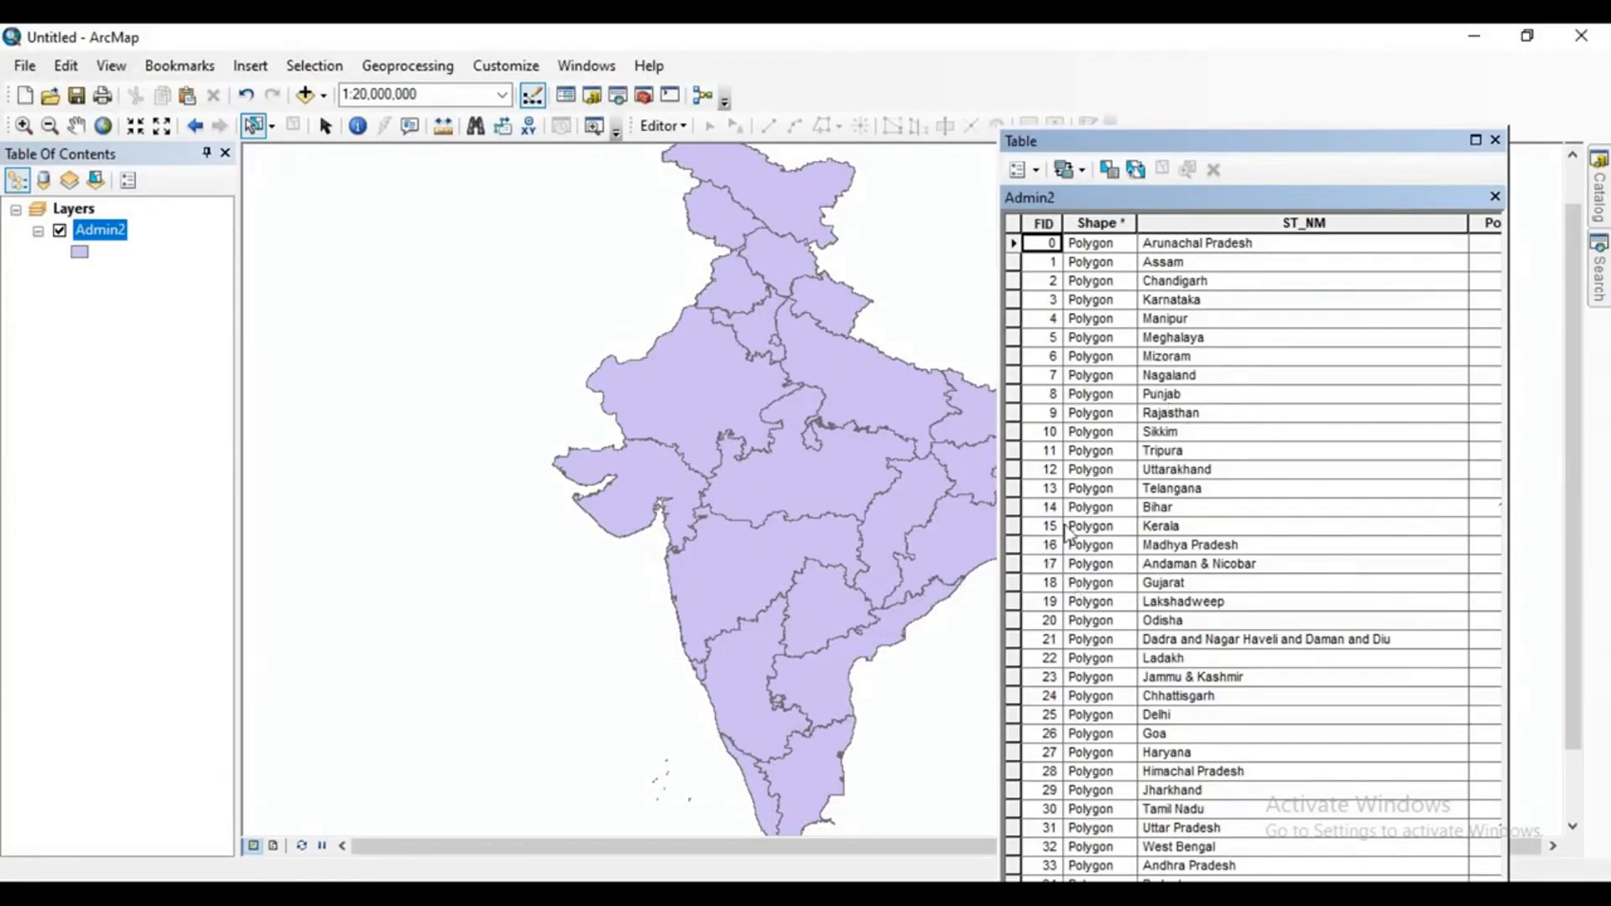
Select the Uttar Pradesh record in the table and extend the selection up to Jammu & Kashmir.
{"action": "left_click", "coordinate": [1015, 829]}
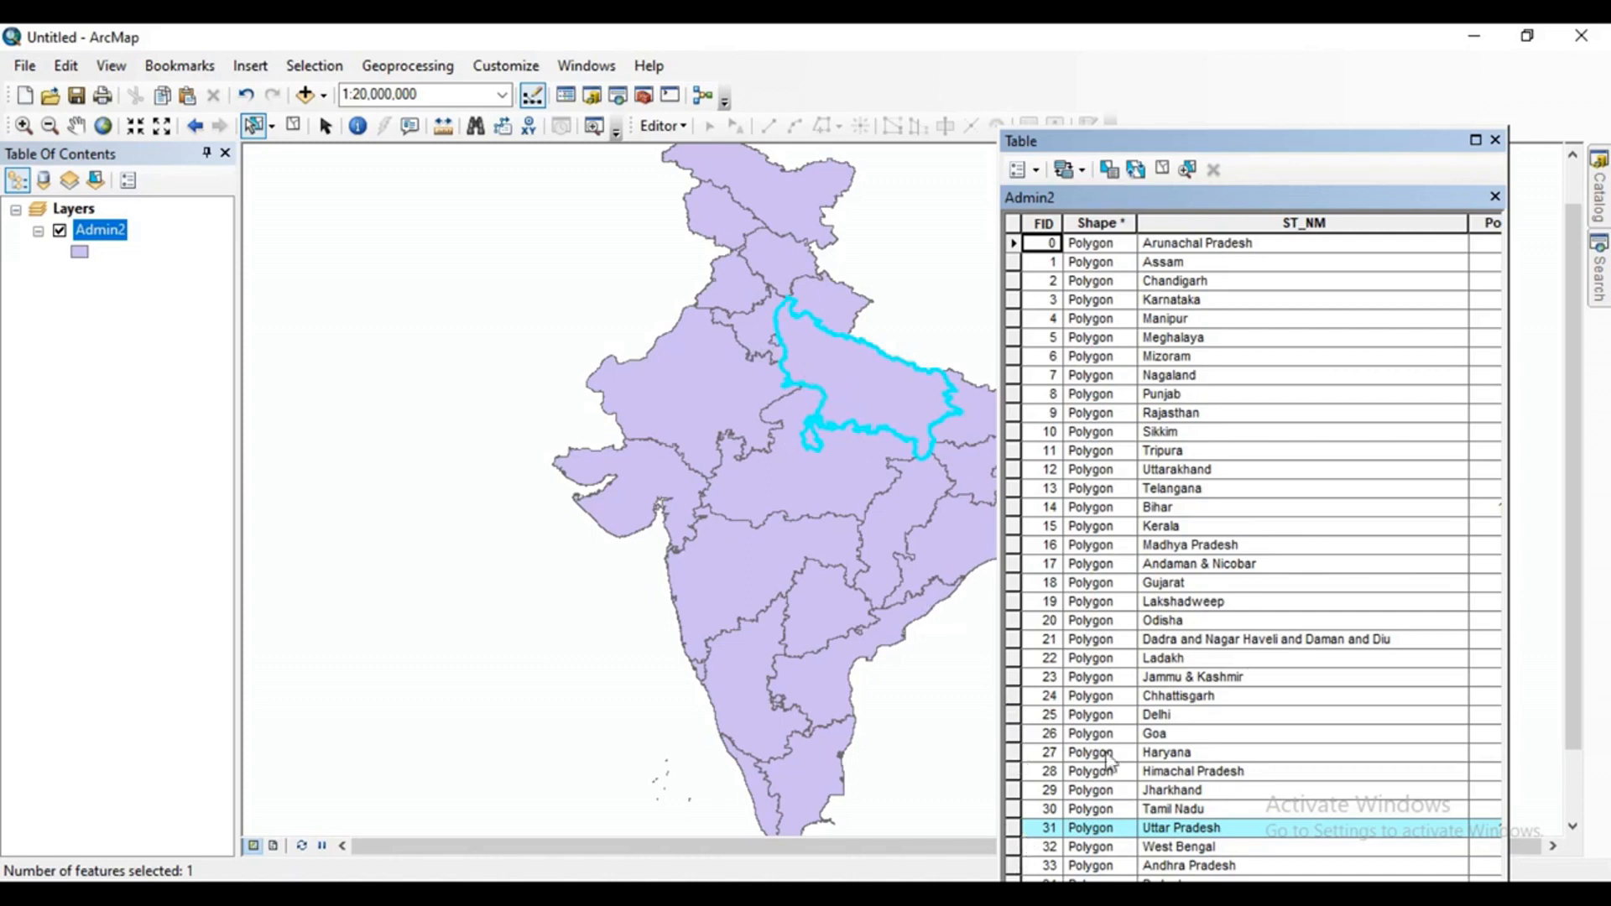
{"action": "left_click_drag", "start_coordinate": [1023, 829], "coordinate": [1017, 677]}
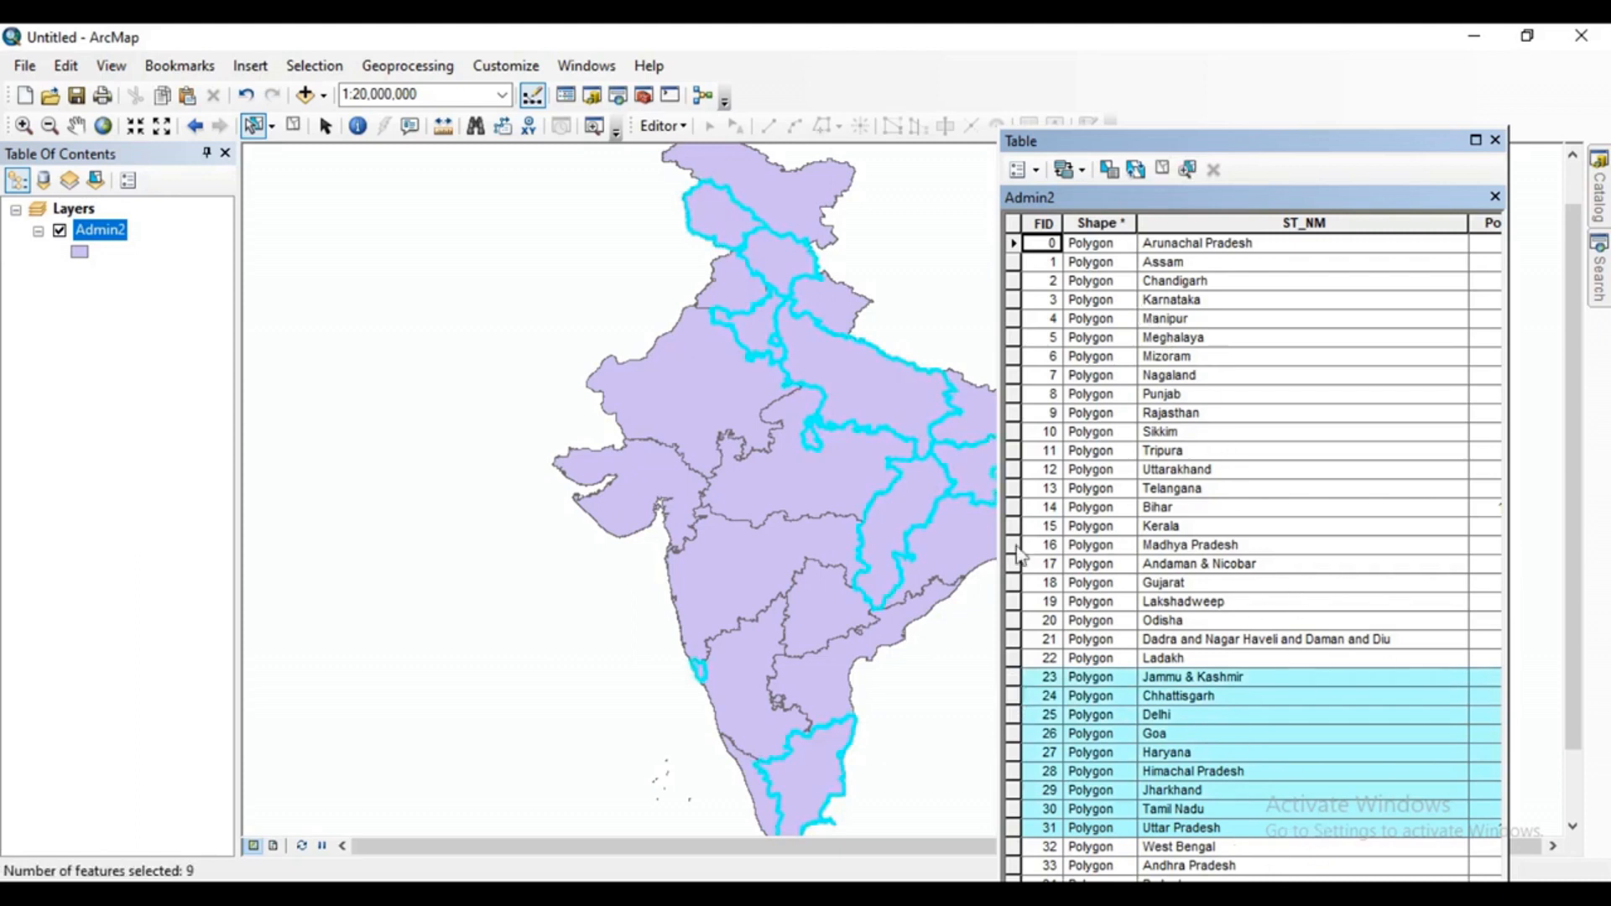
Enlarge the attribute table and sort its records by ST_NM in ascending and descending order.
{"action": "left_click", "coordinate": [1475, 140]}
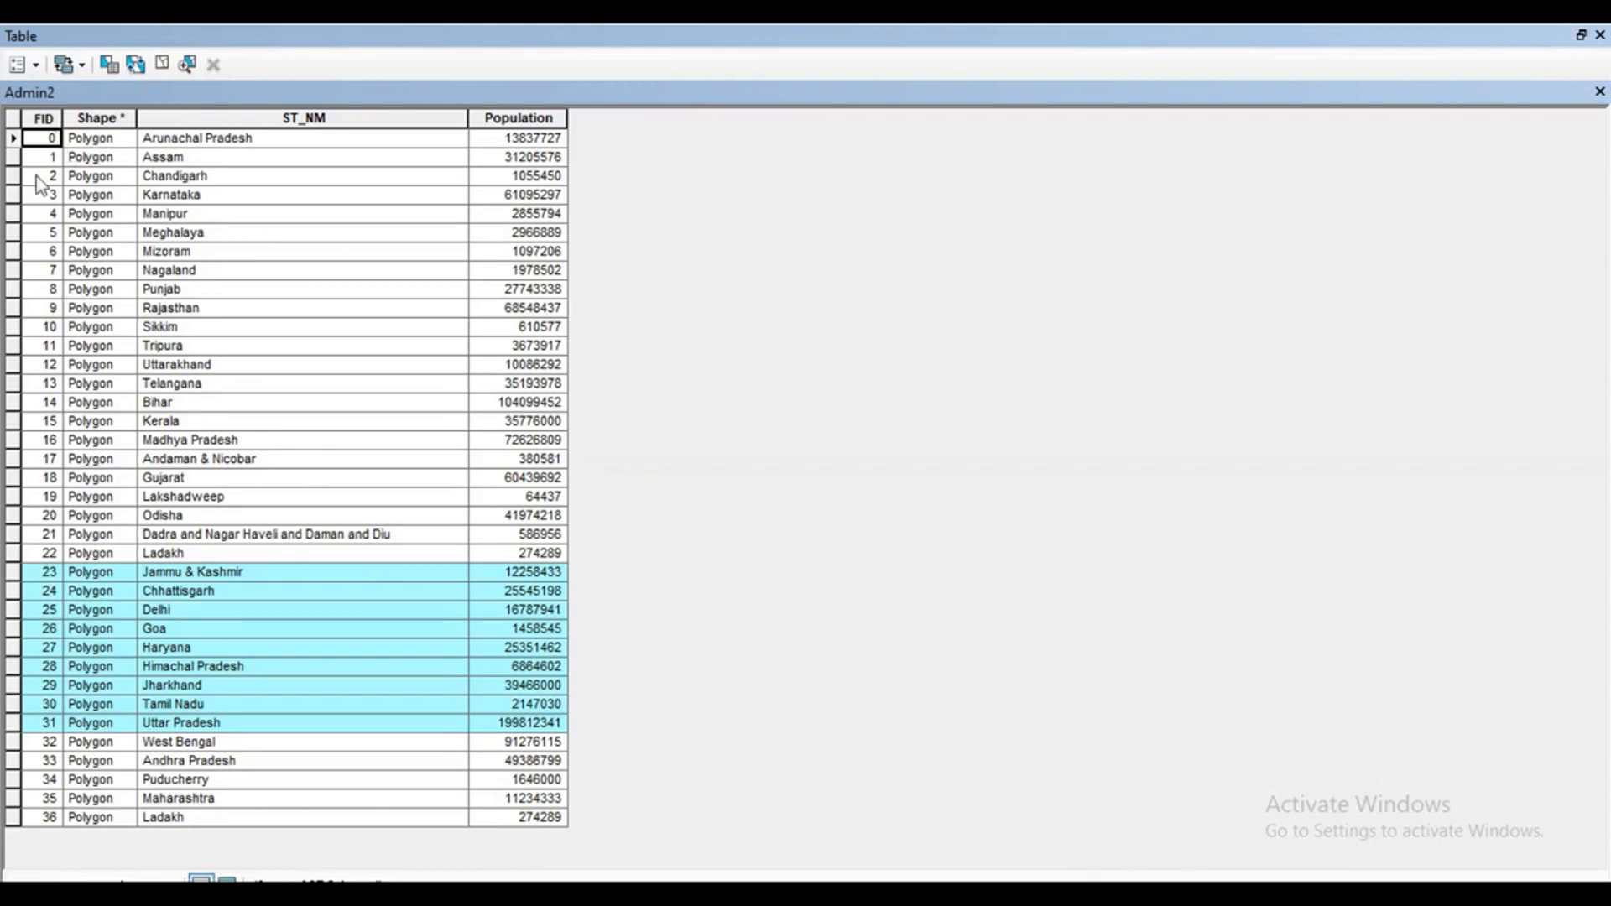
{"action": "left_click", "coordinate": [91, 141]}
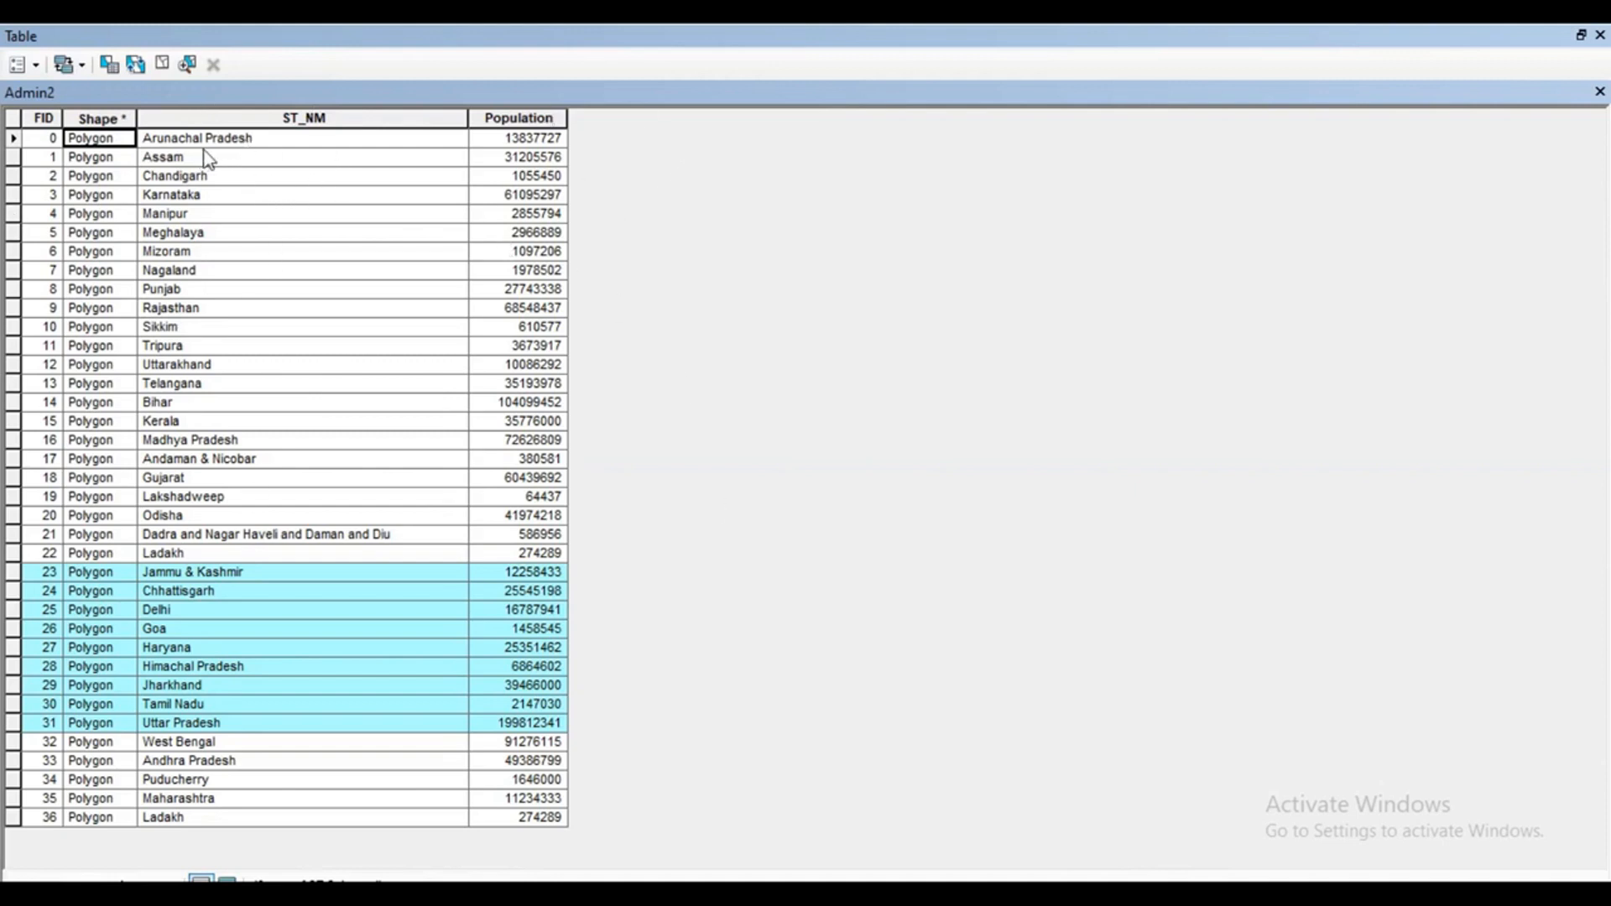
{"action": "double_click", "coordinate": [256, 116]}
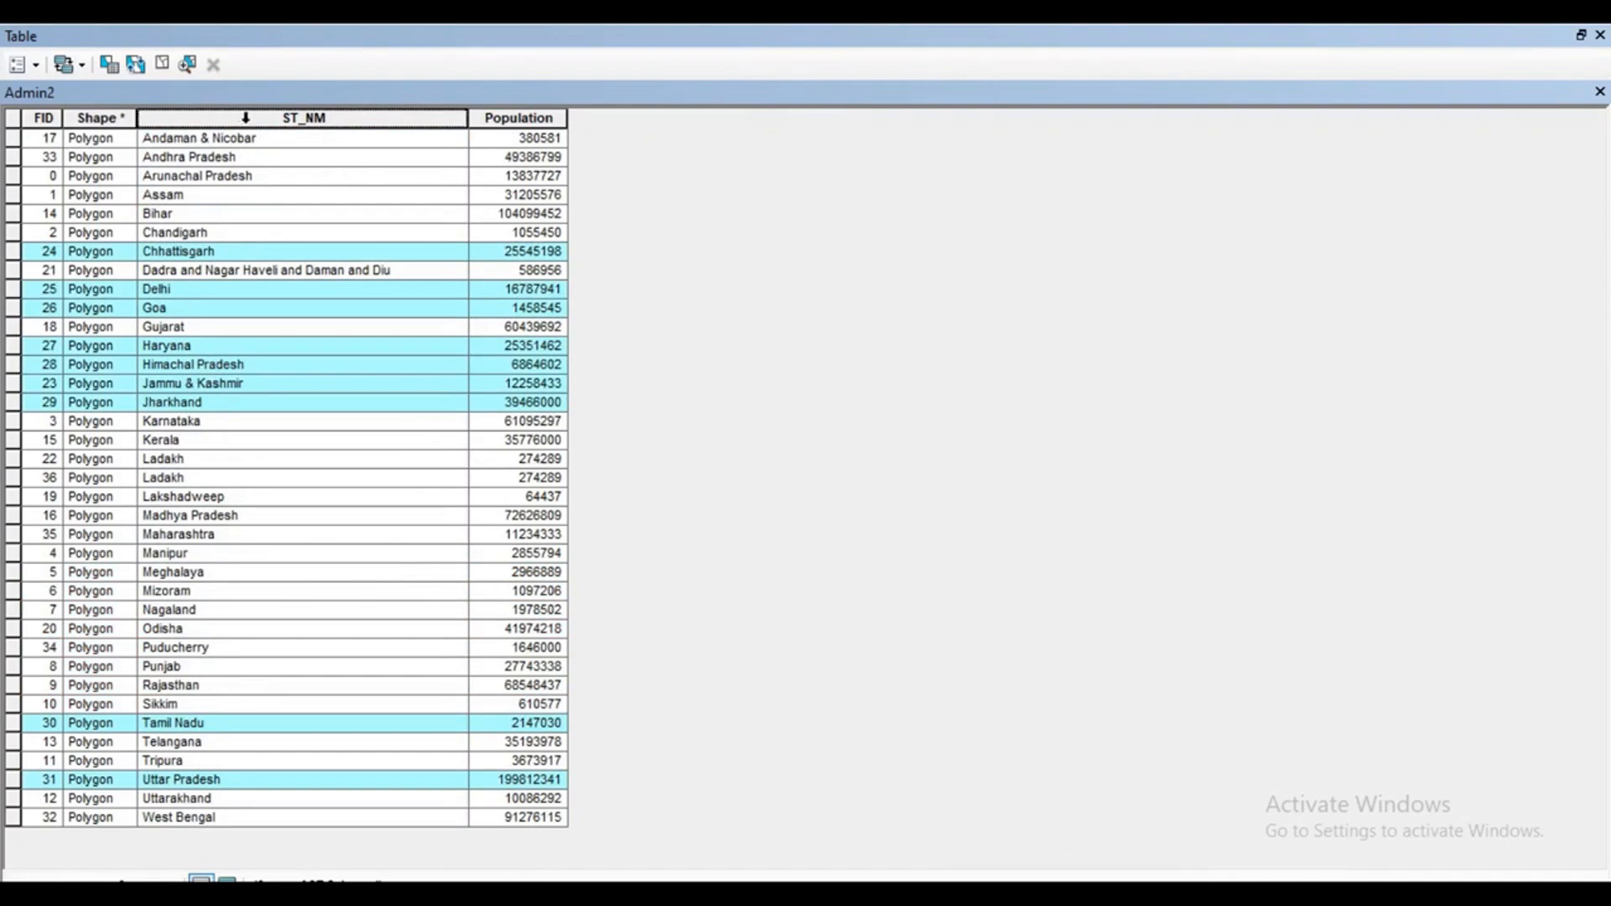
{"action": "left_click", "coordinate": [245, 117]}
{"action": "double_click", "coordinate": [246, 118]}
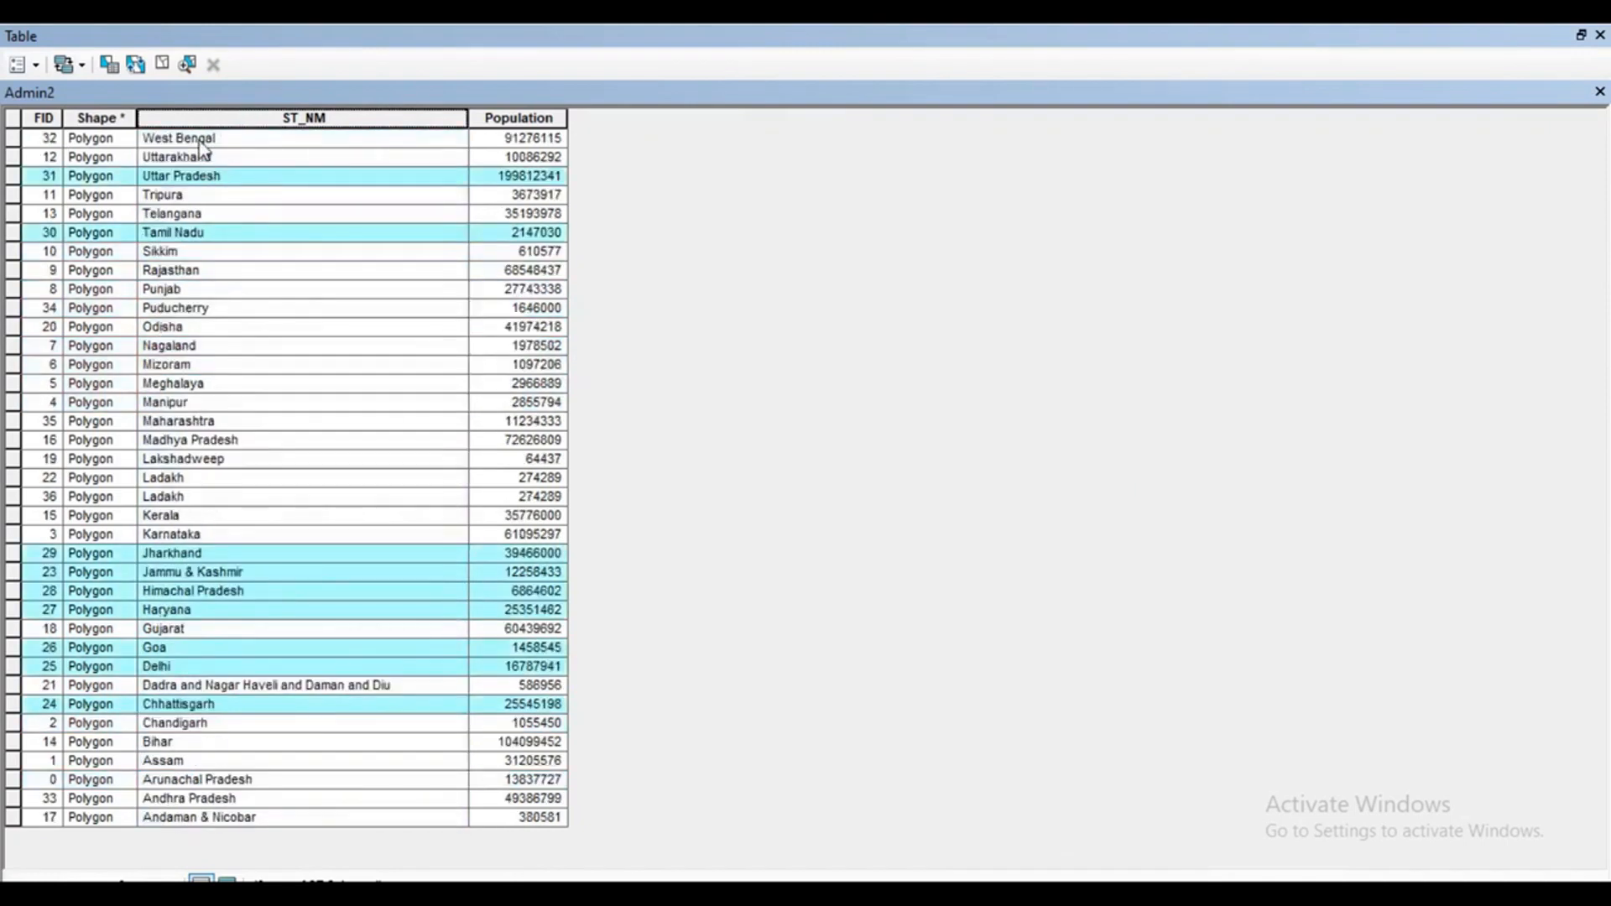
Sort the table's records by the Population field in descending and ascending order.
{"action": "left_click", "coordinate": [505, 139]}
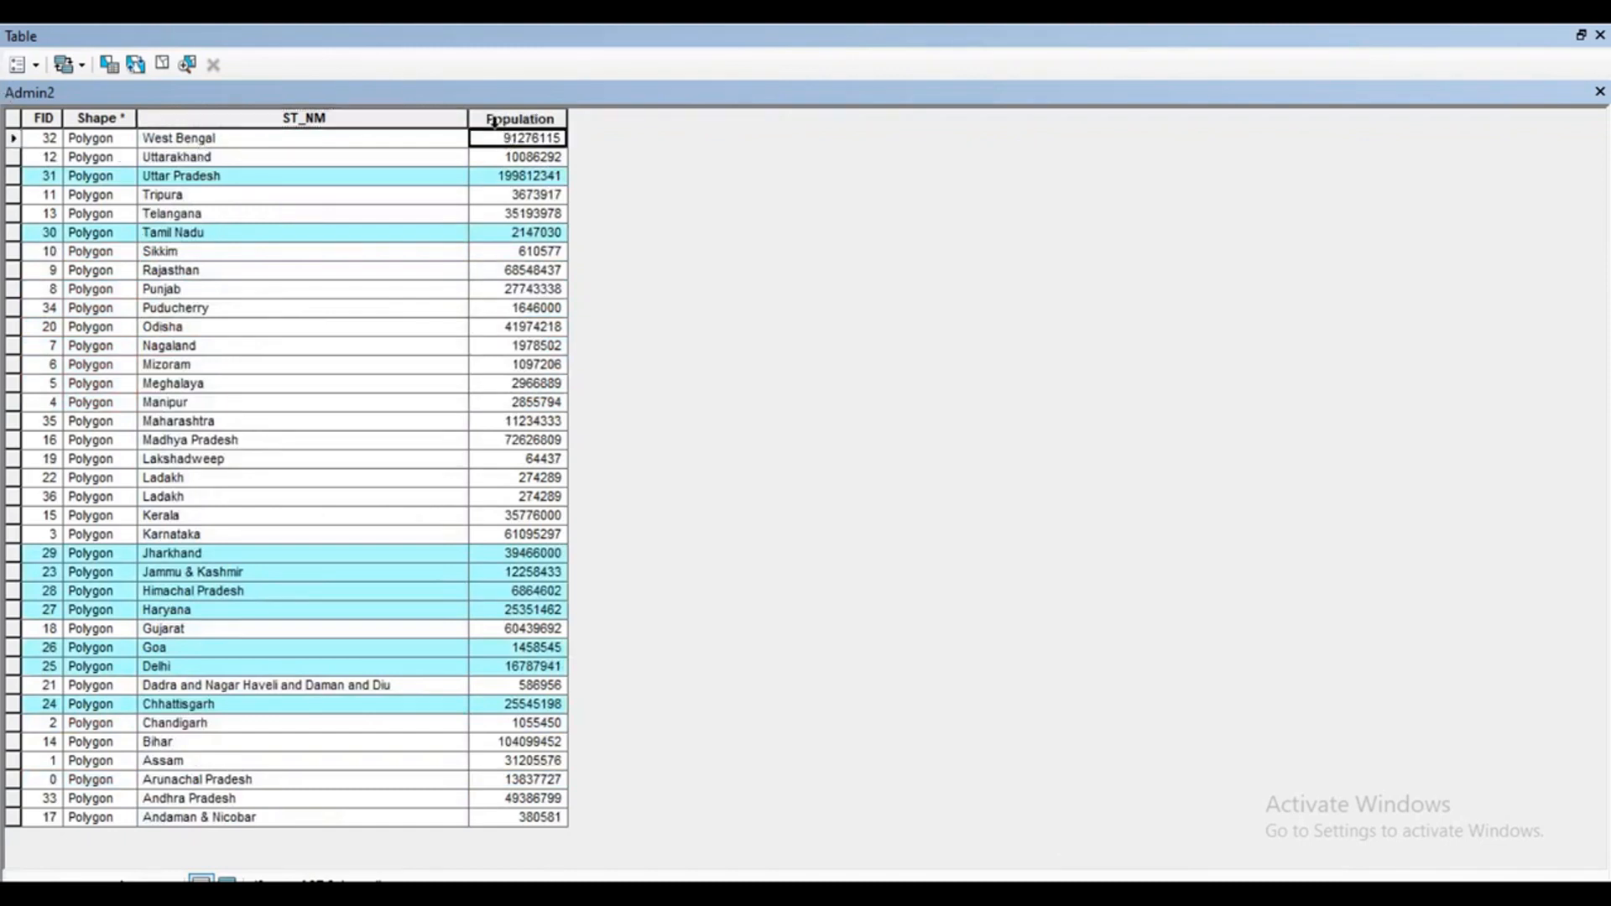
{"action": "double_click", "coordinate": [495, 119]}
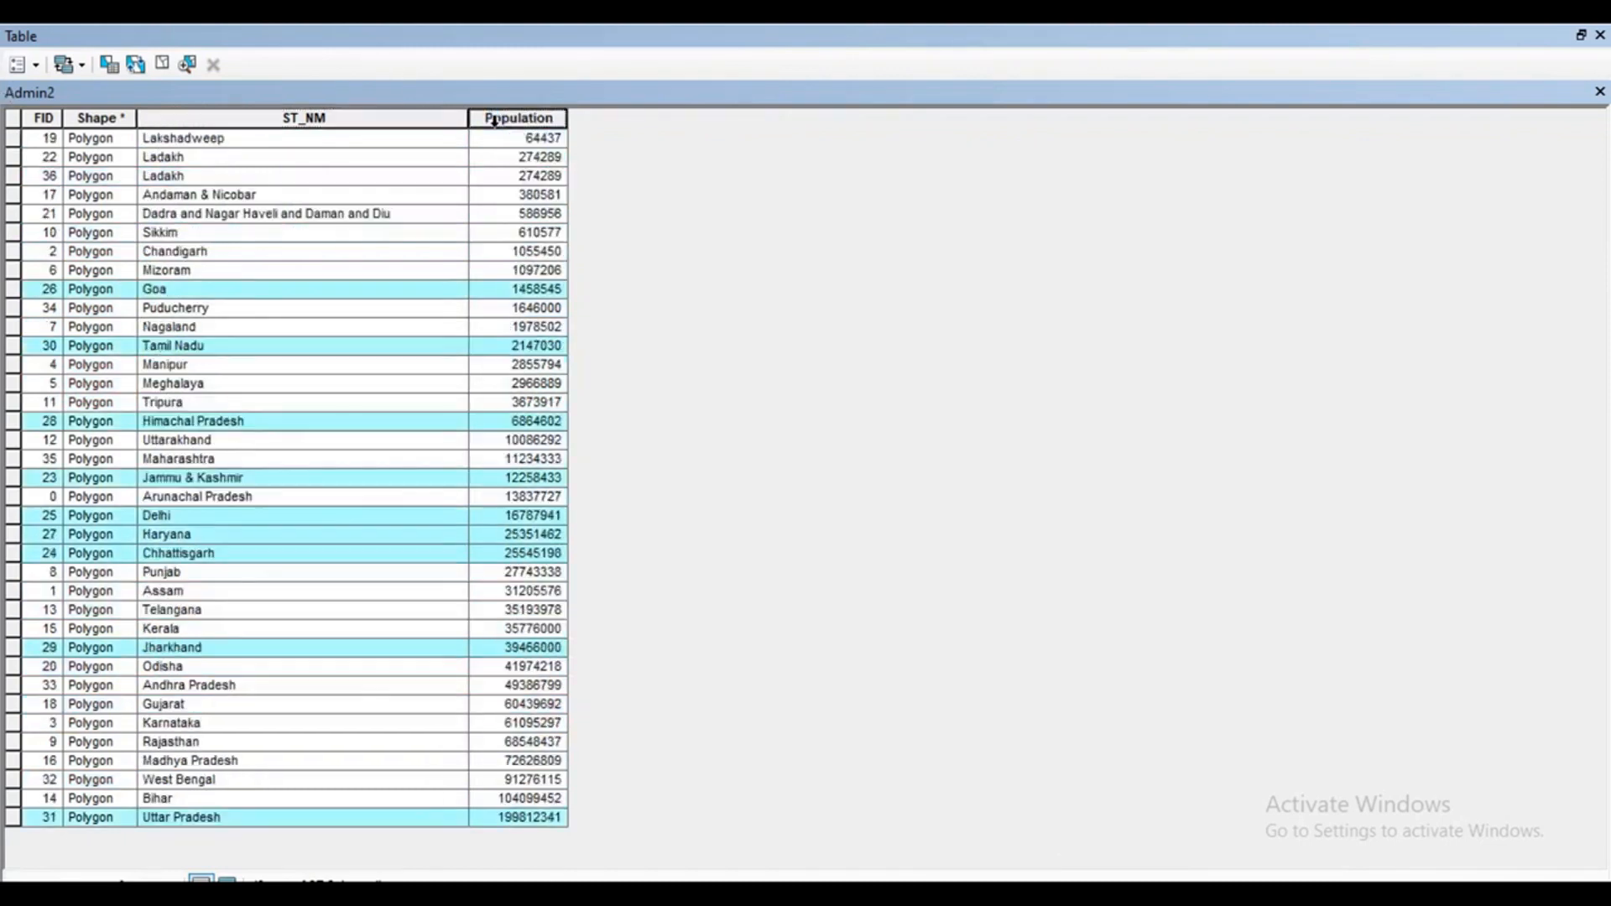
{"action": "double_click", "coordinate": [544, 113]}
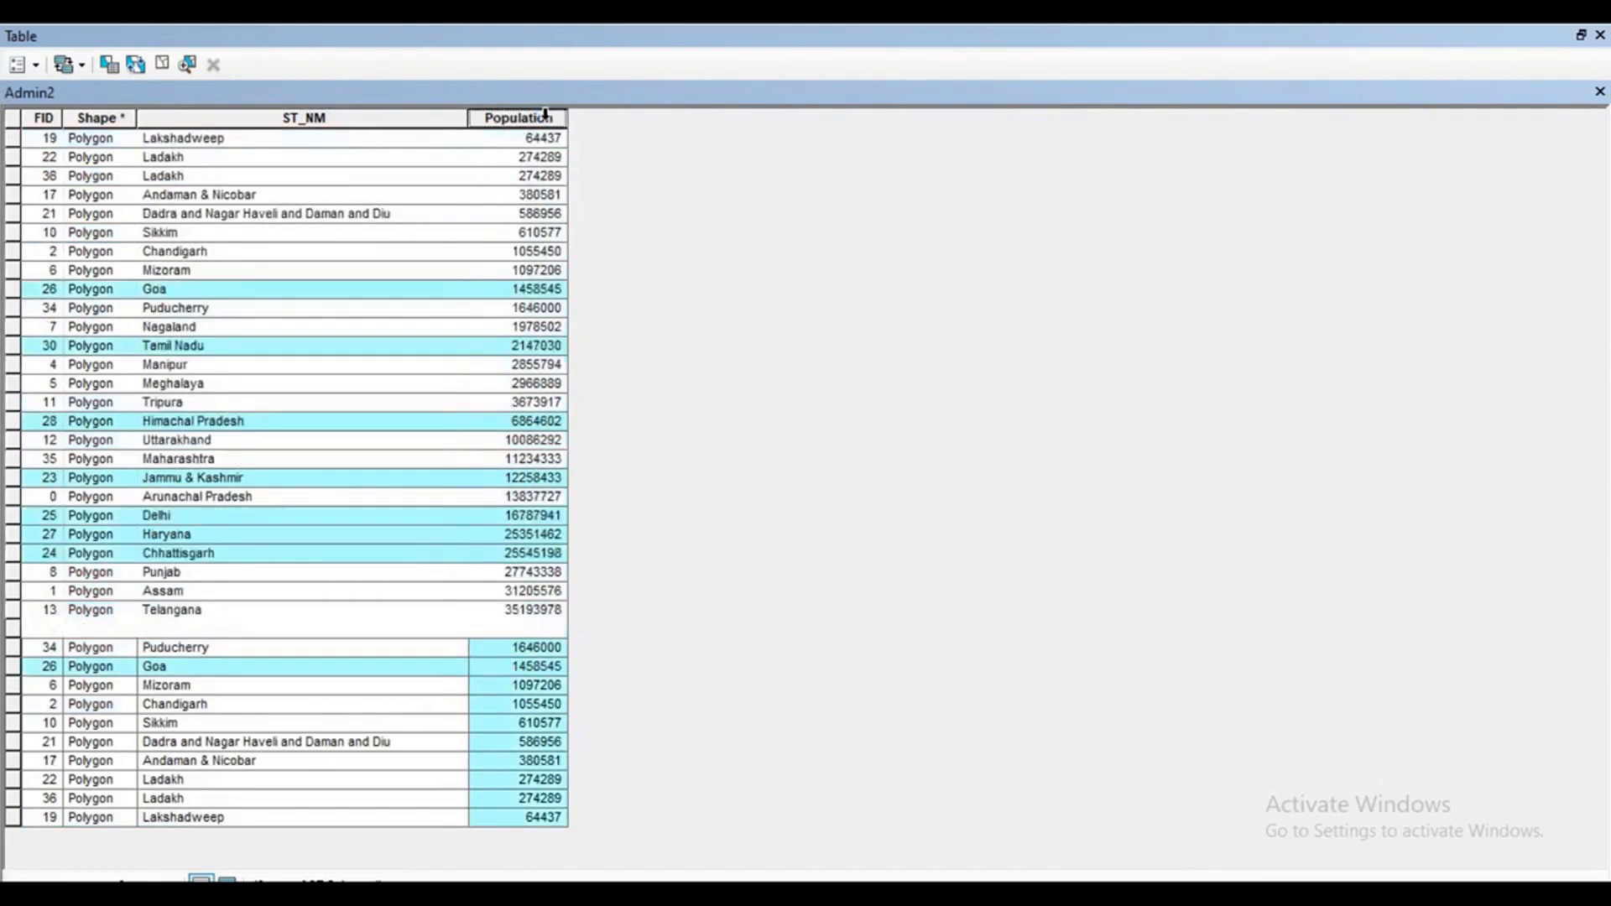
{"action": "double_click", "coordinate": [545, 115]}
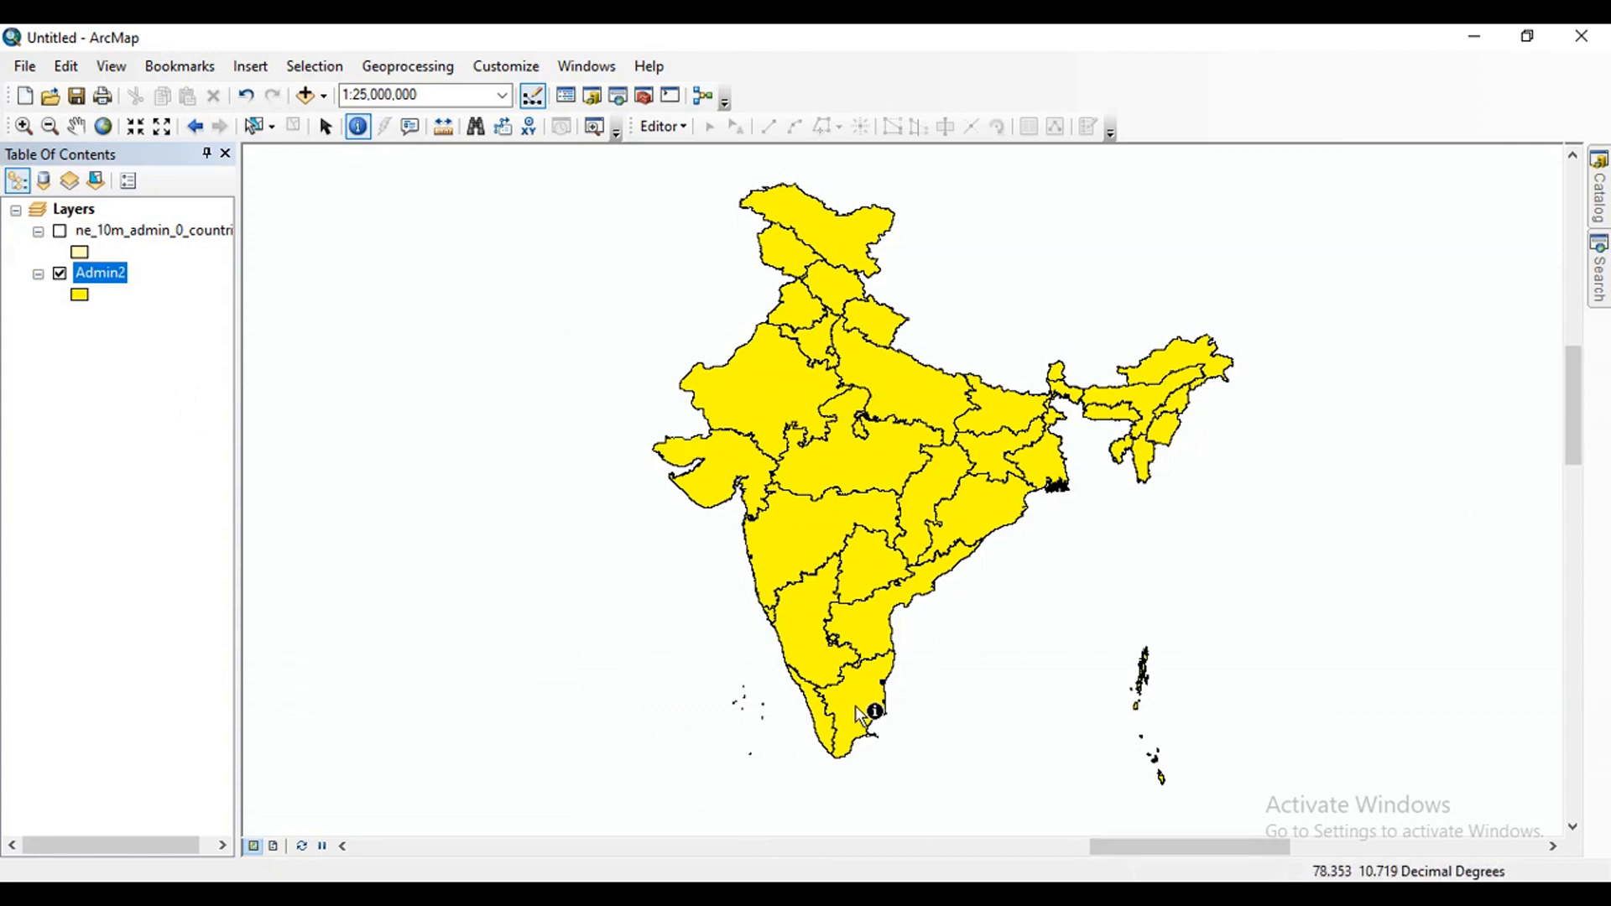
Hide the Admin2 layer and show the ne_10m_admin_0_countries layer on the map.
{"action": "left_click", "coordinate": [60, 273]}
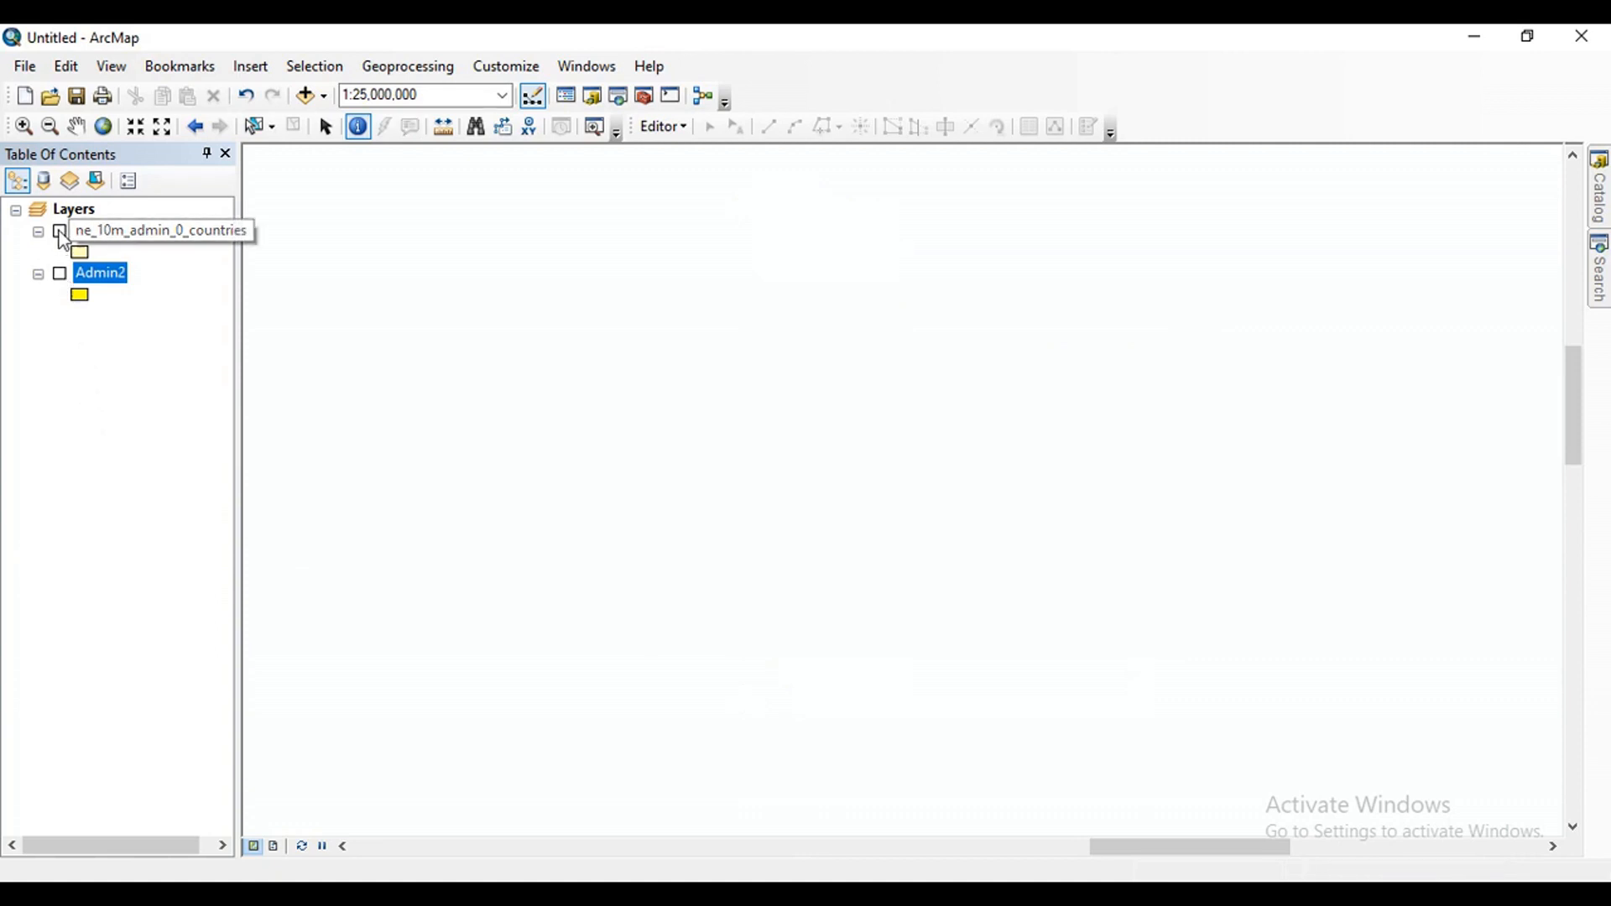
{"action": "left_click", "coordinate": [60, 232]}
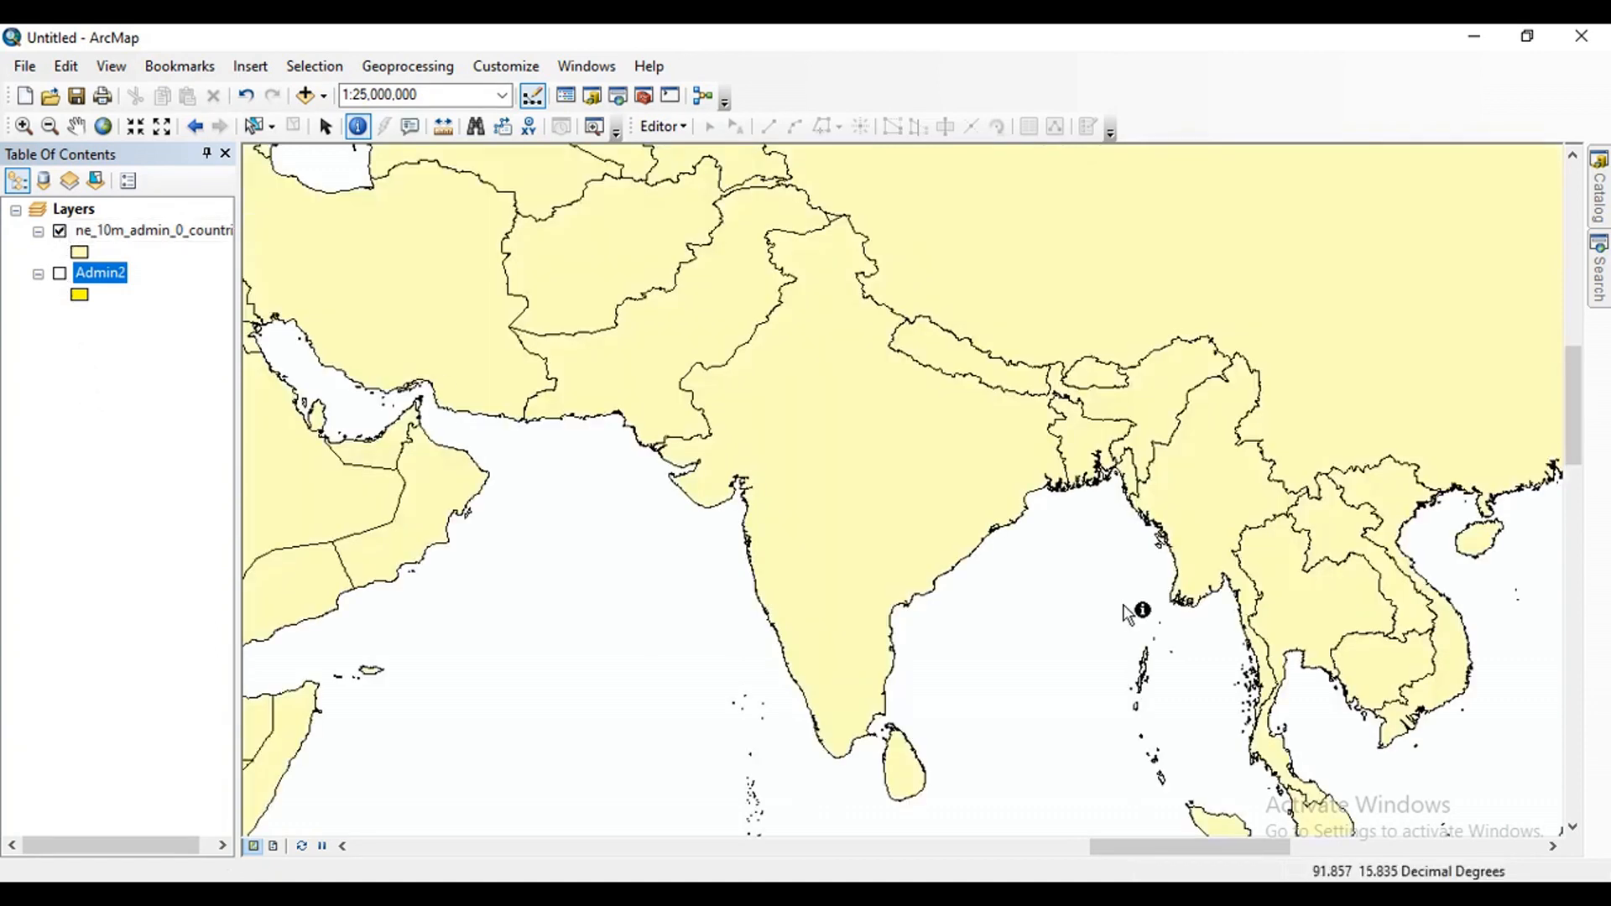
{"action": "scroll", "coordinate": [1125, 602], "scroll_direction": "down", "scroll_amount": 4}
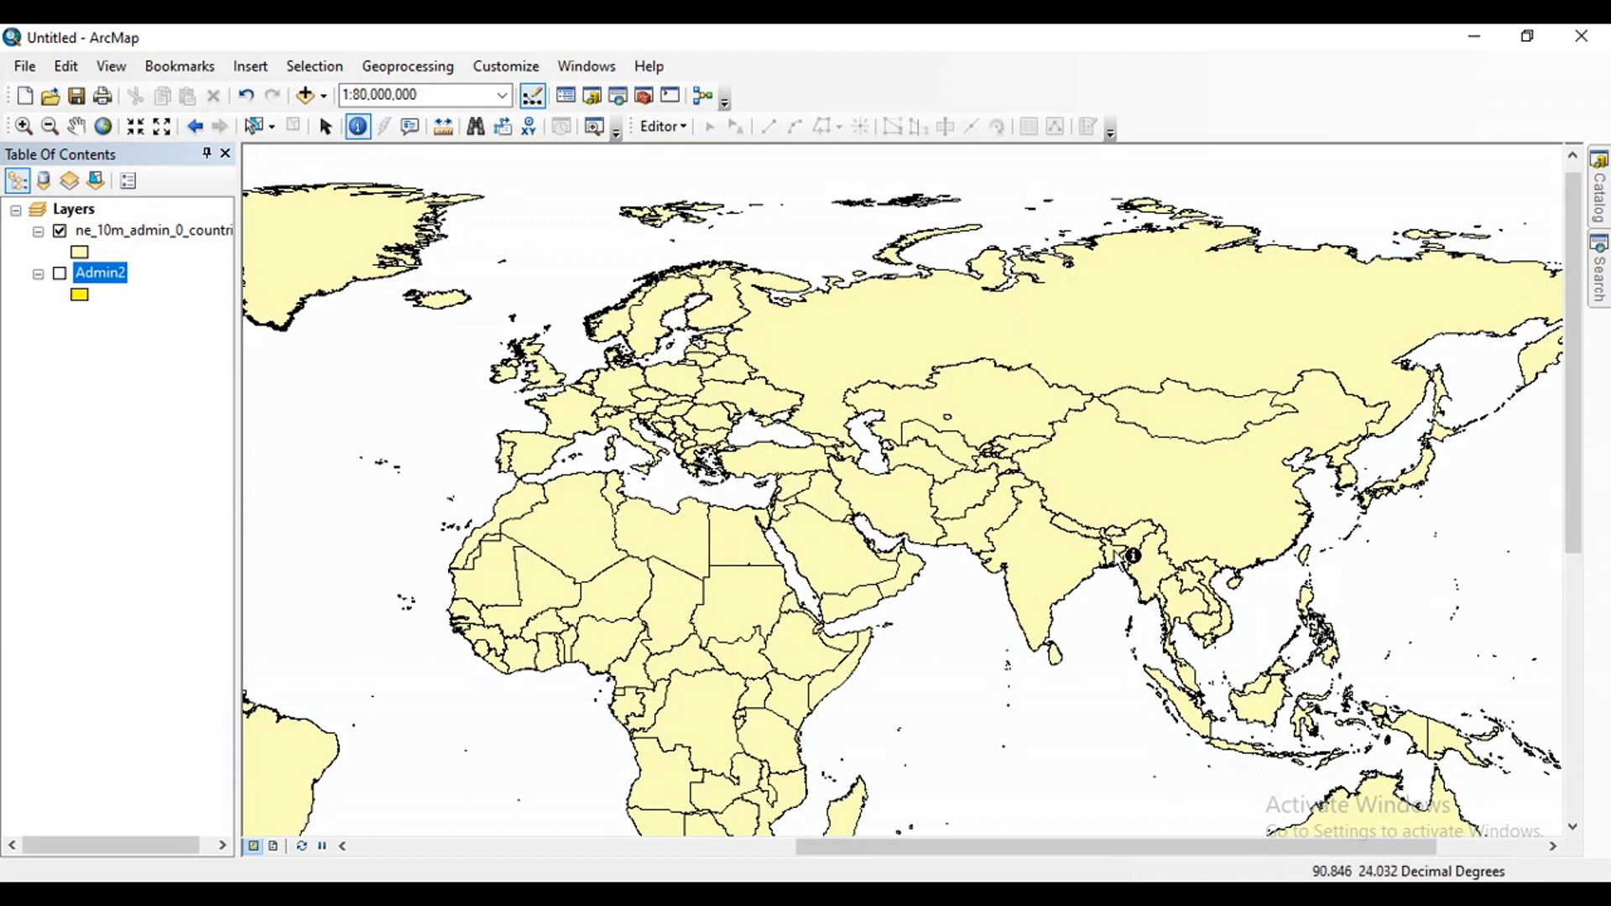
{"action": "scroll", "coordinate": [1108, 483], "scroll_direction": "down", "scroll_amount": 1}
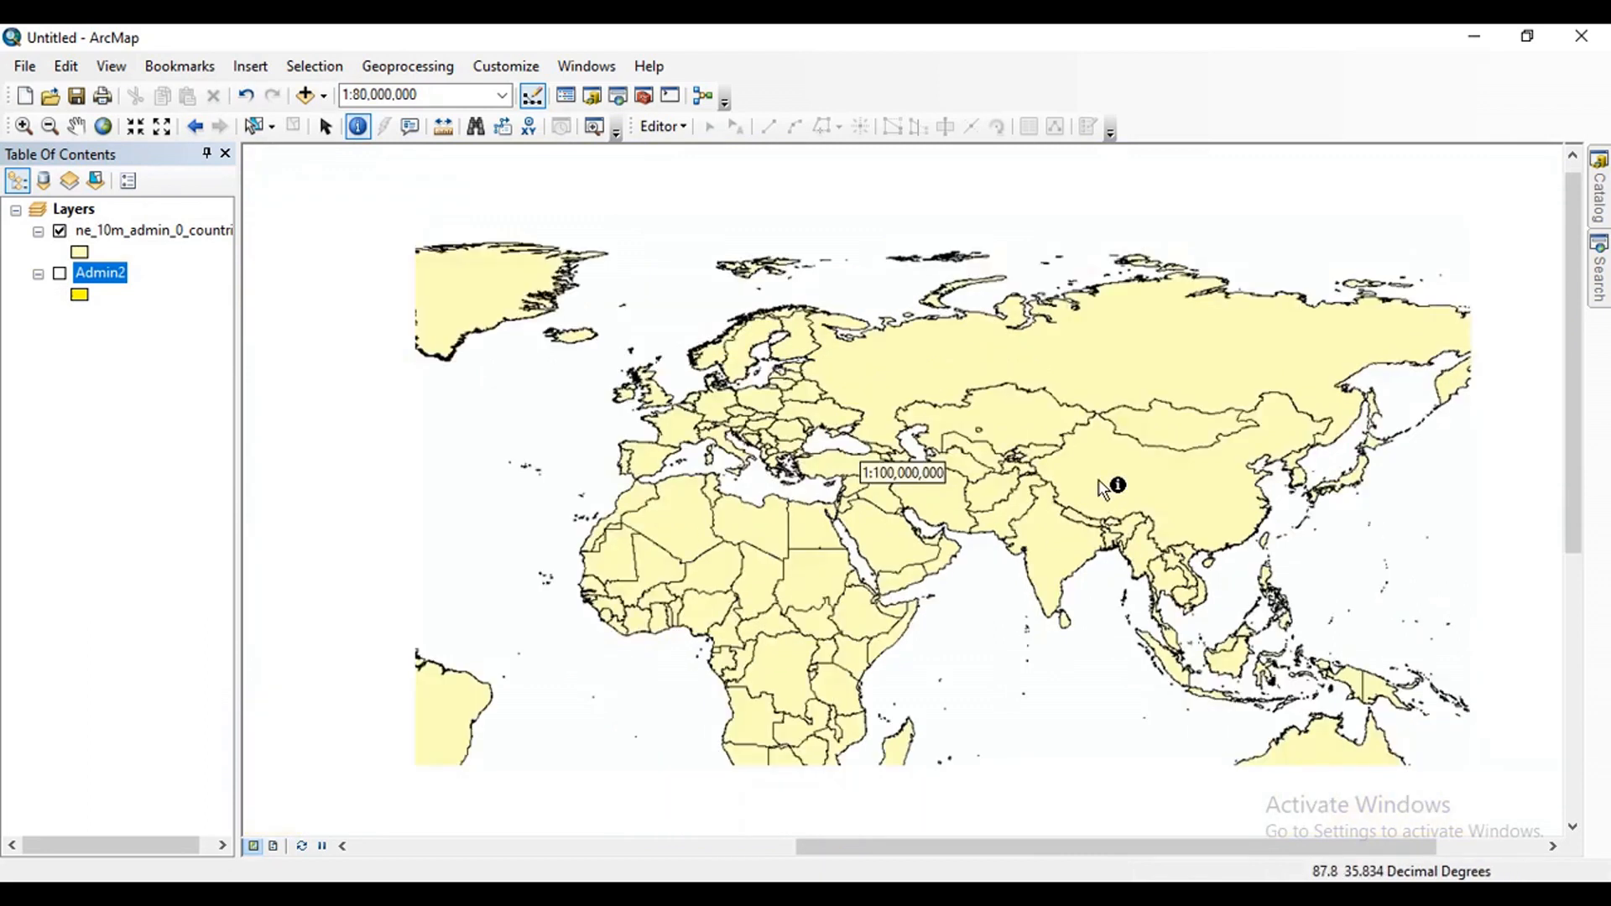
{"action": "scroll", "coordinate": [881, 503], "scroll_direction": "up", "scroll_amount": 3}
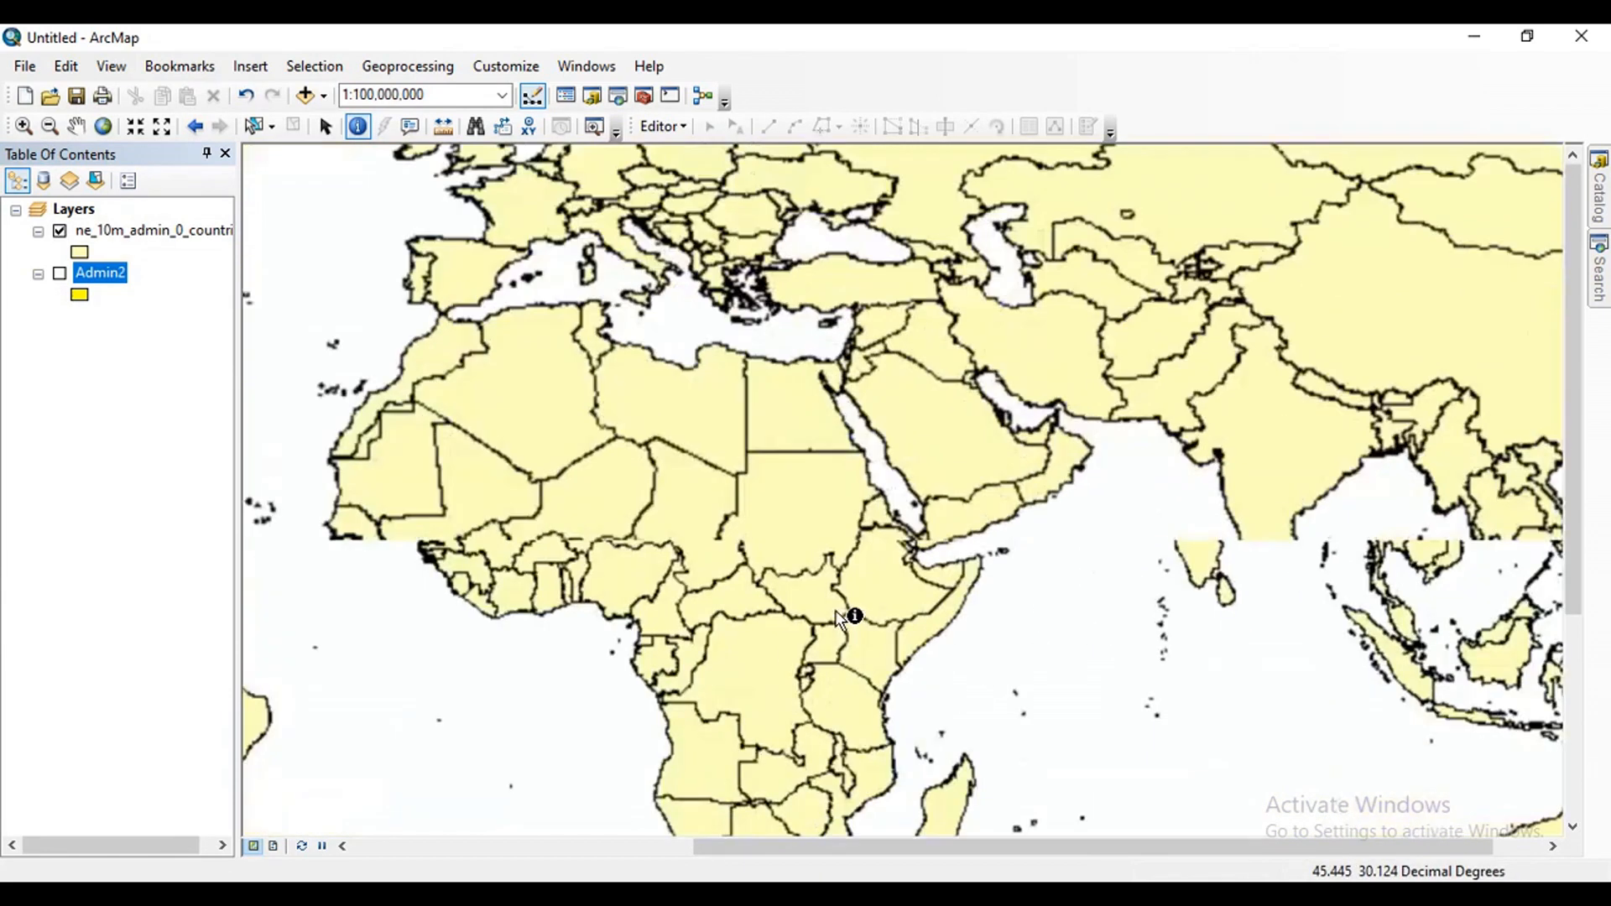
{"action": "scroll", "coordinate": [693, 518], "scroll_direction": "down", "scroll_amount": 3}
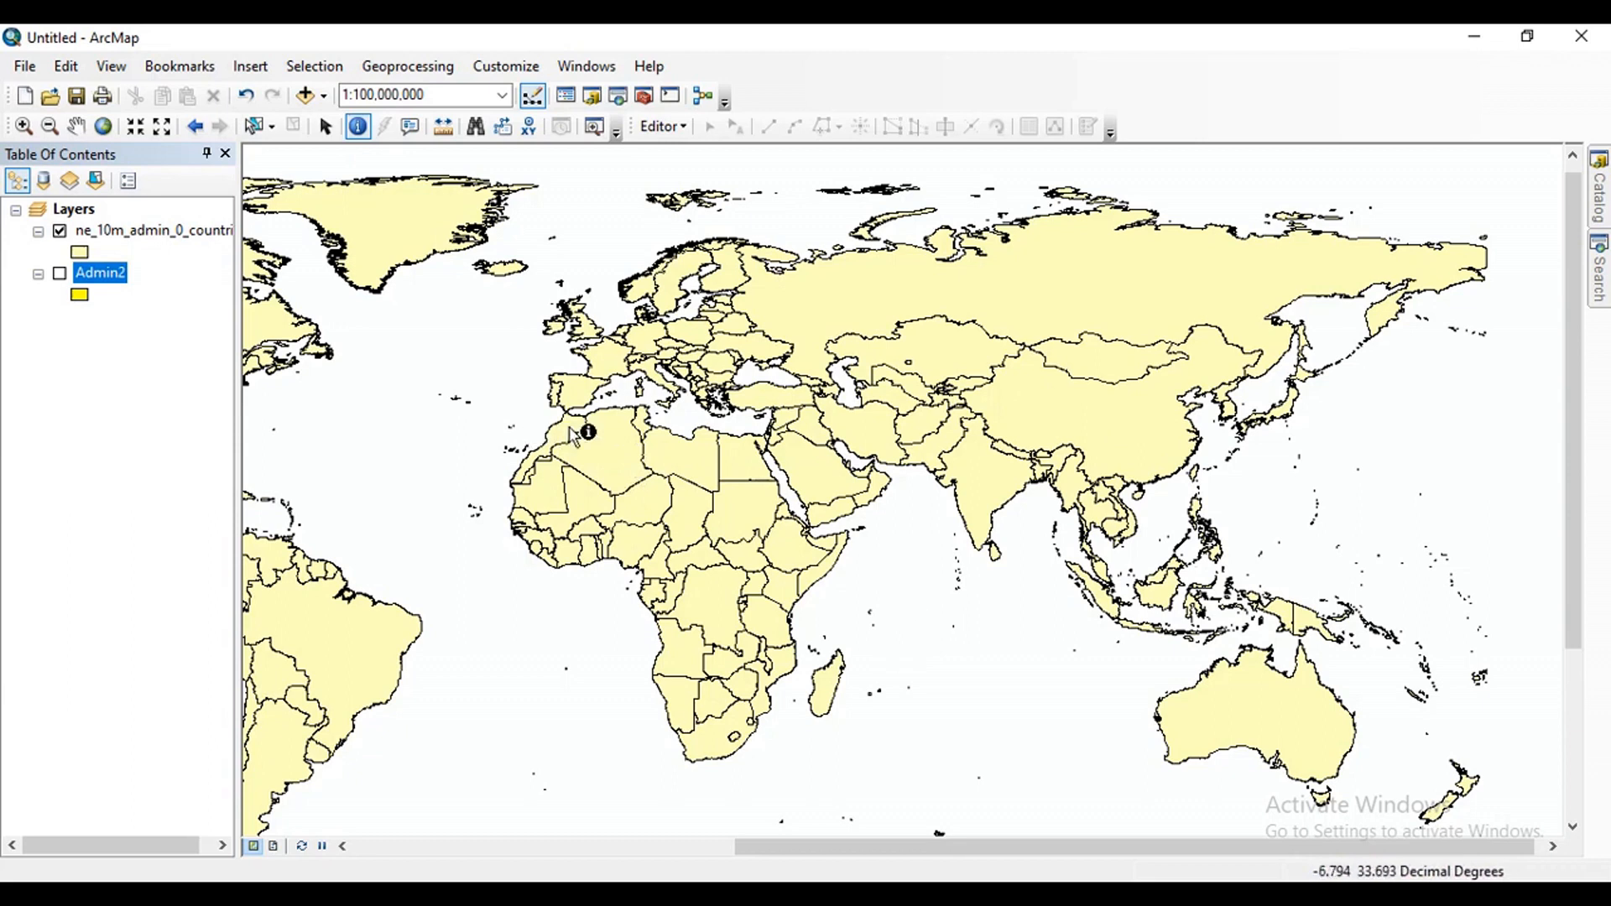
Identify Algeria on the countries layer, examine its full list of attribute fields and values, and close the results.
{"action": "left_click", "coordinate": [633, 470]}
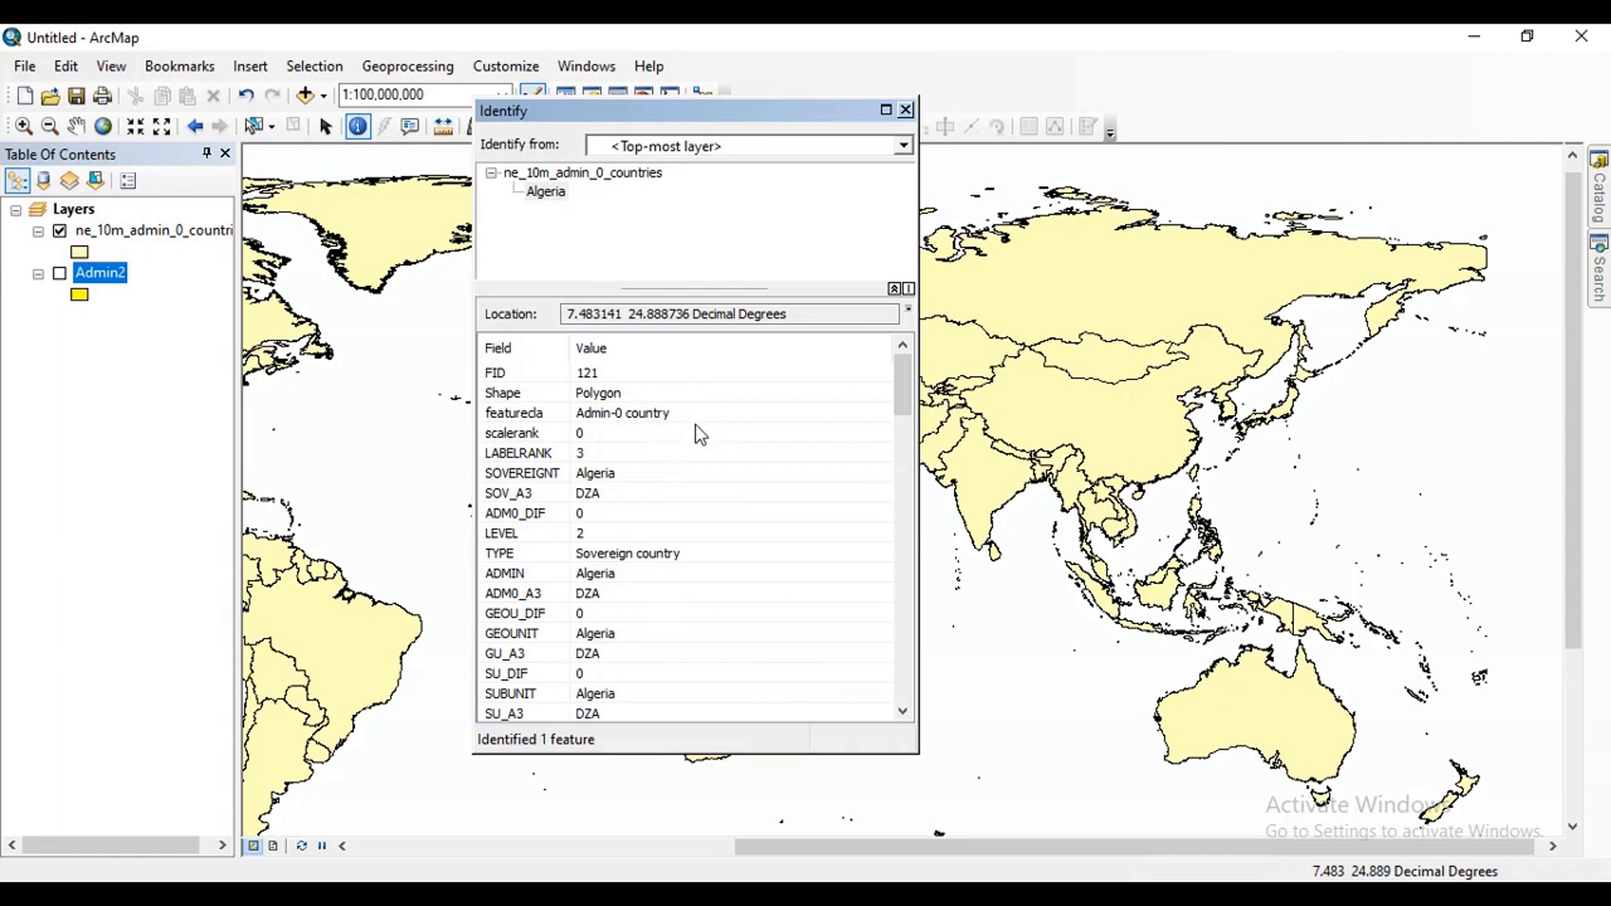
{"action": "left_click", "coordinate": [594, 578]}
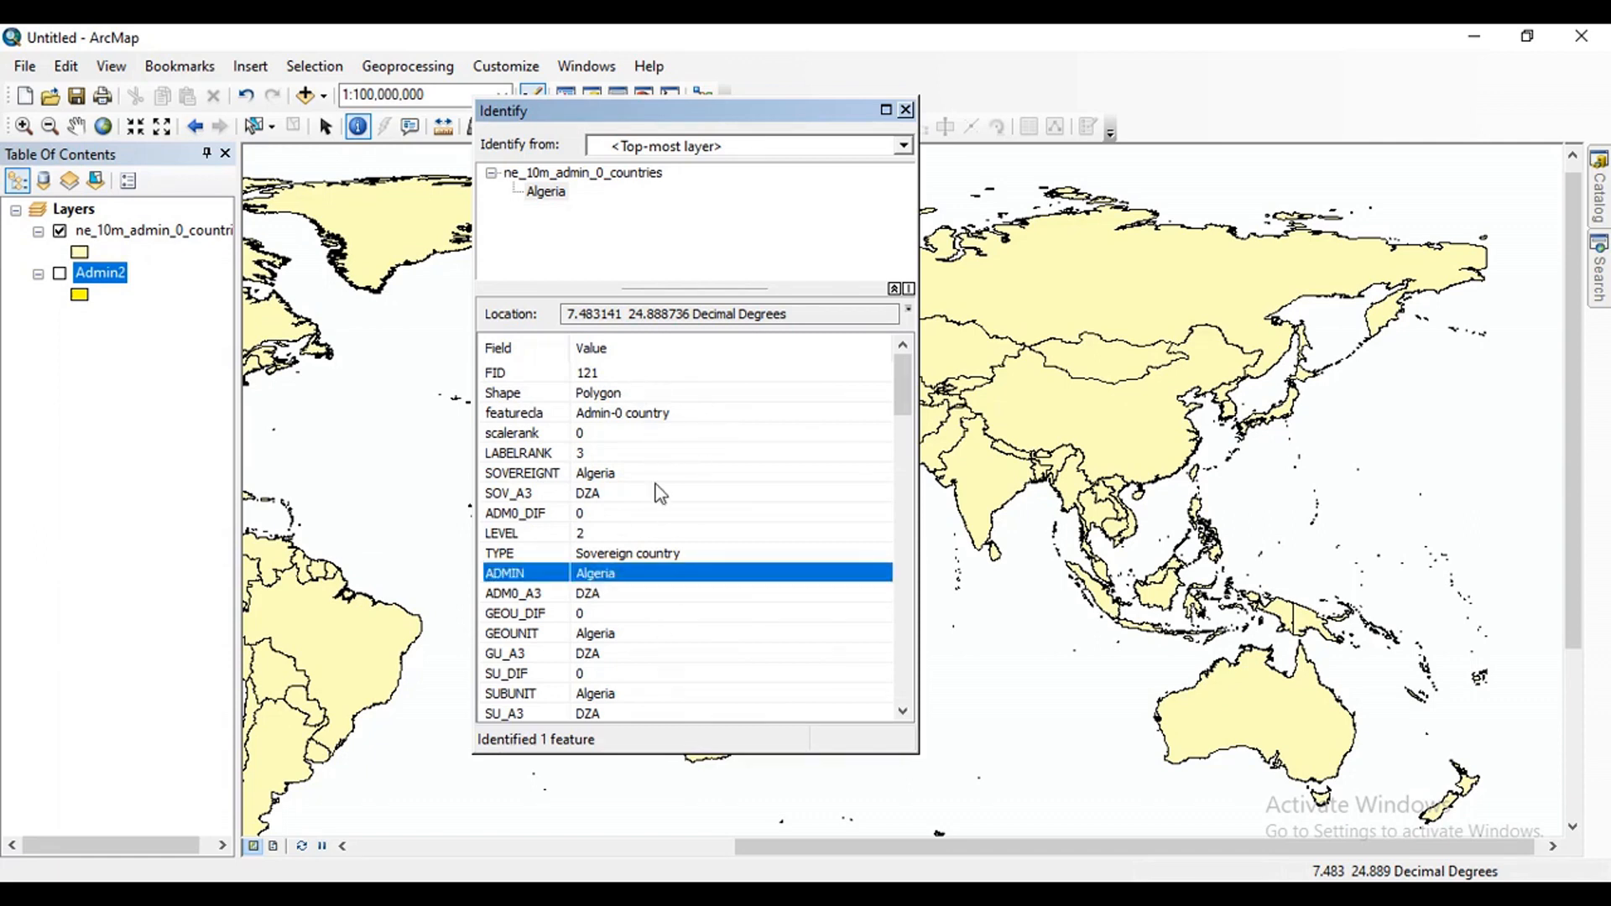
{"action": "scroll", "coordinate": [661, 494], "scroll_direction": "down", "scroll_amount": 10}
{"action": "scroll", "coordinate": [658, 569], "scroll_direction": "up", "scroll_amount": 6}
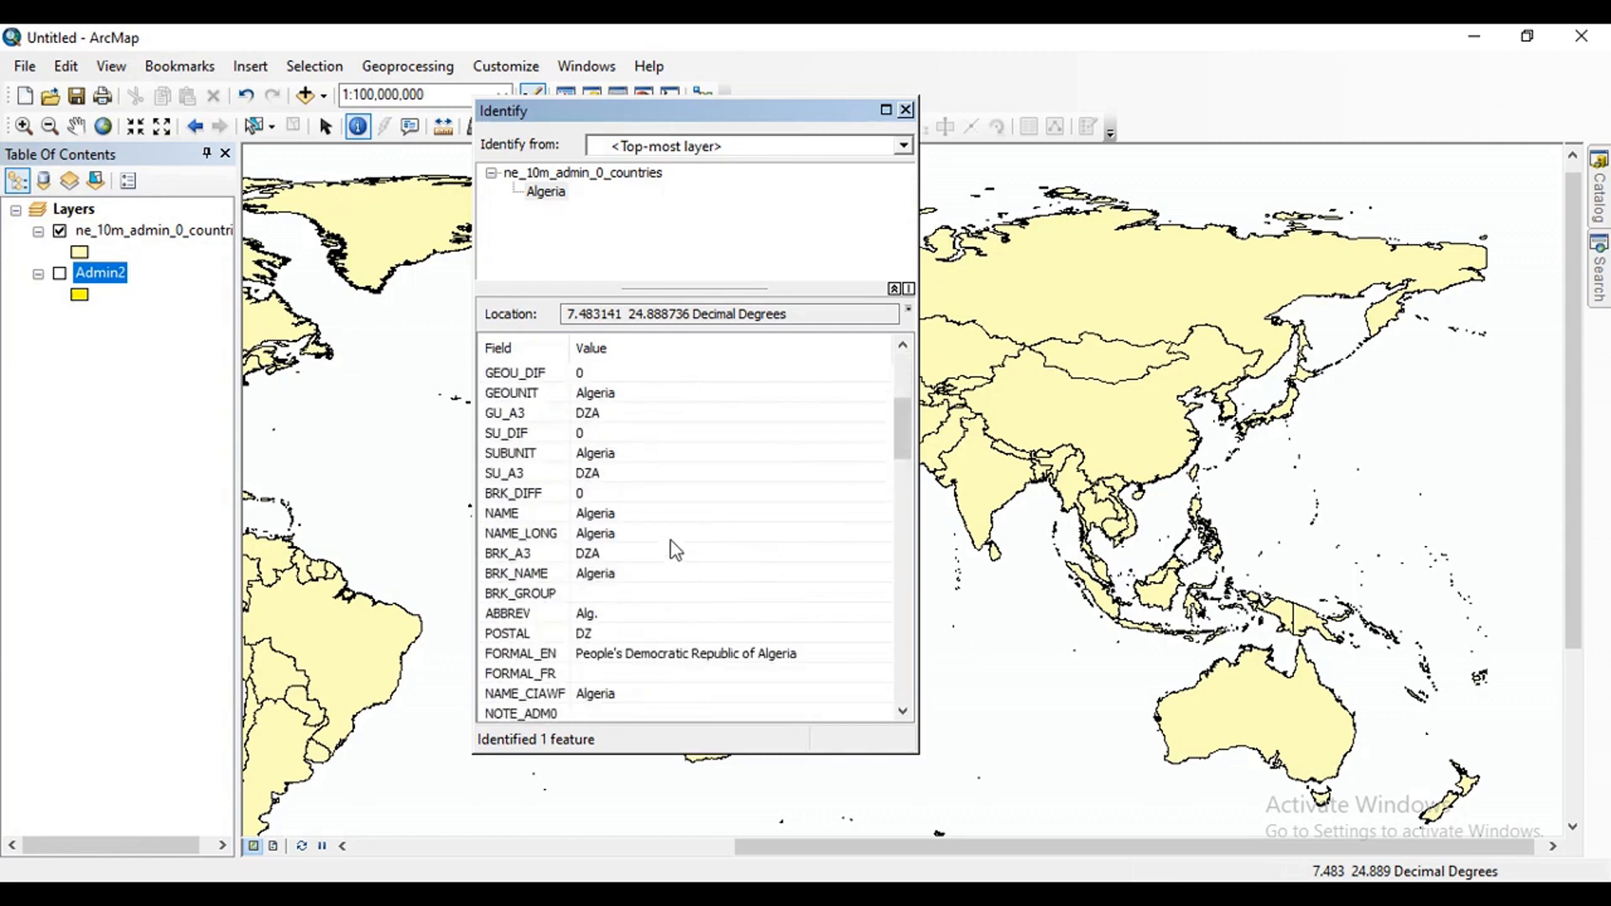
{"action": "scroll", "coordinate": [662, 504], "scroll_direction": "down", "scroll_amount": 15}
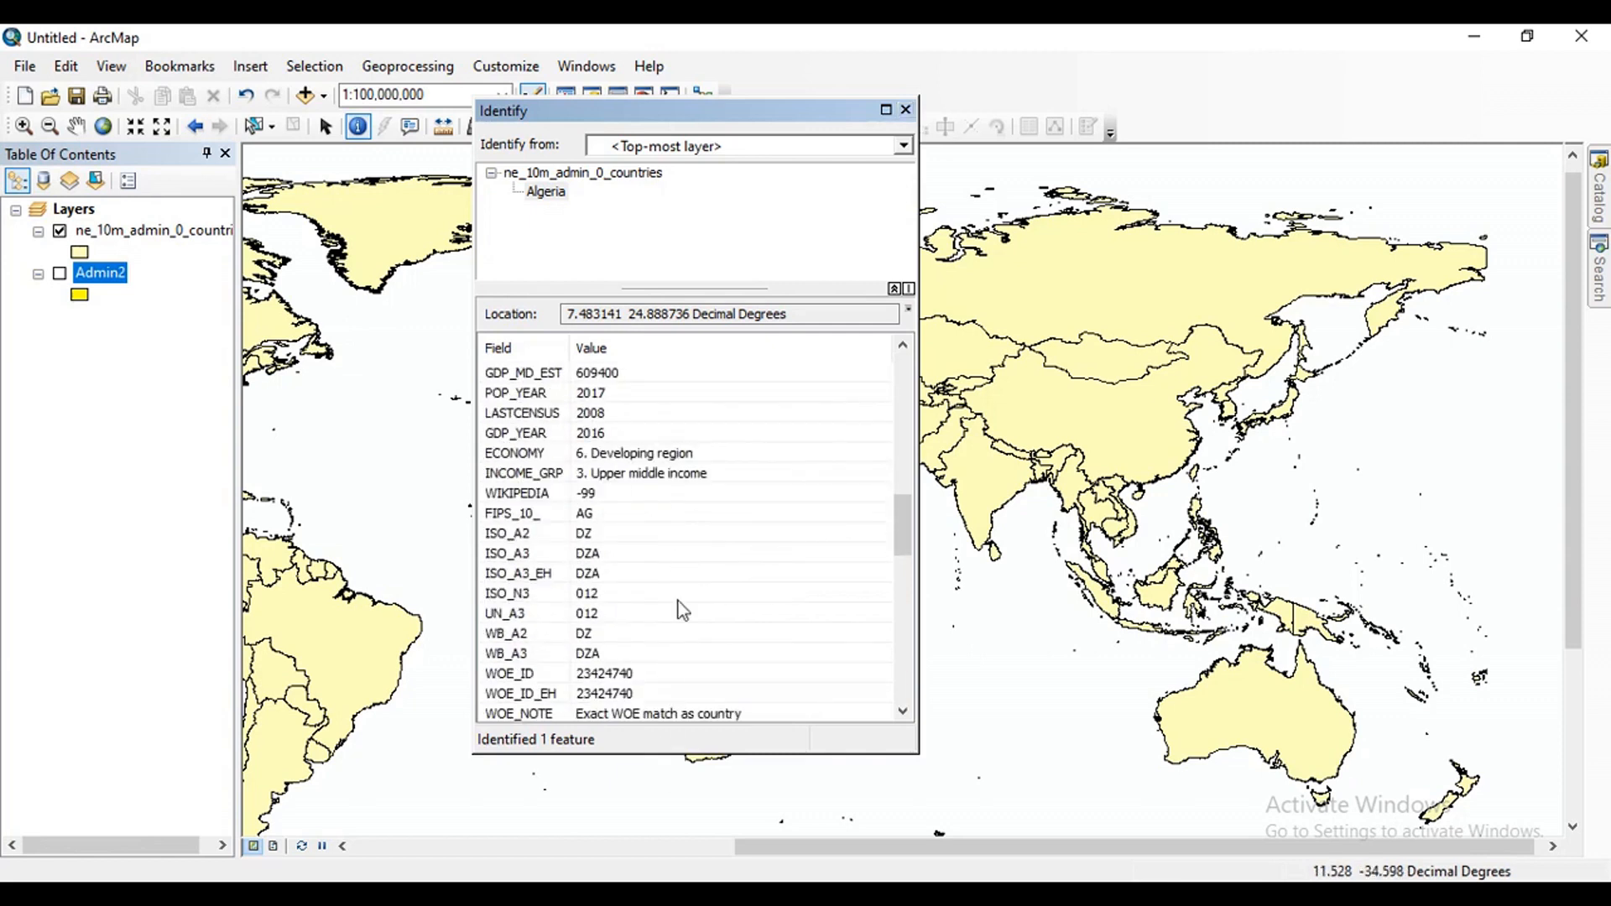
{"action": "scroll", "coordinate": [716, 628], "scroll_direction": "down", "scroll_amount": 2}
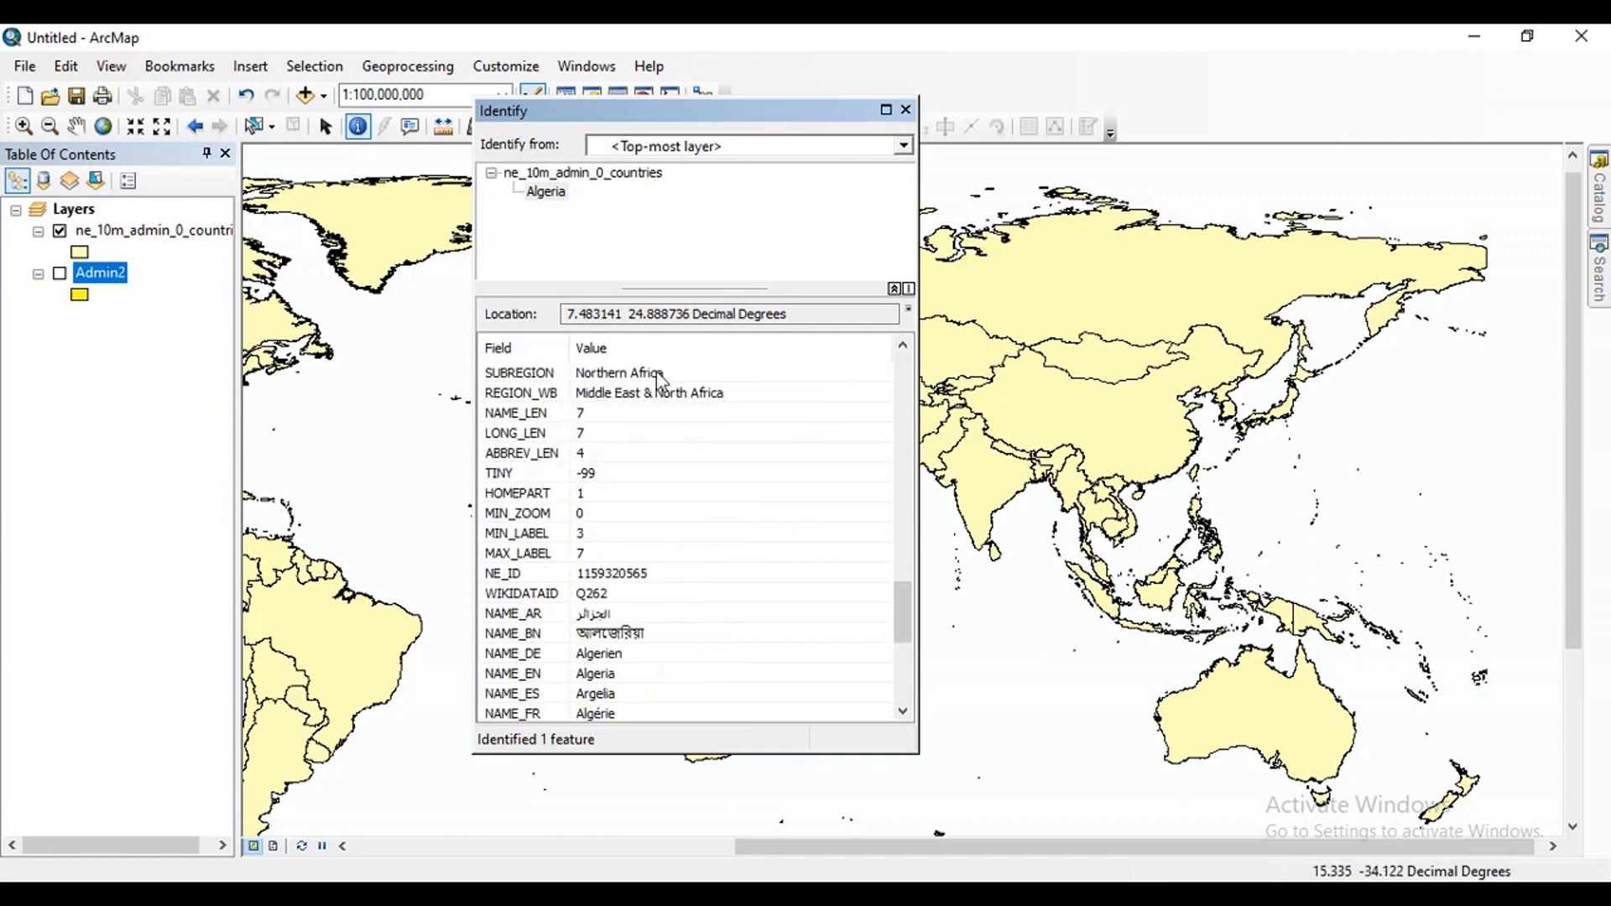
{"action": "scroll", "coordinate": [709, 489], "scroll_direction": "up", "scroll_amount": 2}
{"action": "scroll", "coordinate": [709, 565], "scroll_direction": "down", "scroll_amount": 4}
{"action": "scroll", "coordinate": [680, 691], "scroll_direction": "up", "scroll_amount": 4}
{"action": "scroll", "coordinate": [682, 691], "scroll_direction": "up", "scroll_amount": 6}
{"action": "scroll", "coordinate": [682, 690], "scroll_direction": "up", "scroll_amount": 13}
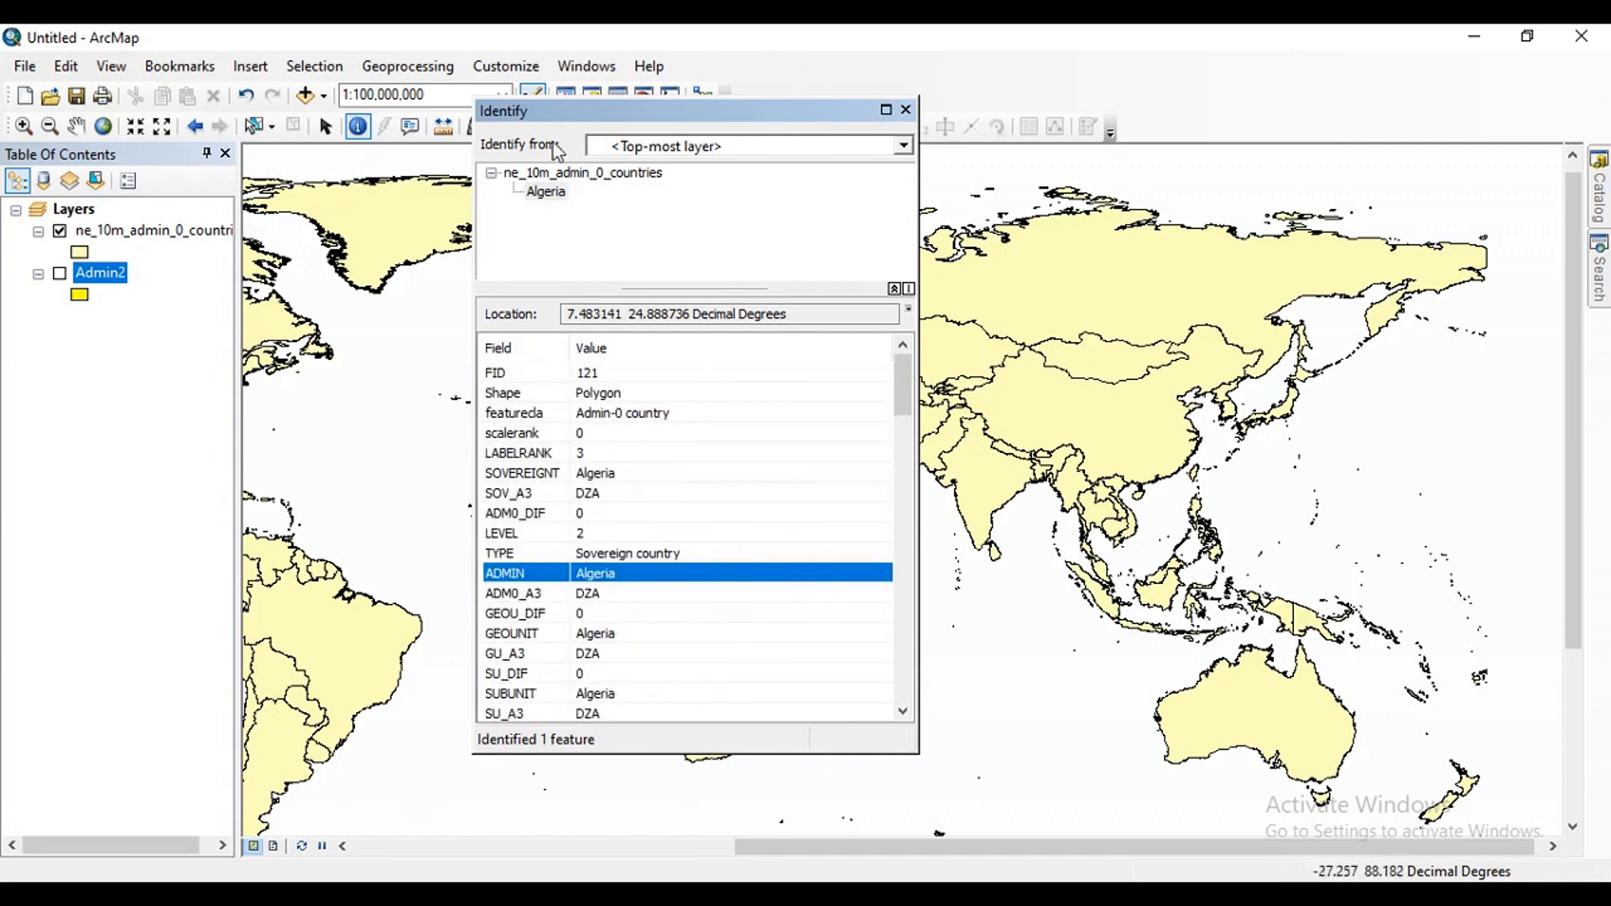
{"action": "left_click", "coordinate": [905, 110]}
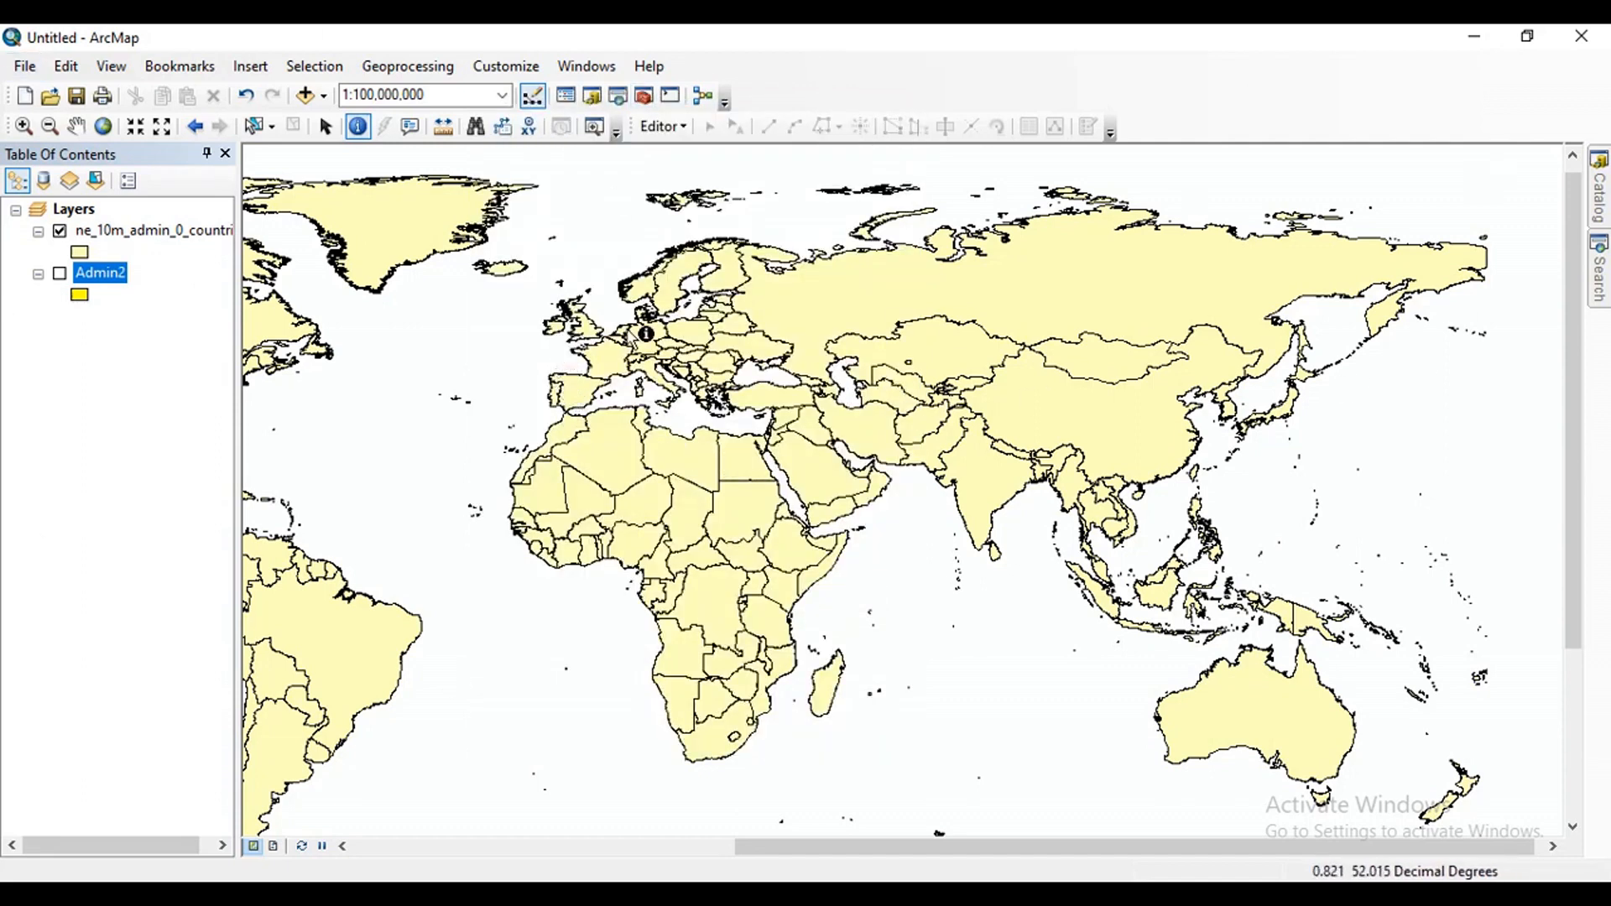
Show the Admin2 layer instead of the countries layer and identify the Uttar Pradesh polygon.
{"action": "left_click", "coordinate": [61, 233]}
{"action": "left_click", "coordinate": [60, 274]}
{"action": "scroll", "coordinate": [865, 474], "scroll_direction": "up", "scroll_amount": 5}
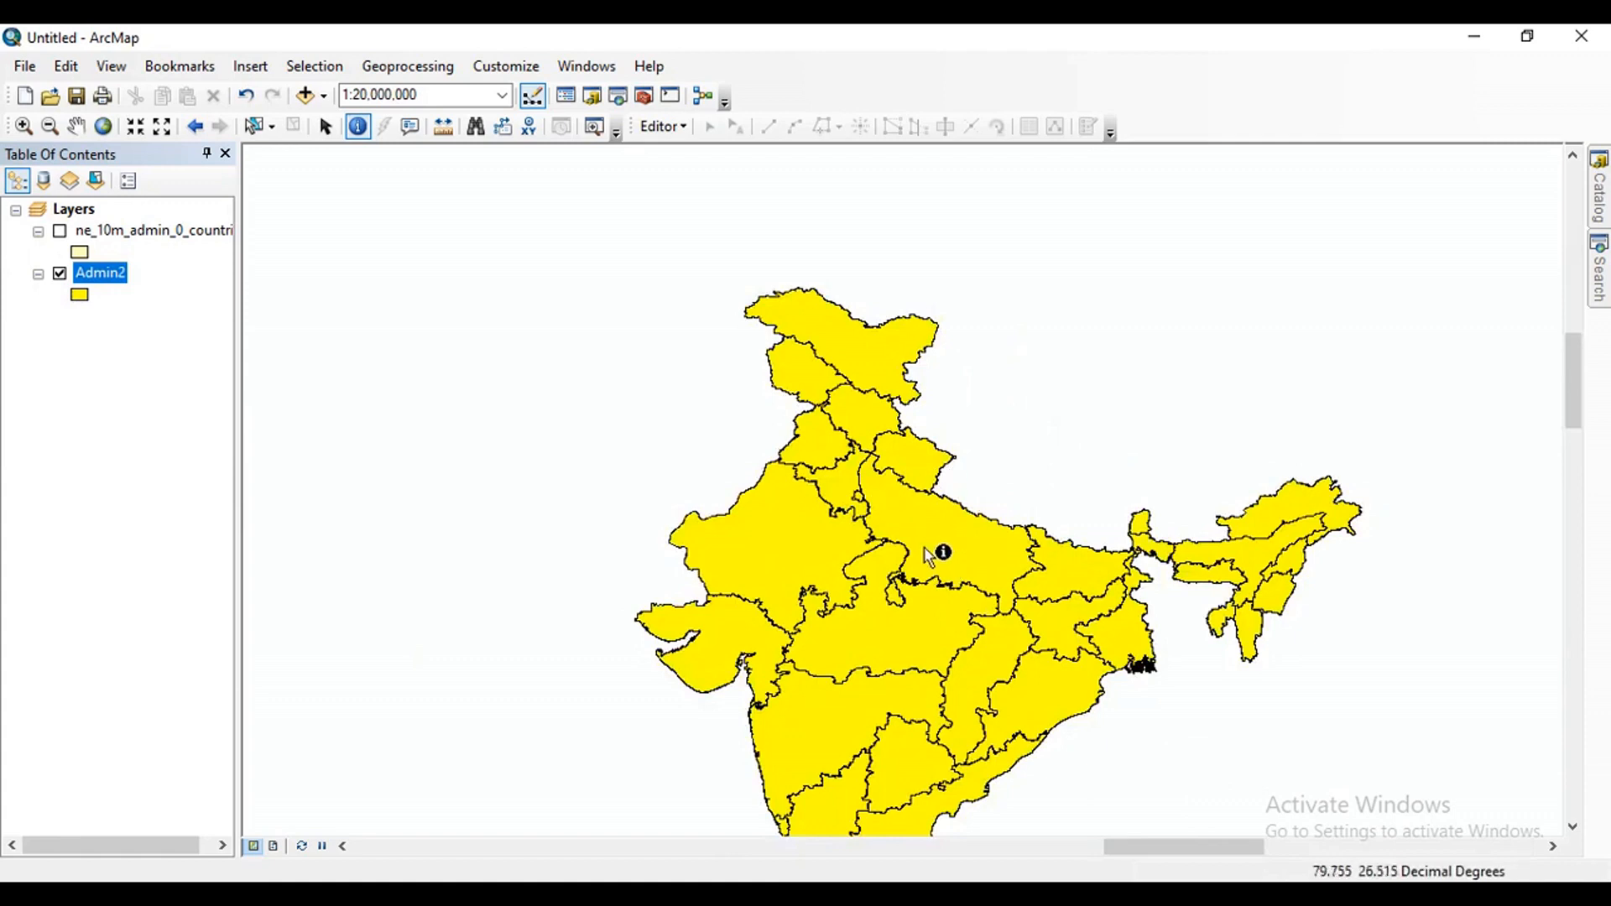
{"action": "left_click", "coordinate": [929, 539]}
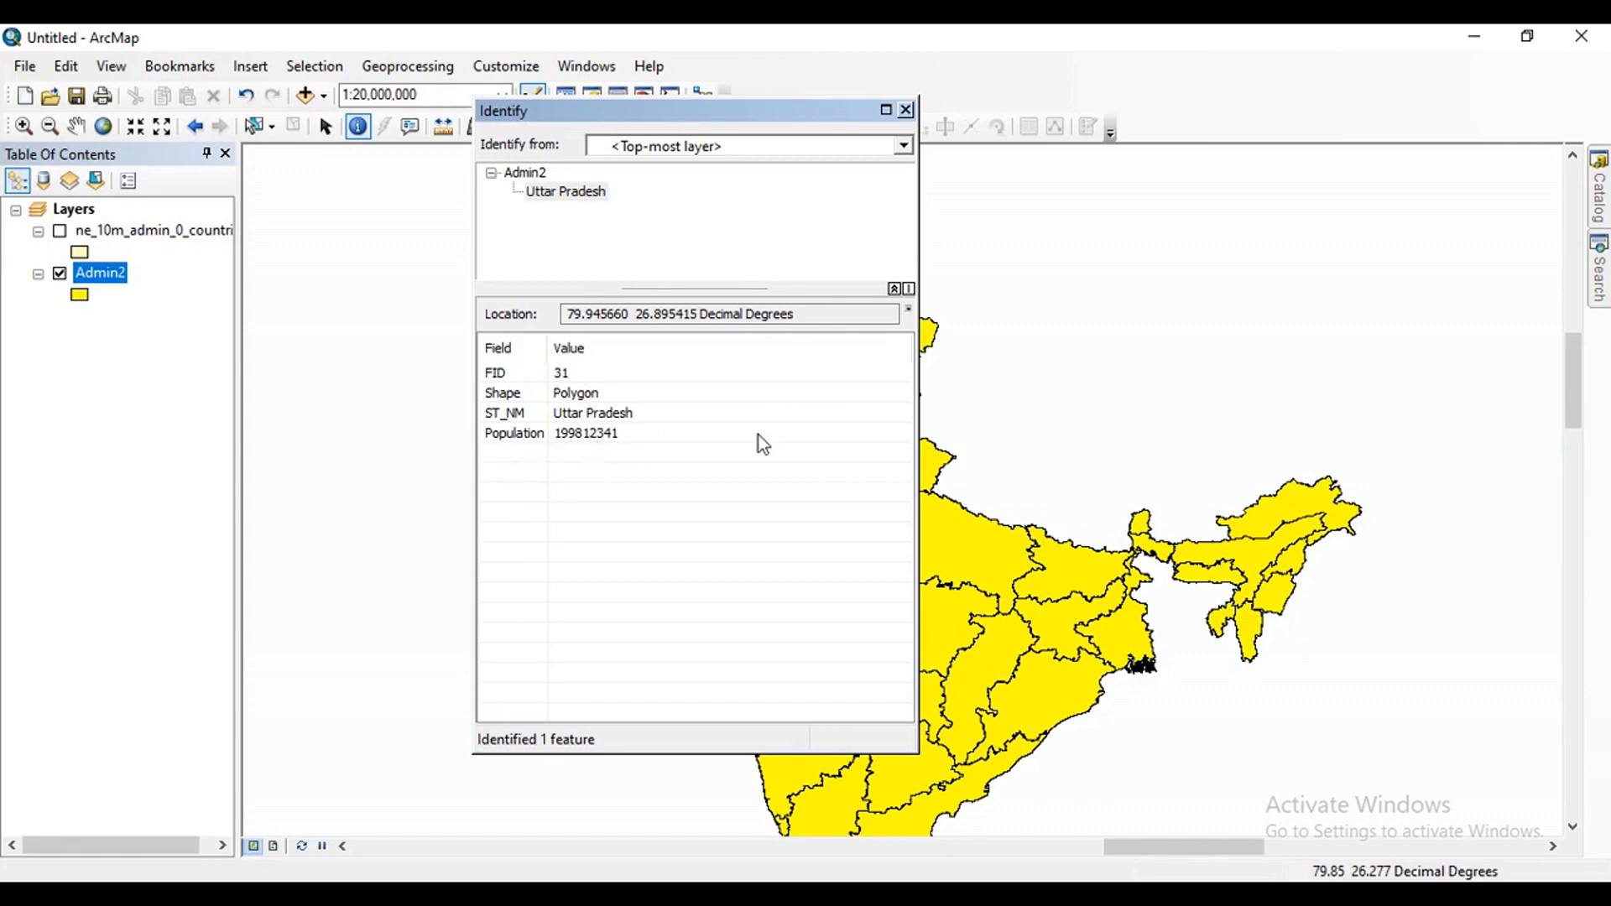
Close the Identify results for Uttar Pradesh and look over the state boundaries on the map.
{"action": "left_click", "coordinate": [906, 110]}
{"action": "scroll", "coordinate": [902, 533], "scroll_direction": "up", "scroll_amount": 1}
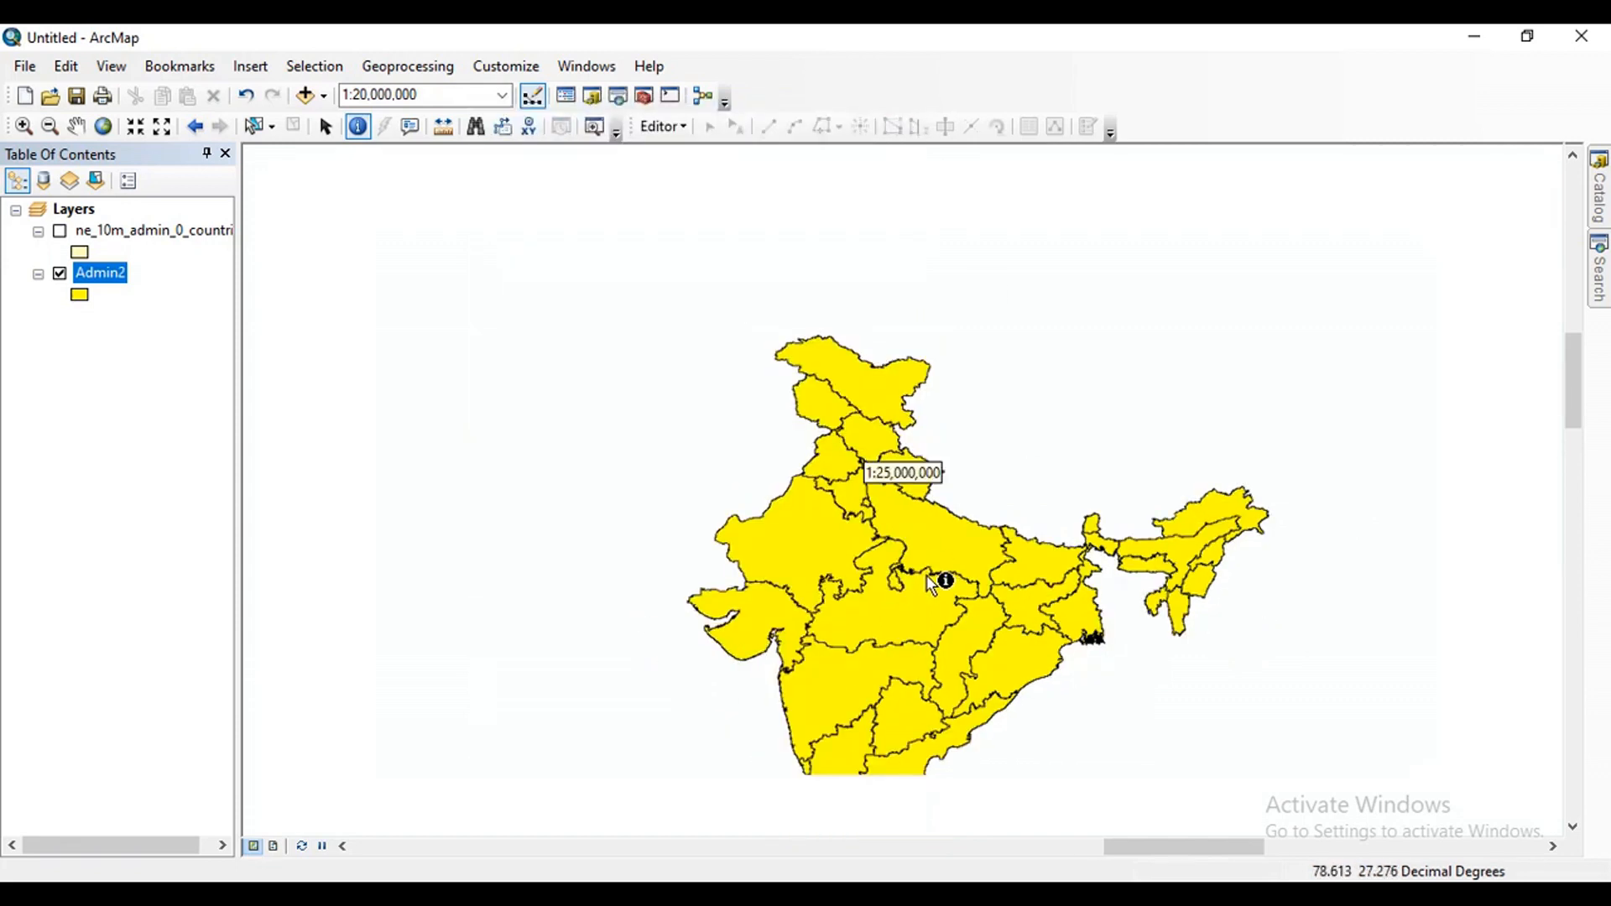
{"action": "scroll", "coordinate": [932, 585], "scroll_direction": "down", "scroll_amount": 2}
{"action": "scroll", "coordinate": [843, 474], "scroll_direction": "up", "scroll_amount": 1}
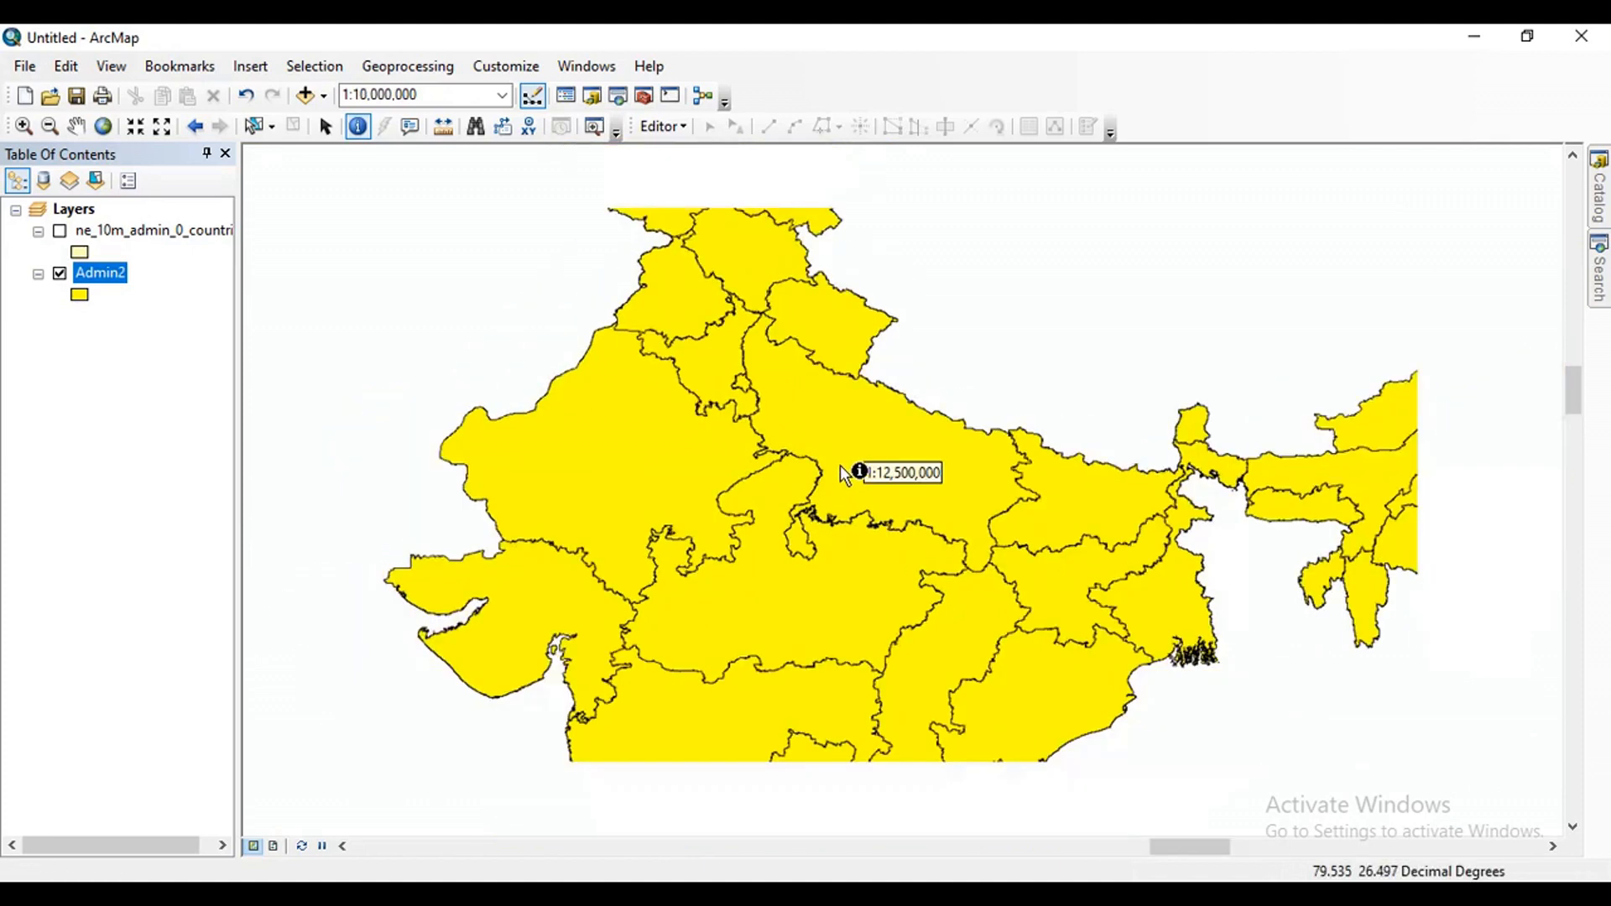
{"action": "scroll", "coordinate": [842, 470], "scroll_direction": "up", "scroll_amount": 4}
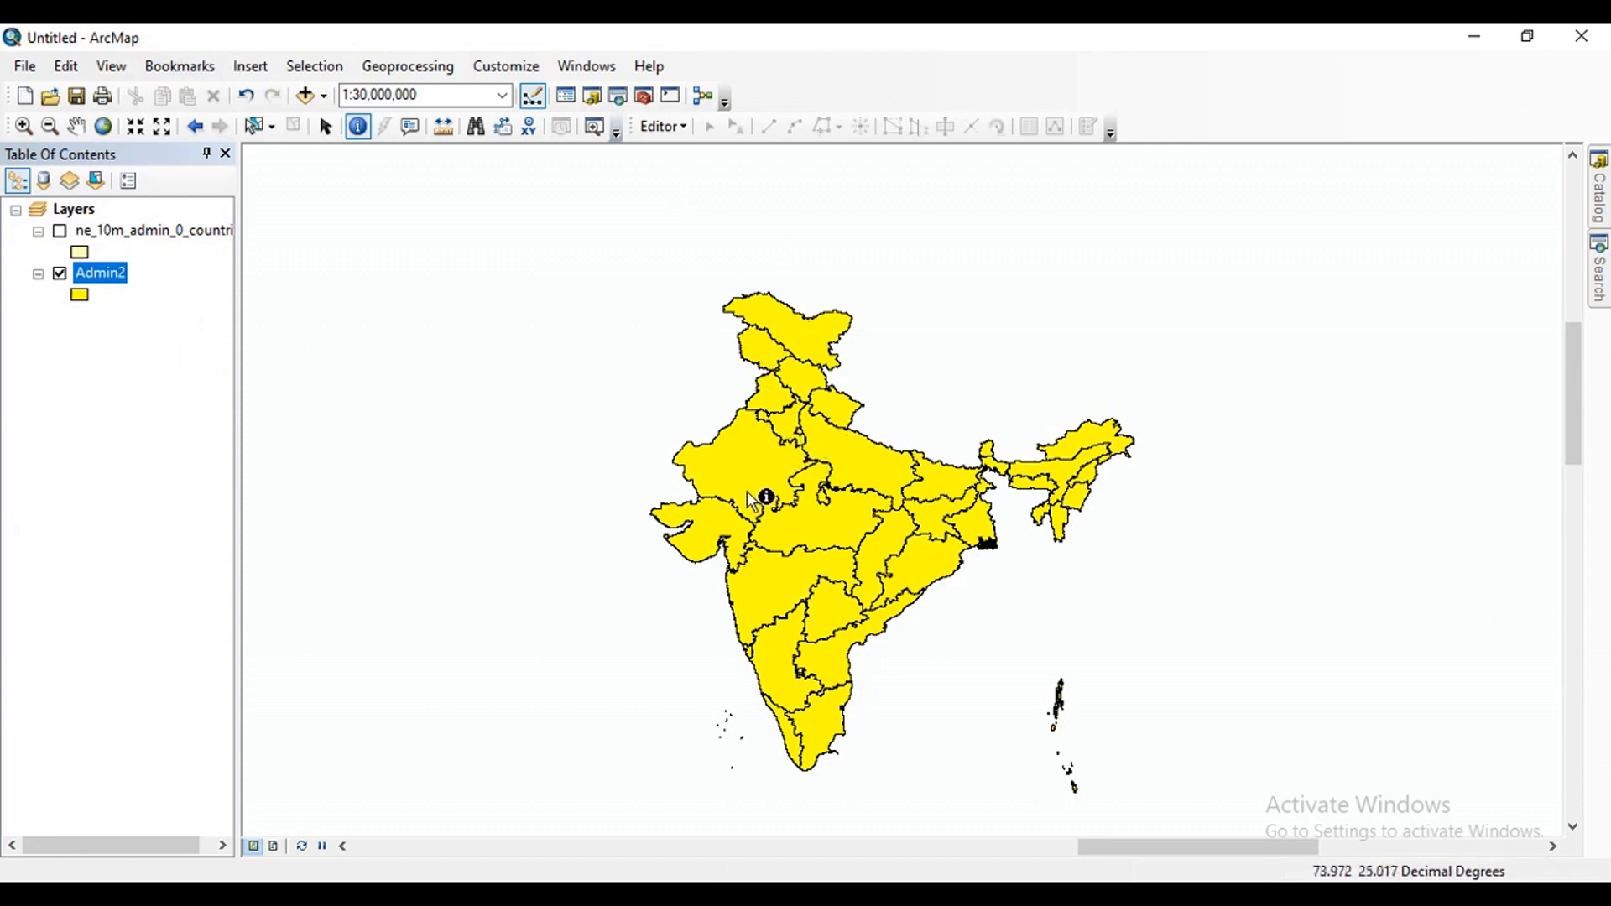
Change the fill color of the Admin2 layer's symbol to white.
{"action": "left_click", "coordinate": [84, 298]}
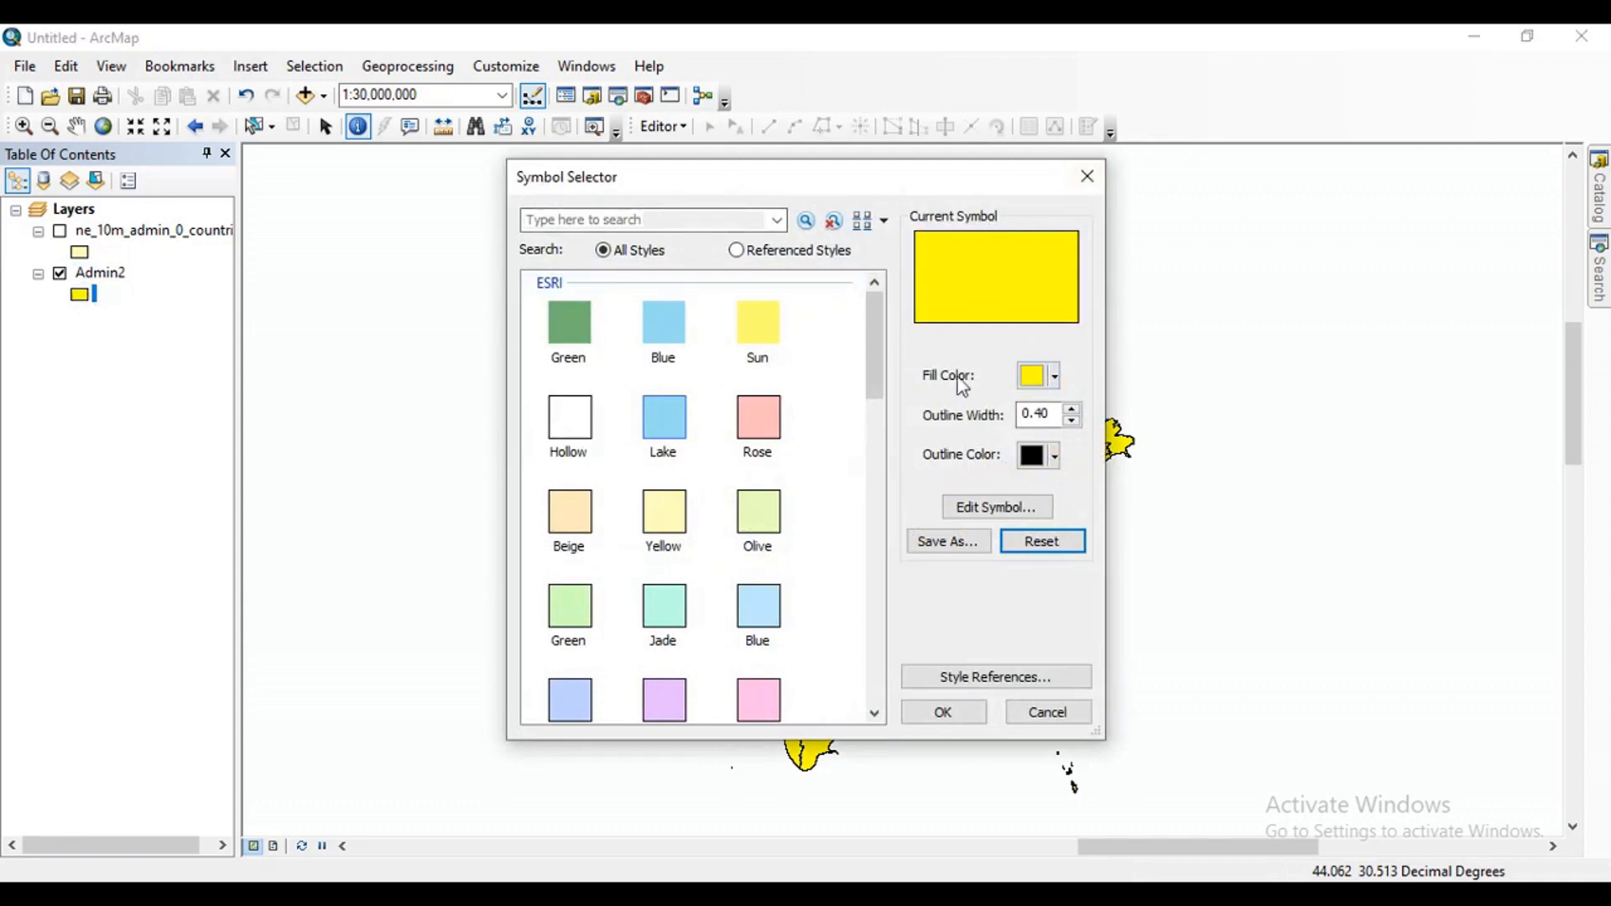
{"action": "left_click", "coordinate": [1056, 376]}
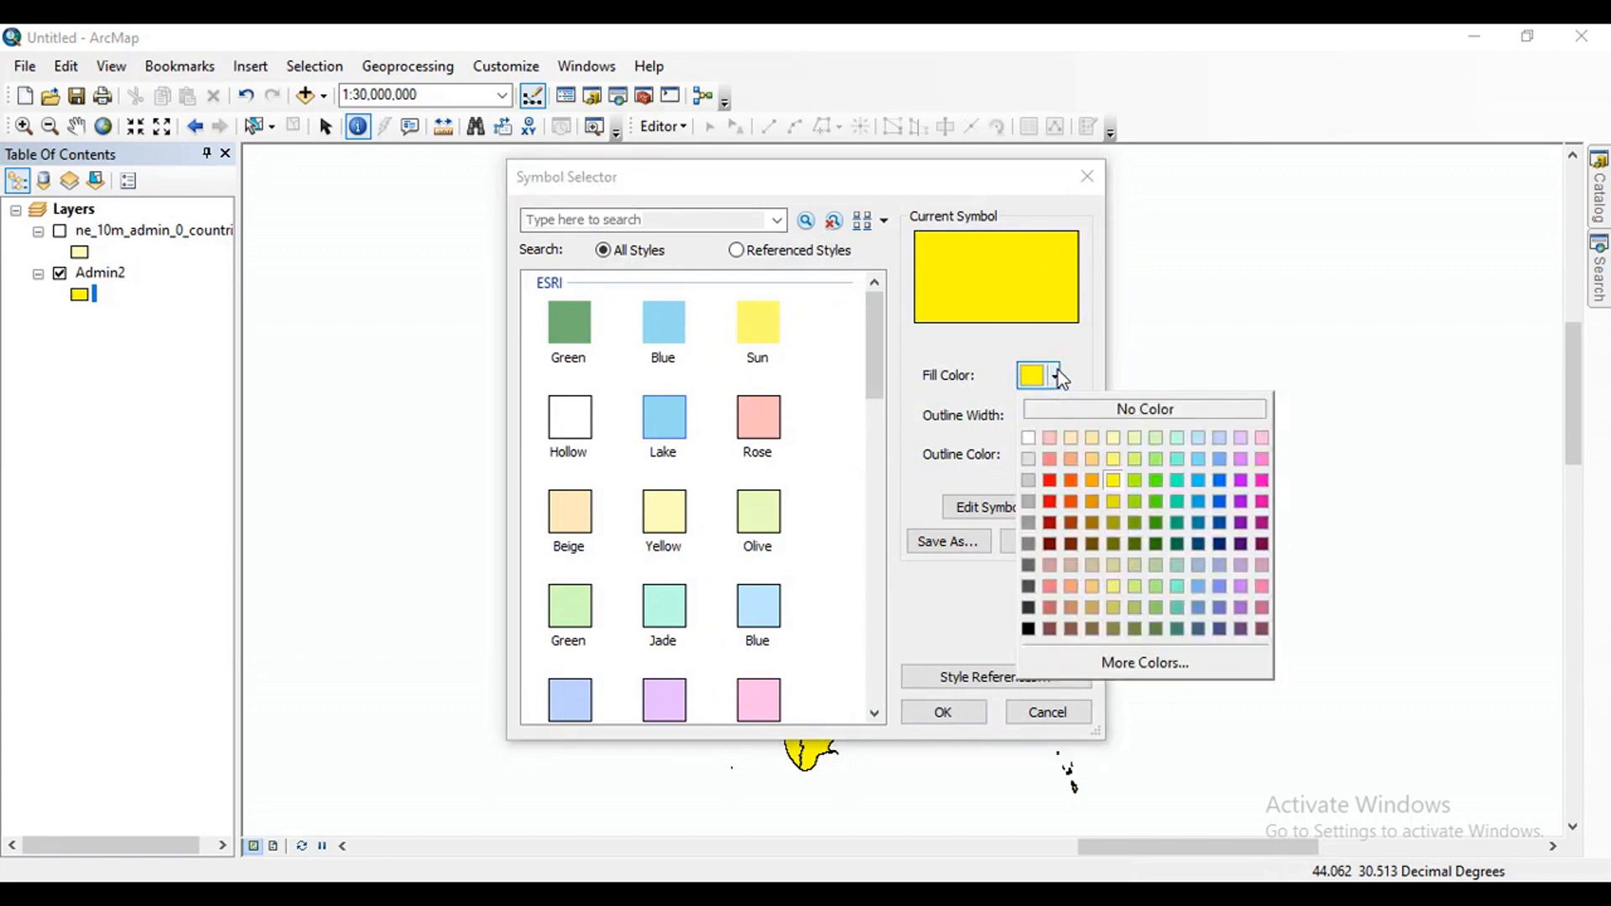
{"action": "left_click", "coordinate": [1033, 438]}
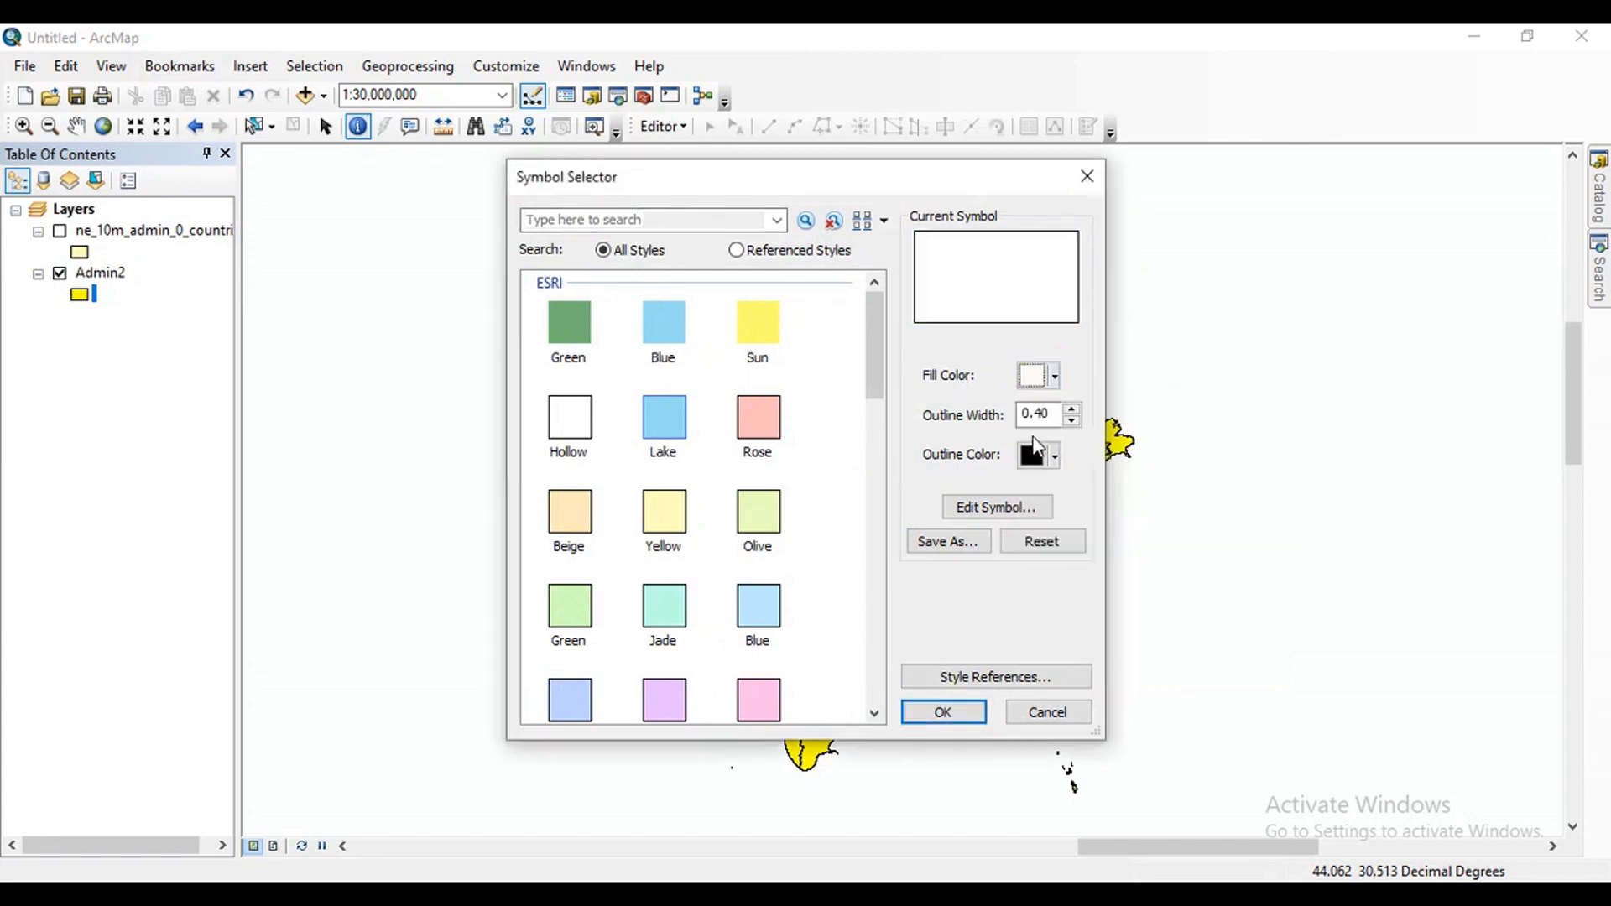
{"action": "left_click_drag", "start_coordinate": [854, 175], "coordinate": [440, 174]}
{"action": "left_click", "coordinate": [530, 711]}
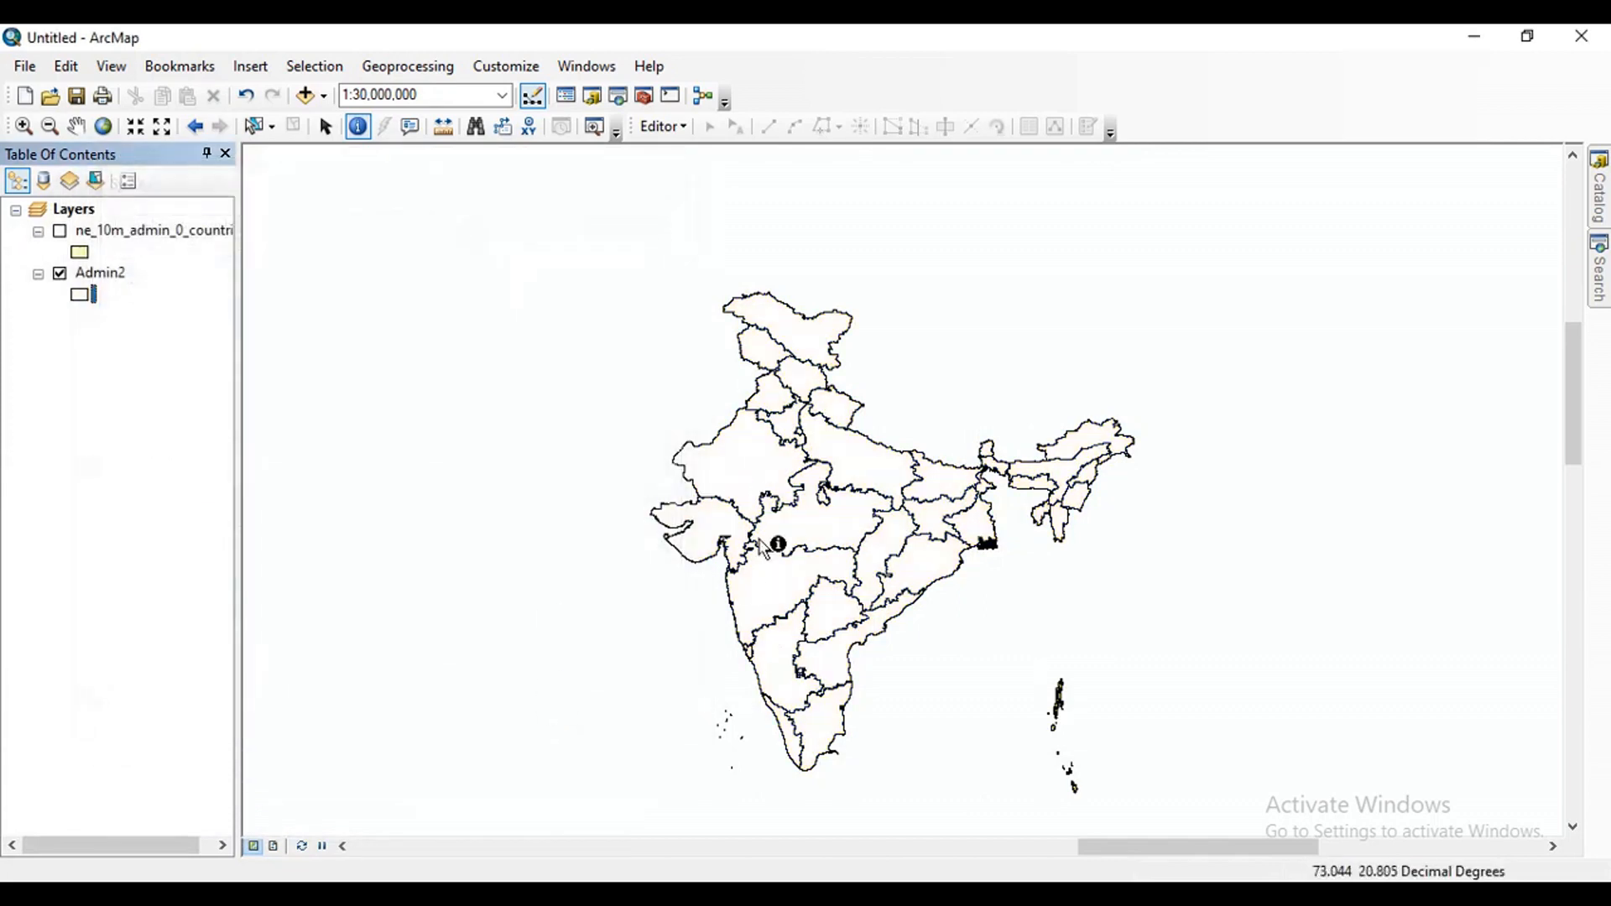
Give the Admin2 layer's symbol a yellow fill and a blue outline.
{"action": "left_click", "coordinate": [91, 296]}
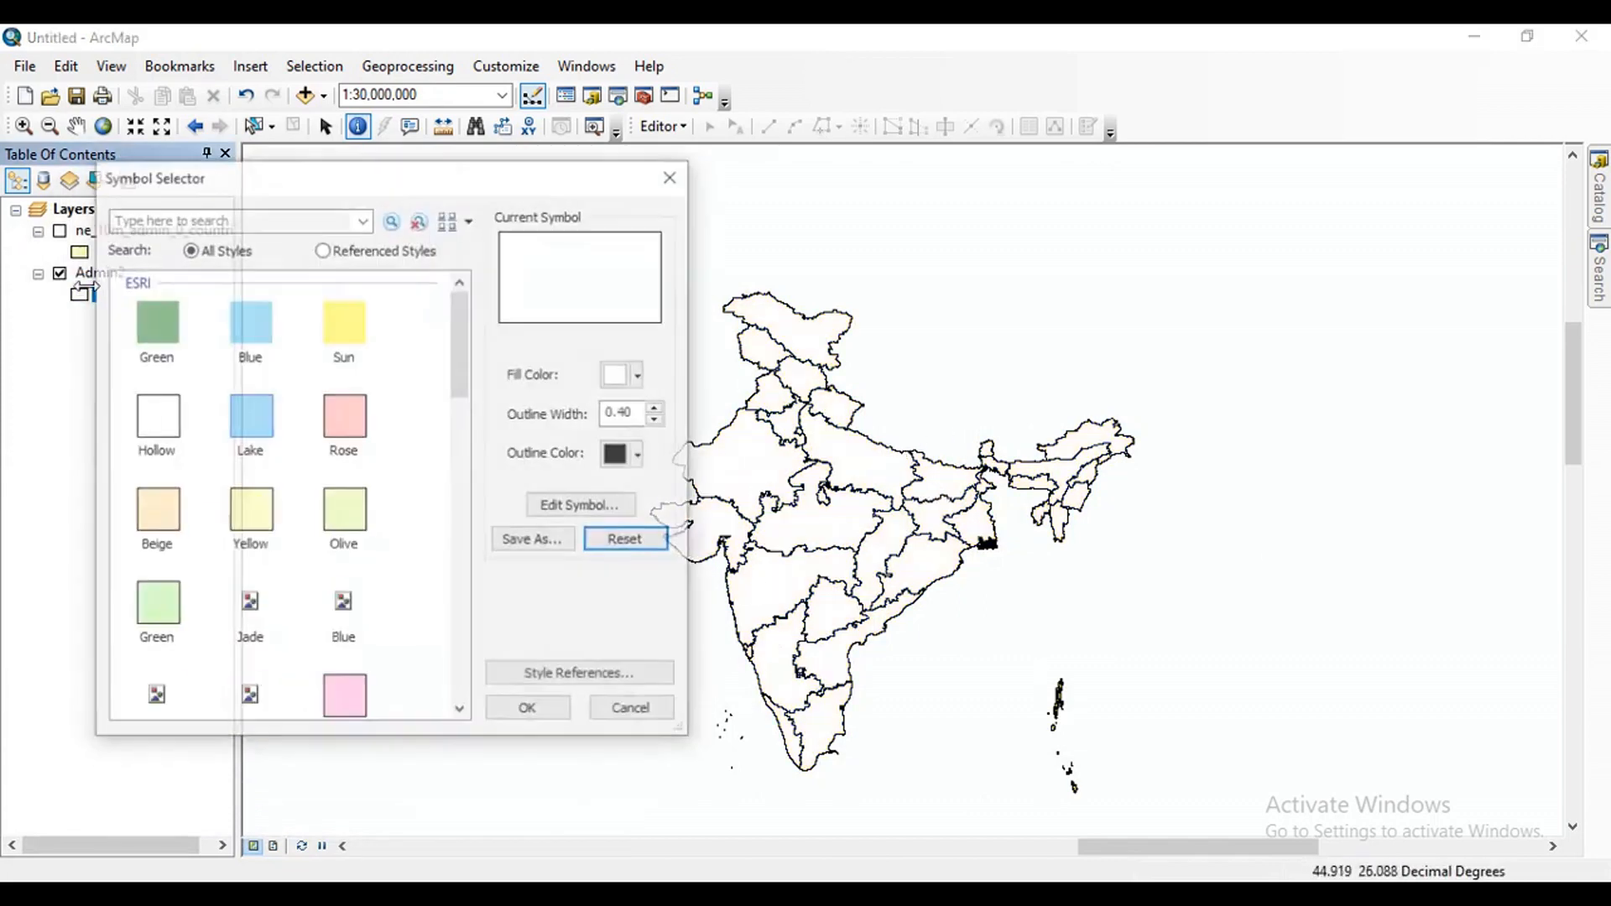
{"action": "left_click", "coordinate": [640, 377]}
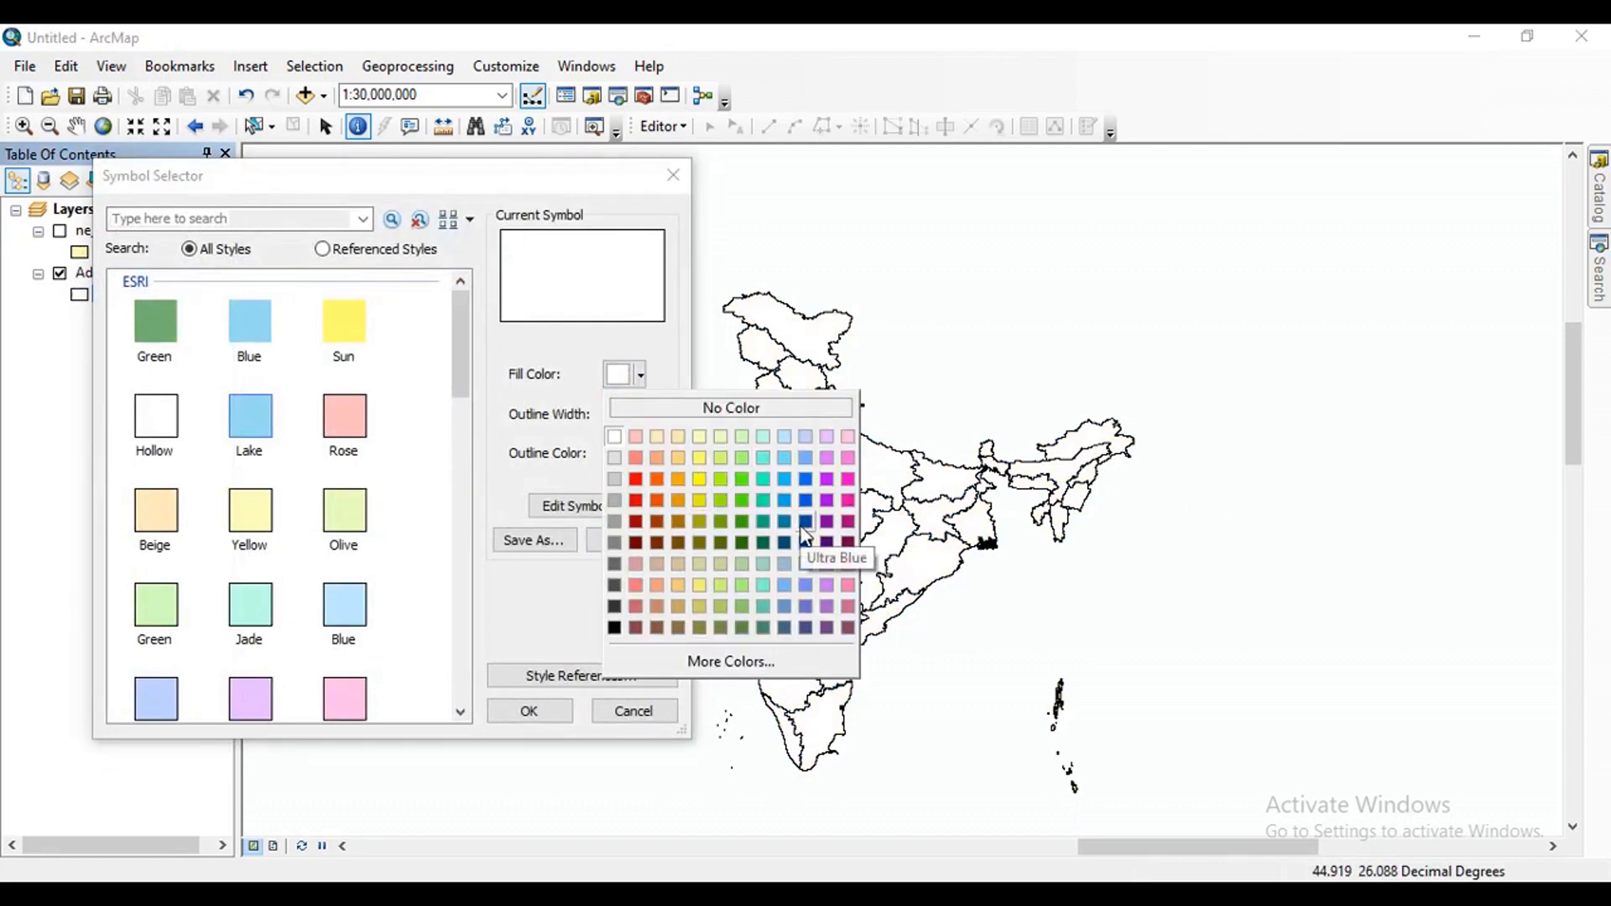
{"action": "left_click", "coordinate": [701, 477]}
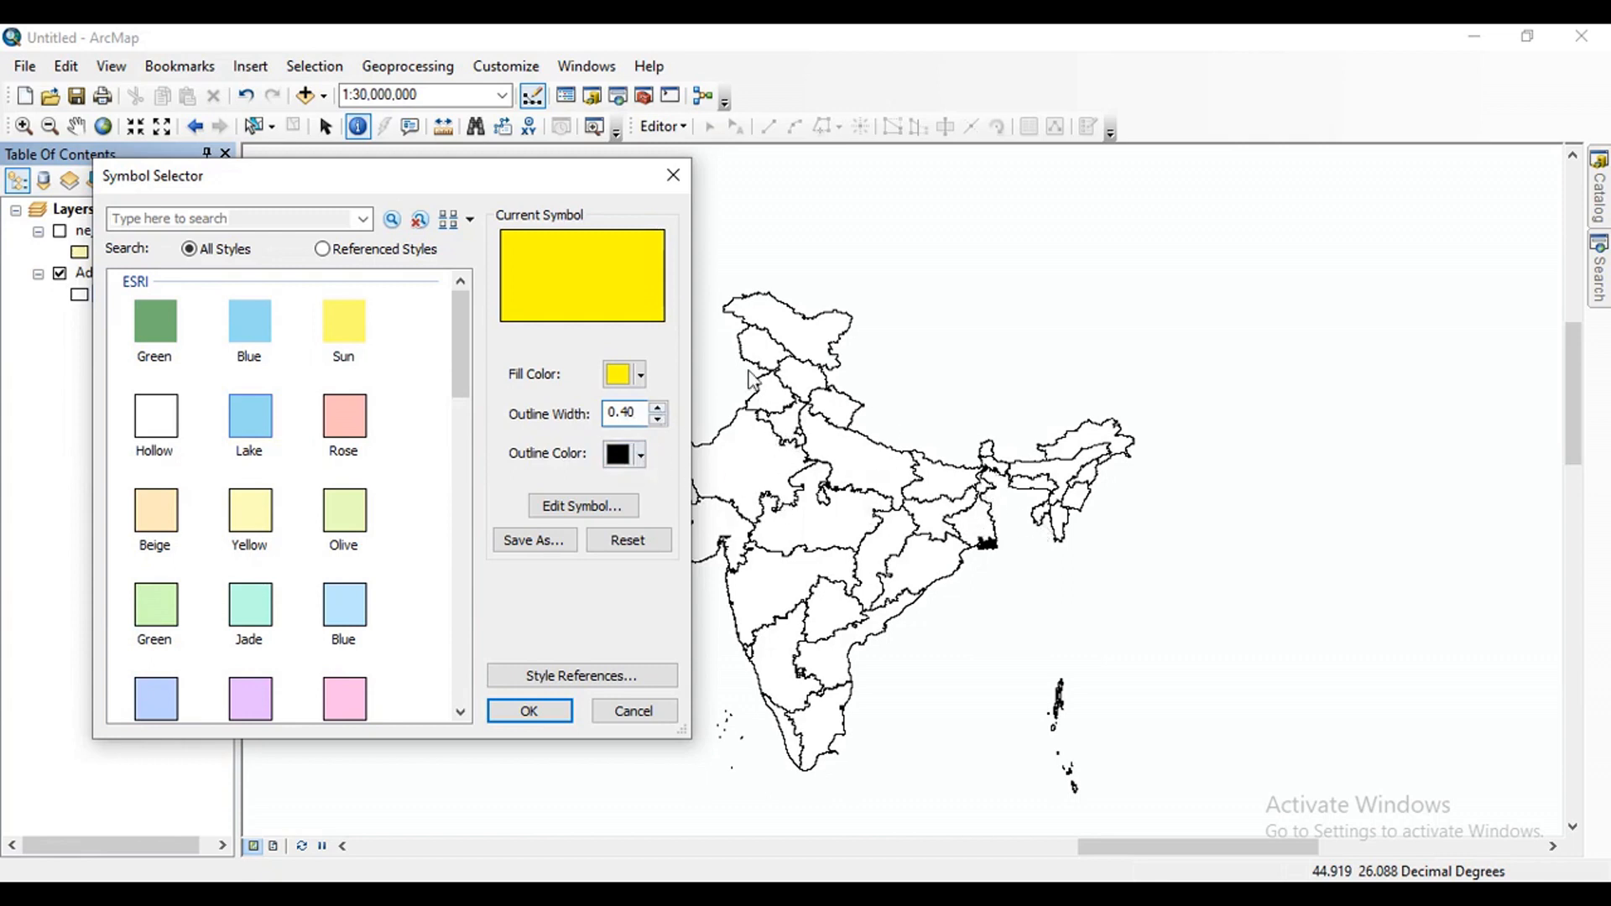
{"action": "left_click", "coordinate": [643, 462]}
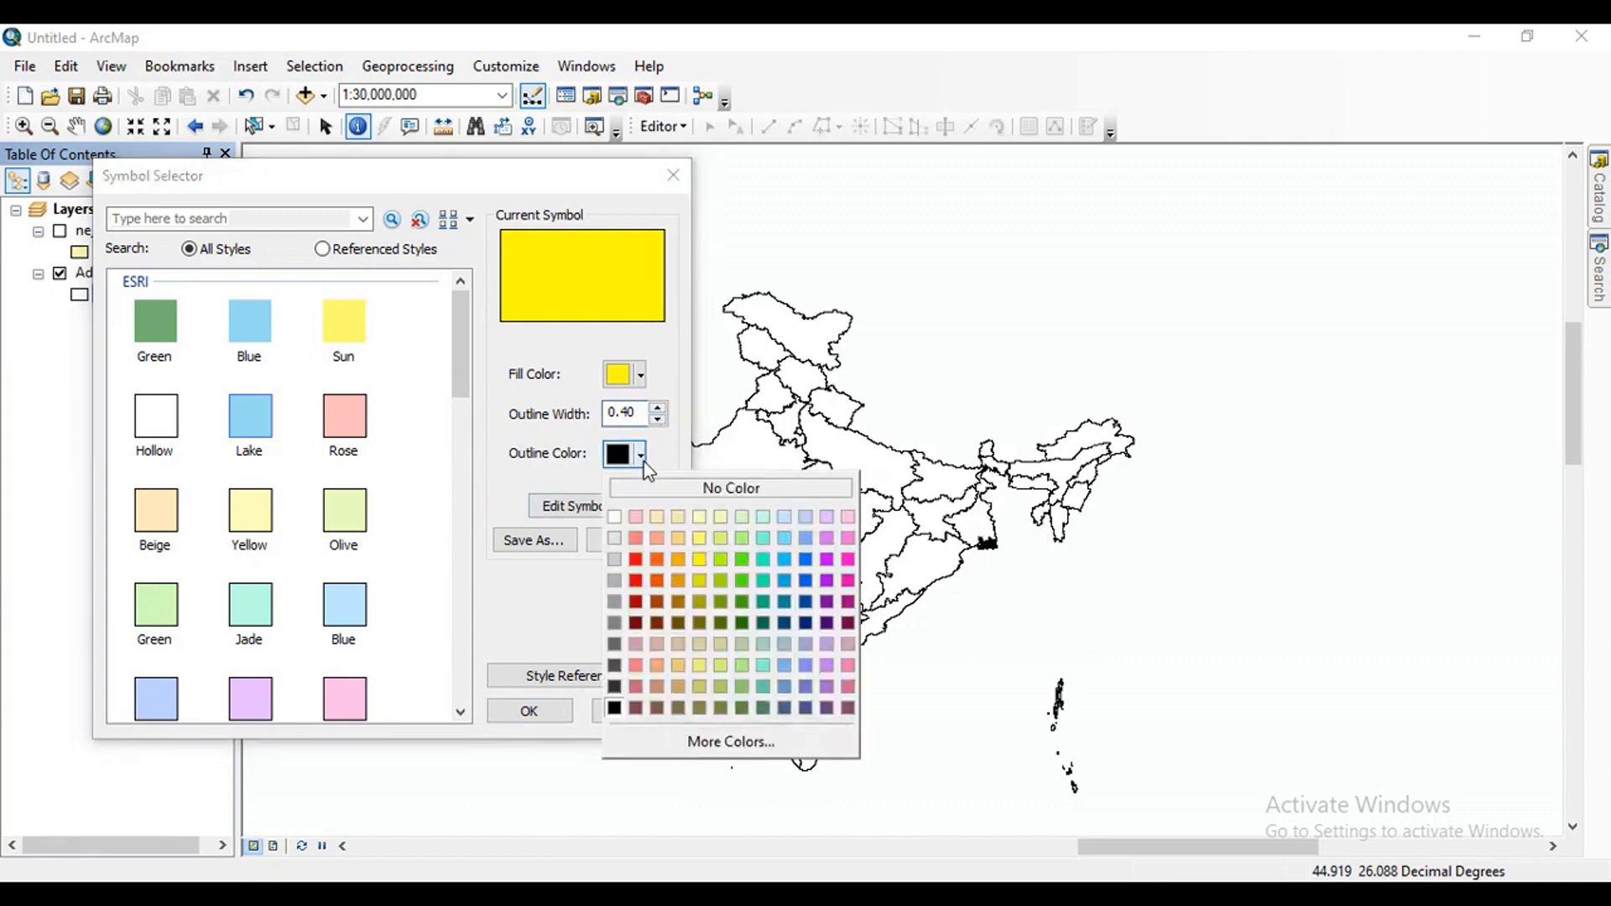
{"action": "left_click", "coordinate": [806, 559]}
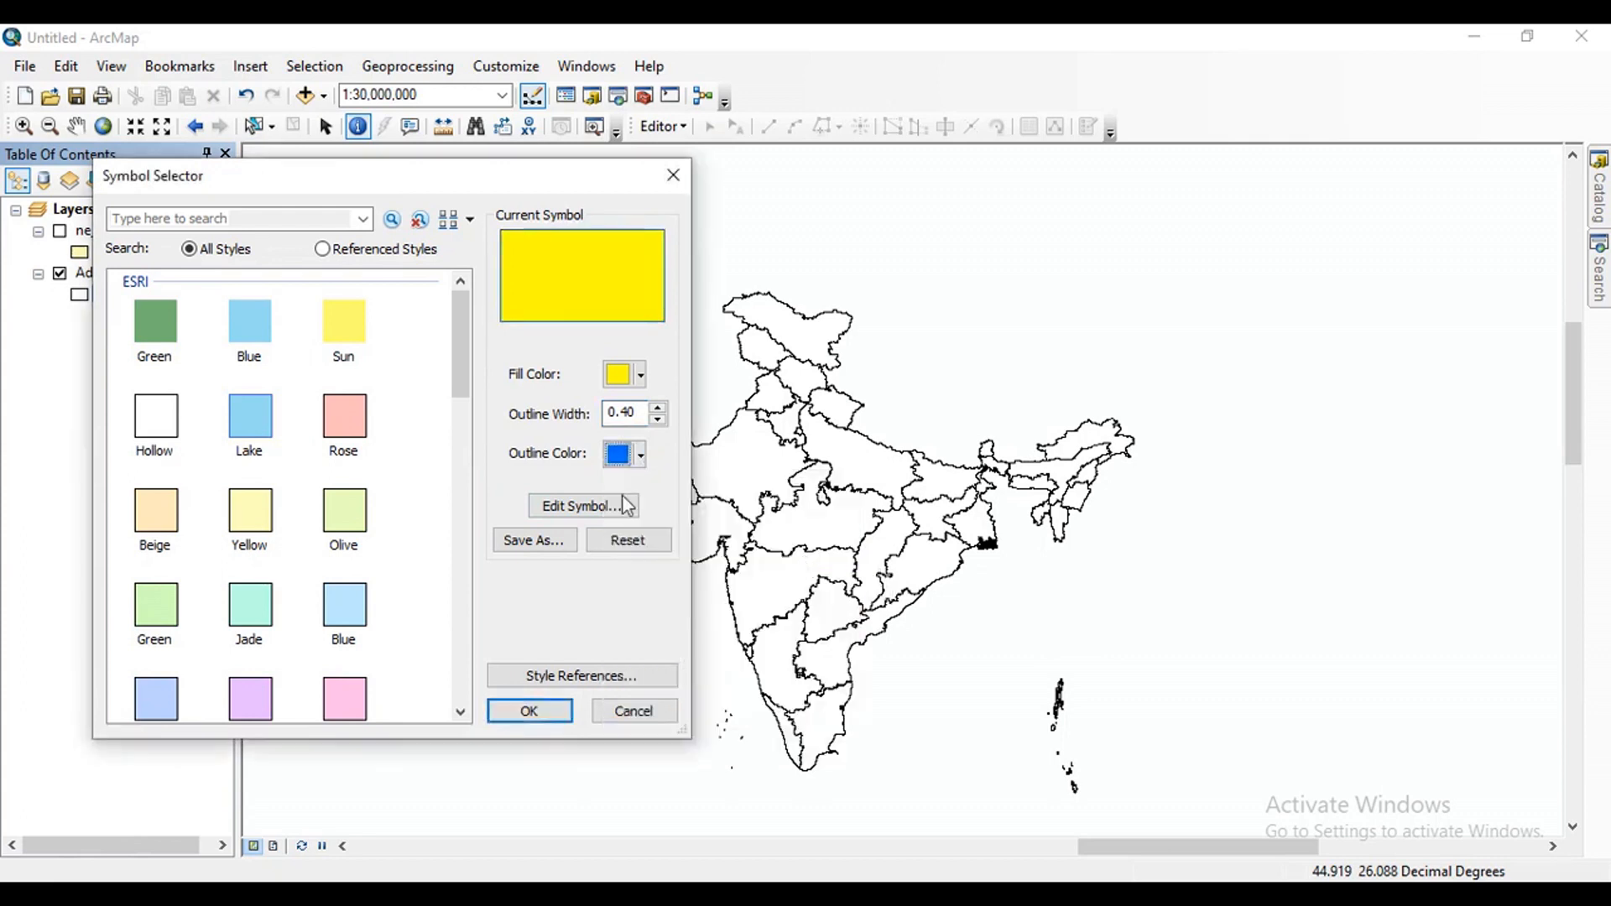
{"action": "left_click", "coordinate": [543, 718]}
{"action": "scroll", "coordinate": [902, 541], "scroll_direction": "up", "scroll_amount": 1}
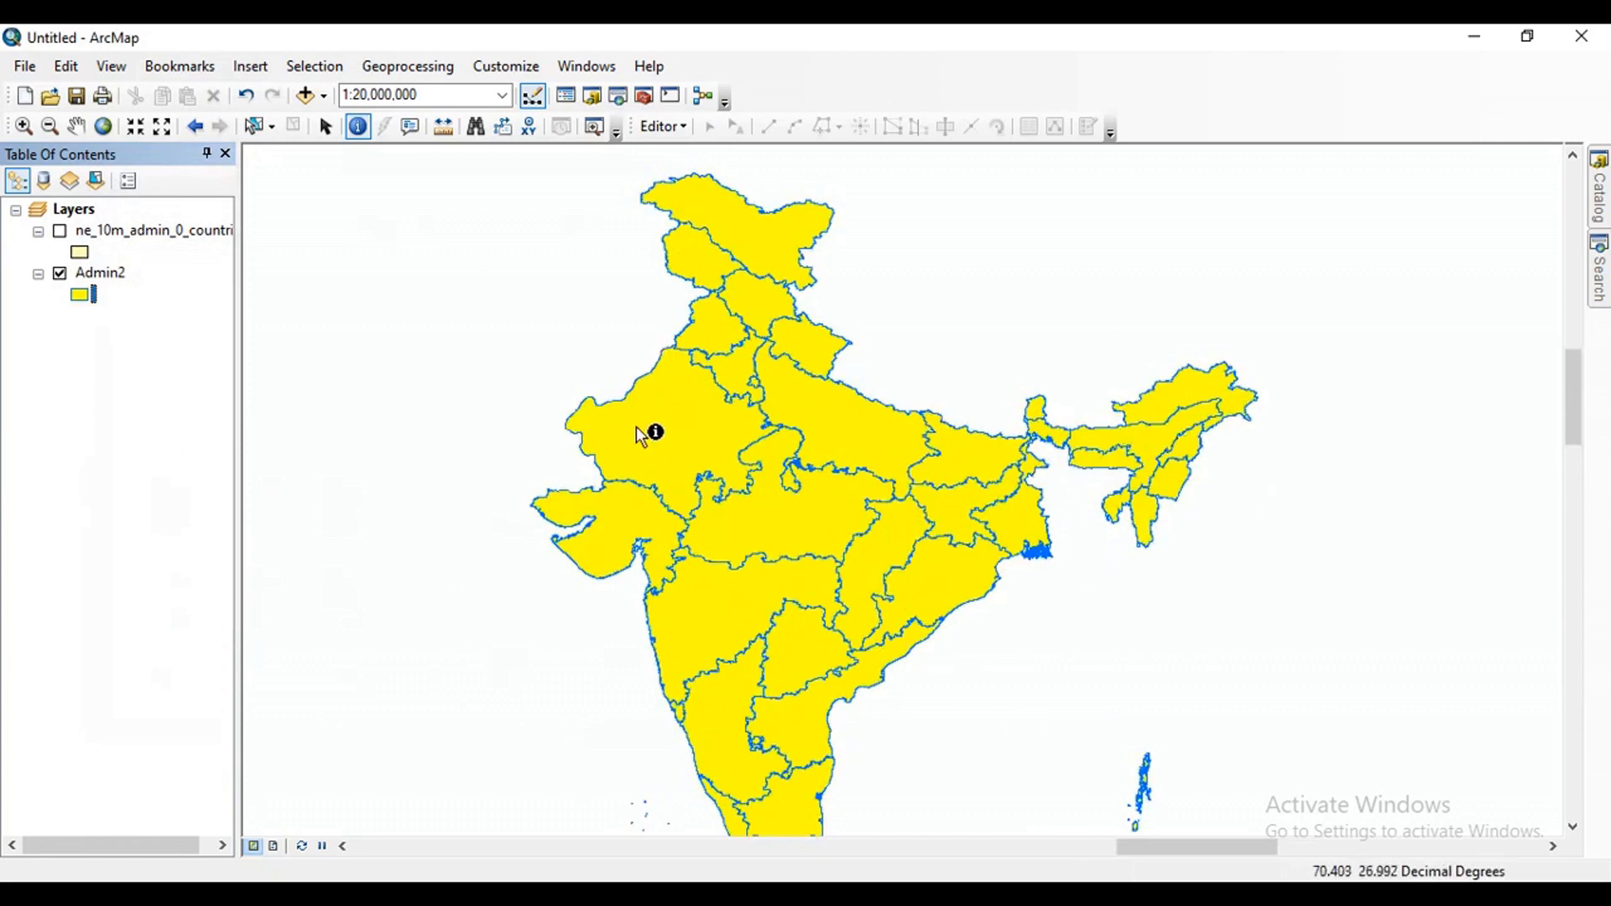
Browse the predefined fill symbols available for the Admin2 layer, including the patterns and gradients, and close the Symbol Selector.
{"action": "left_click", "coordinate": [82, 295]}
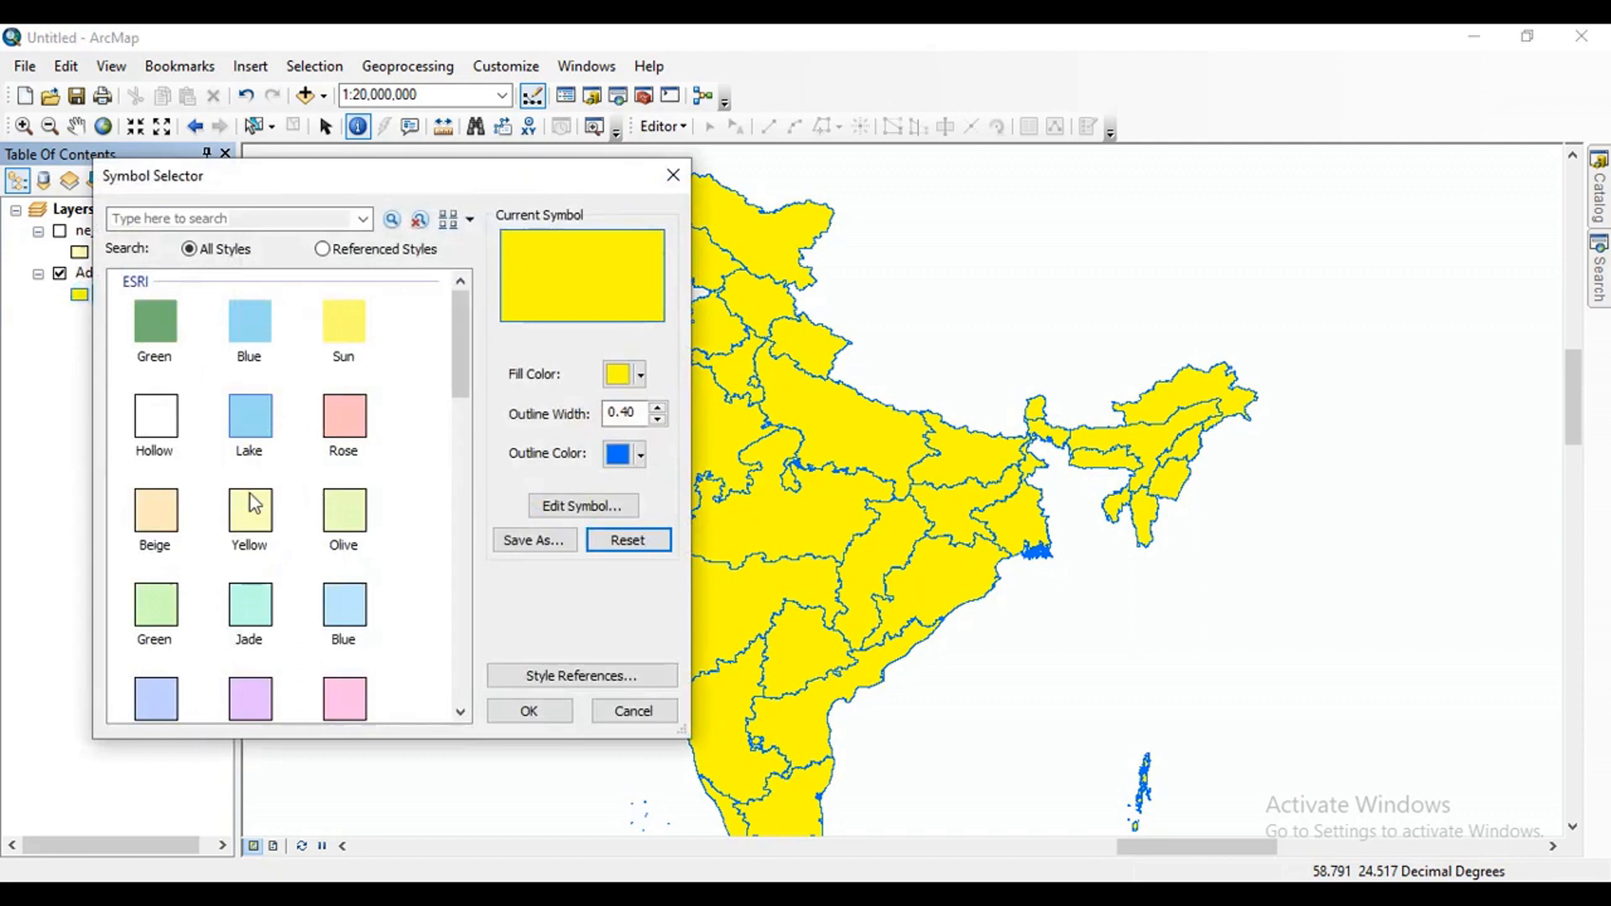
{"action": "scroll", "coordinate": [251, 503], "scroll_direction": "down", "scroll_amount": 2}
{"action": "scroll", "coordinate": [294, 547], "scroll_direction": "down", "scroll_amount": 3}
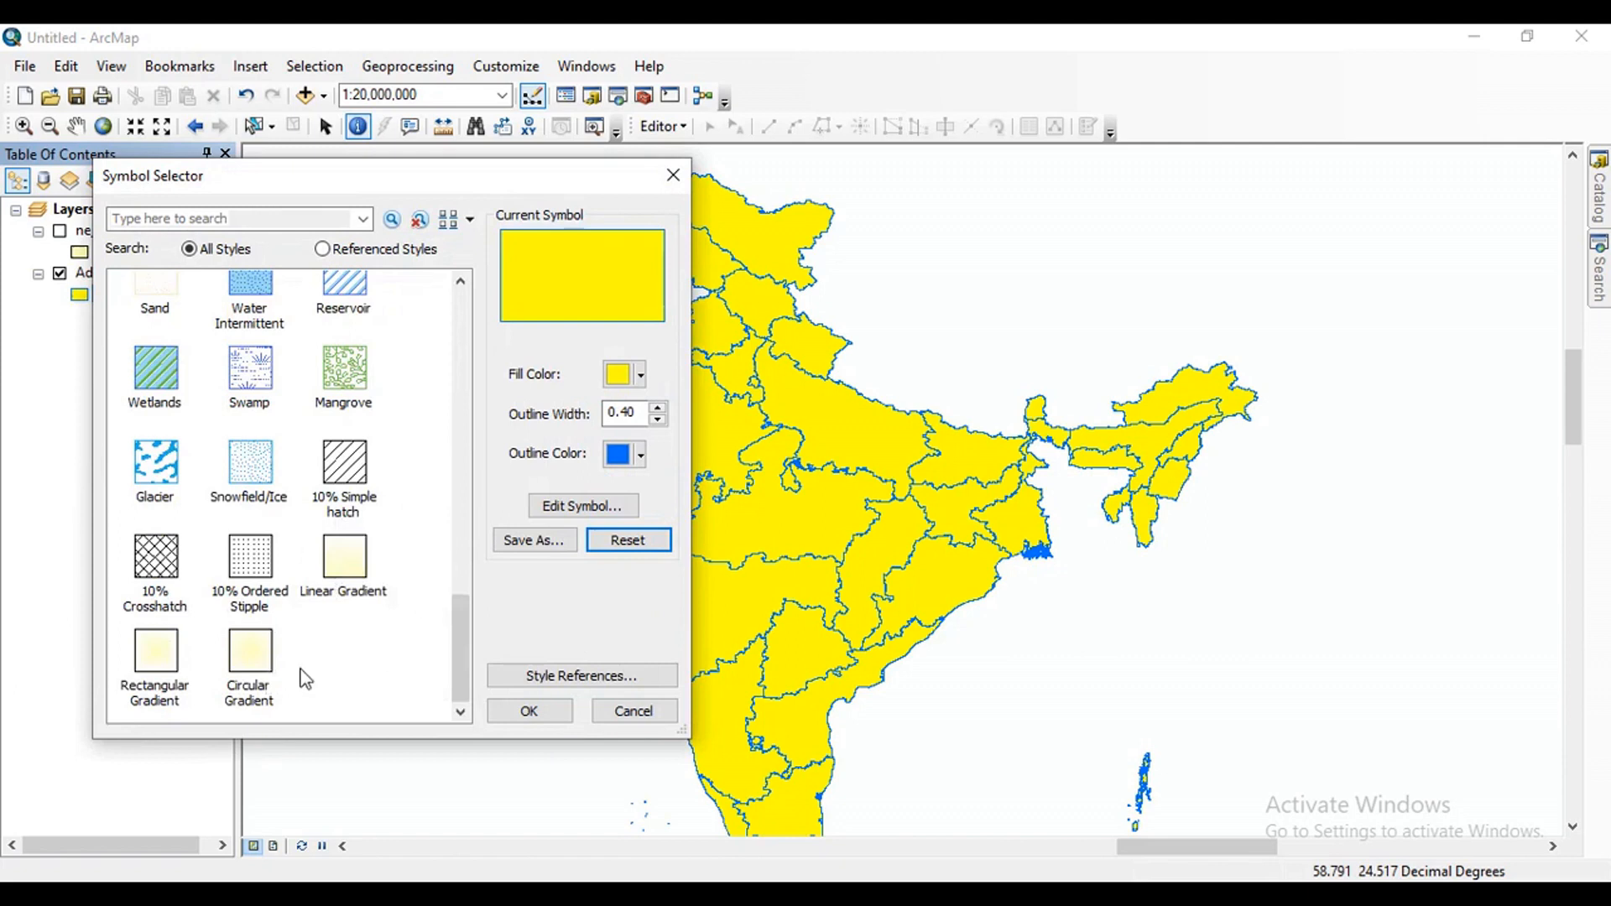
{"action": "left_click", "coordinate": [673, 177]}
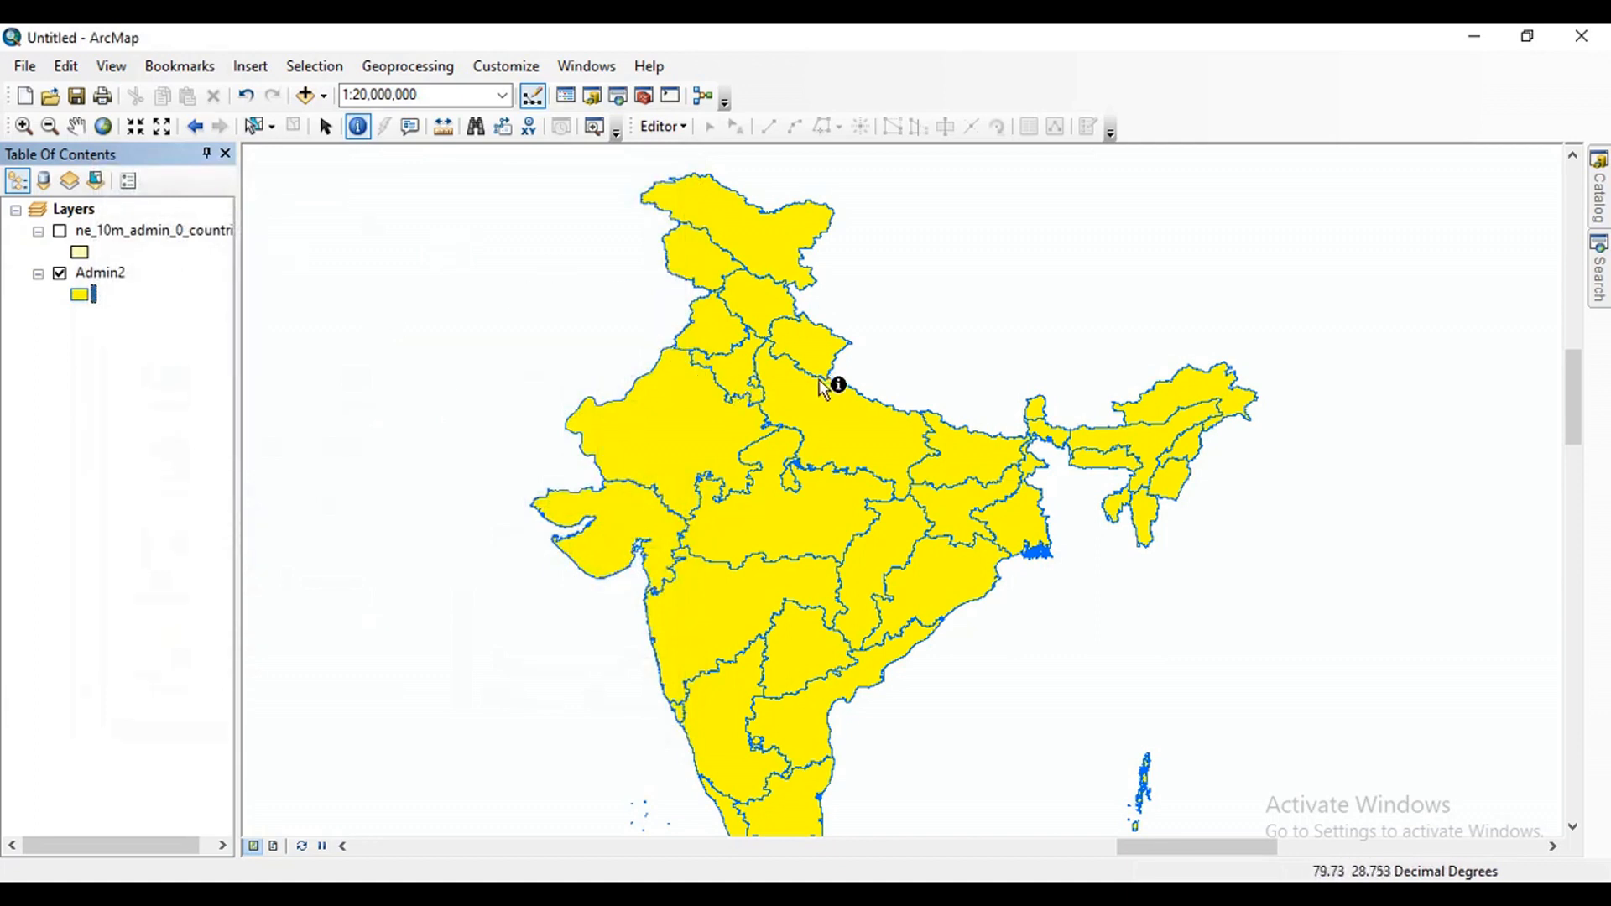
{"action": "scroll", "coordinate": [957, 525], "scroll_direction": "down", "scroll_amount": 1}
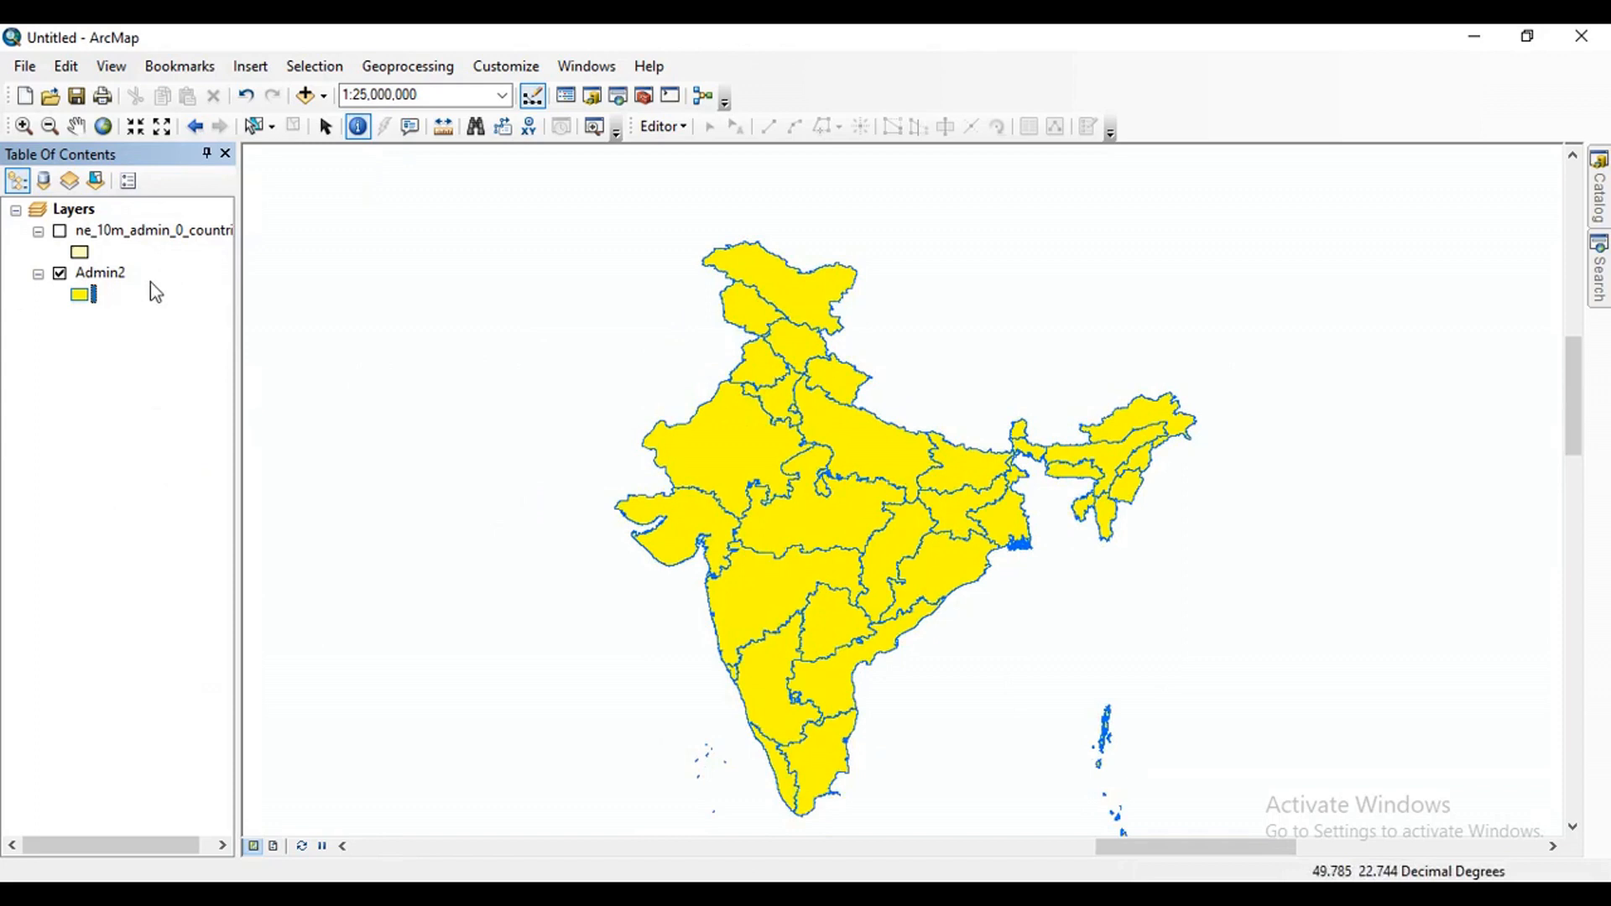
Turn on feature labels in the Admin2 layer's properties, using ST_NM as the label field.
{"action": "left_click", "coordinate": [101, 276]}
{"action": "right_click", "coordinate": [101, 279]}
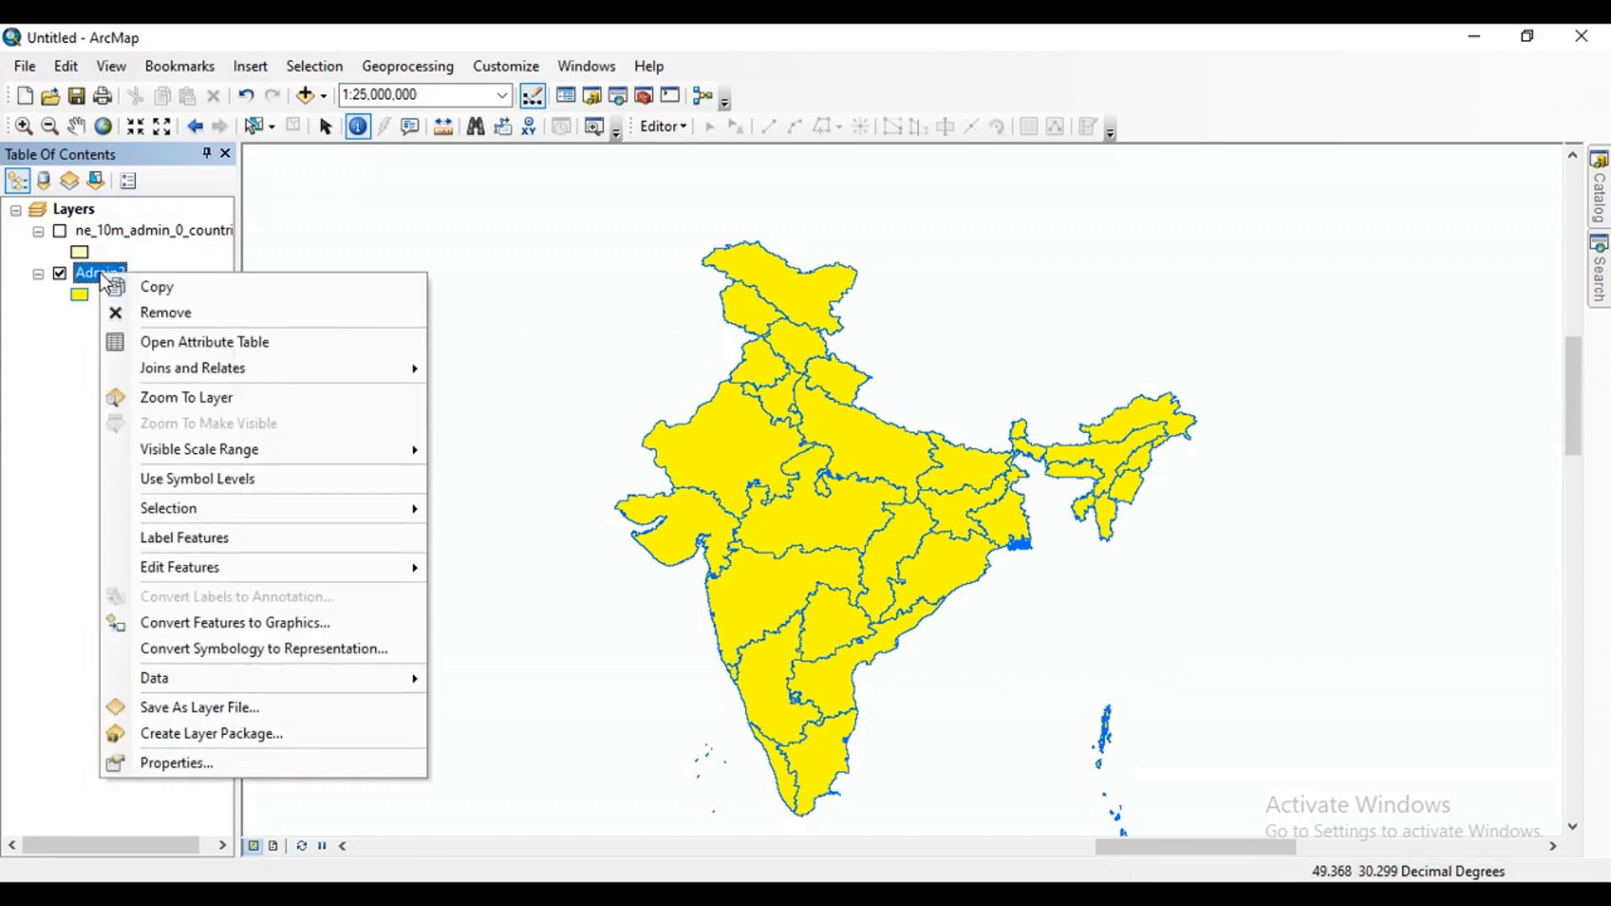
{"action": "left_click", "coordinate": [181, 765]}
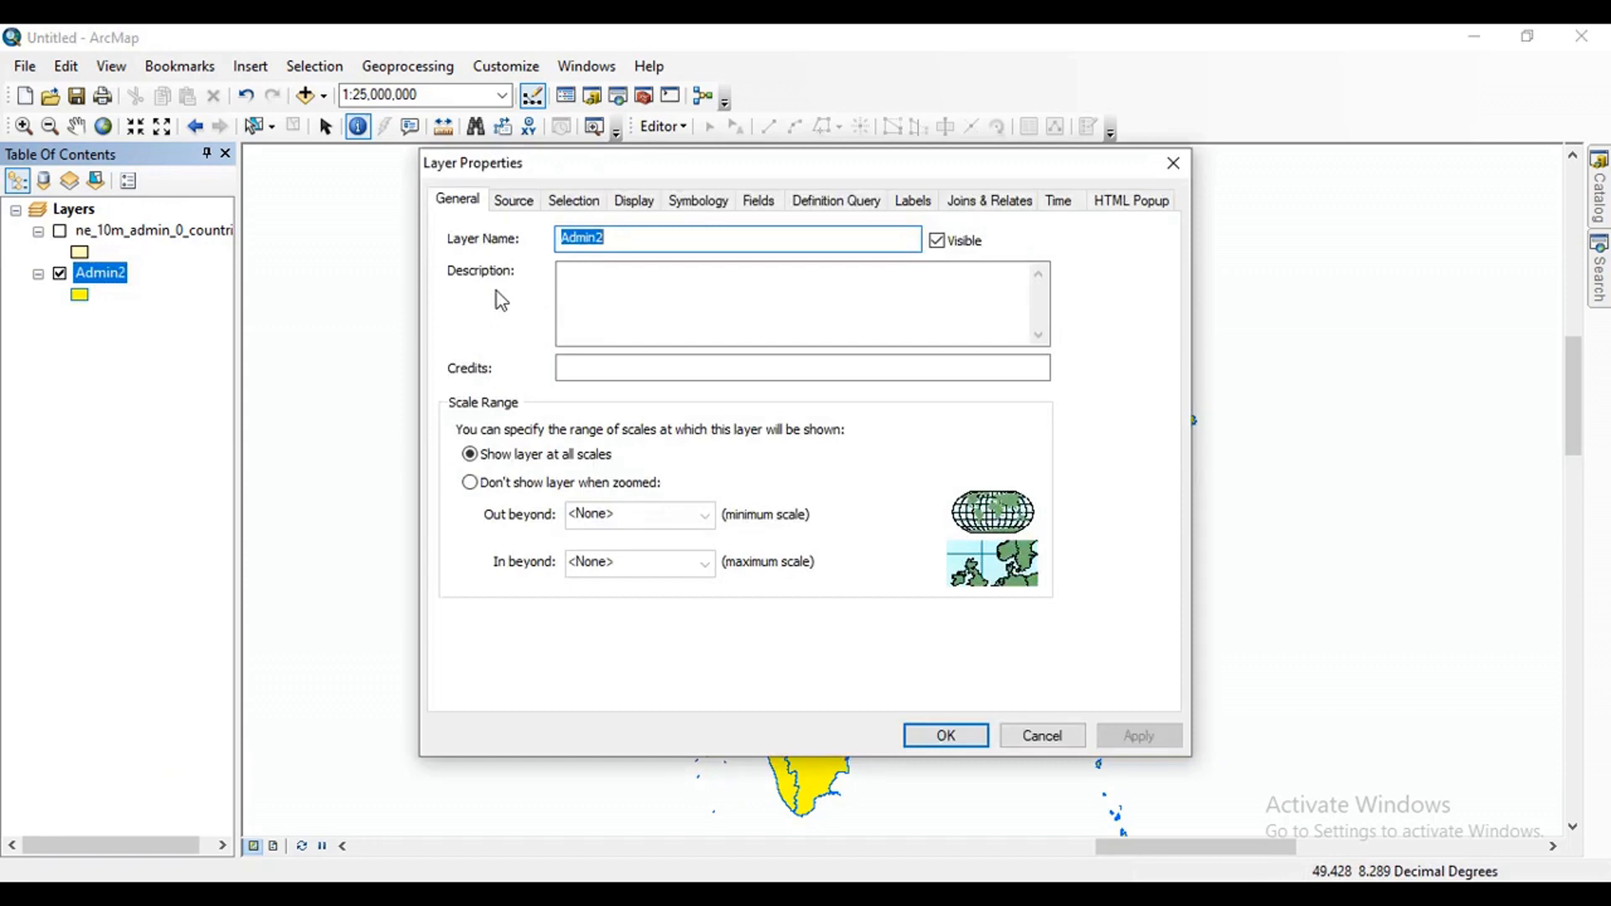
{"action": "left_click", "coordinate": [913, 201]}
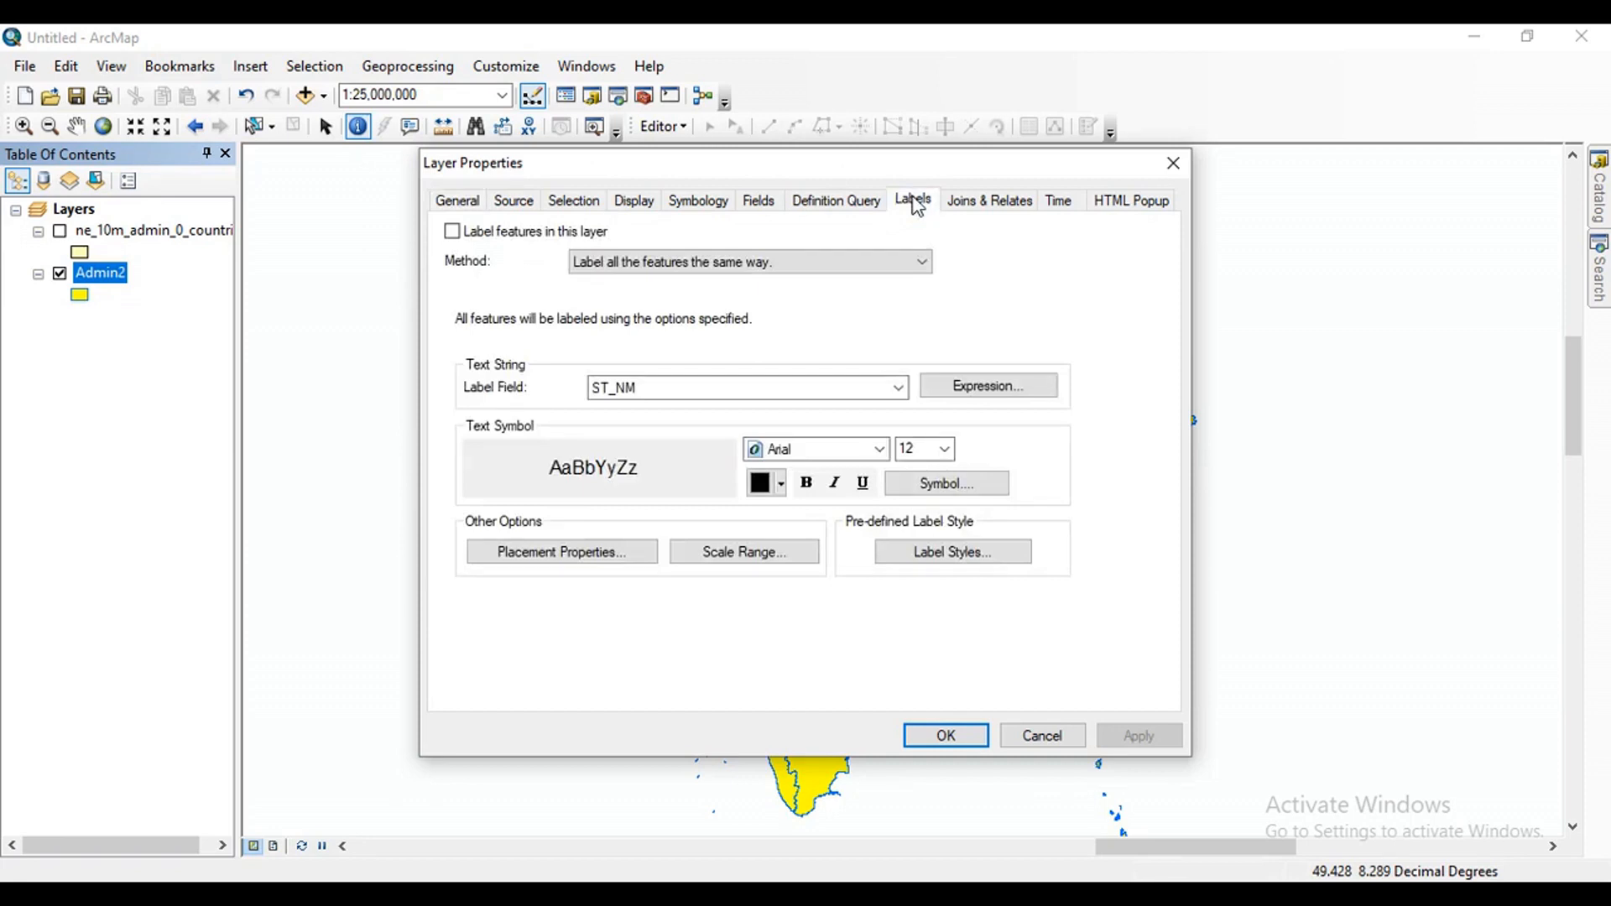
{"action": "left_click", "coordinate": [453, 232]}
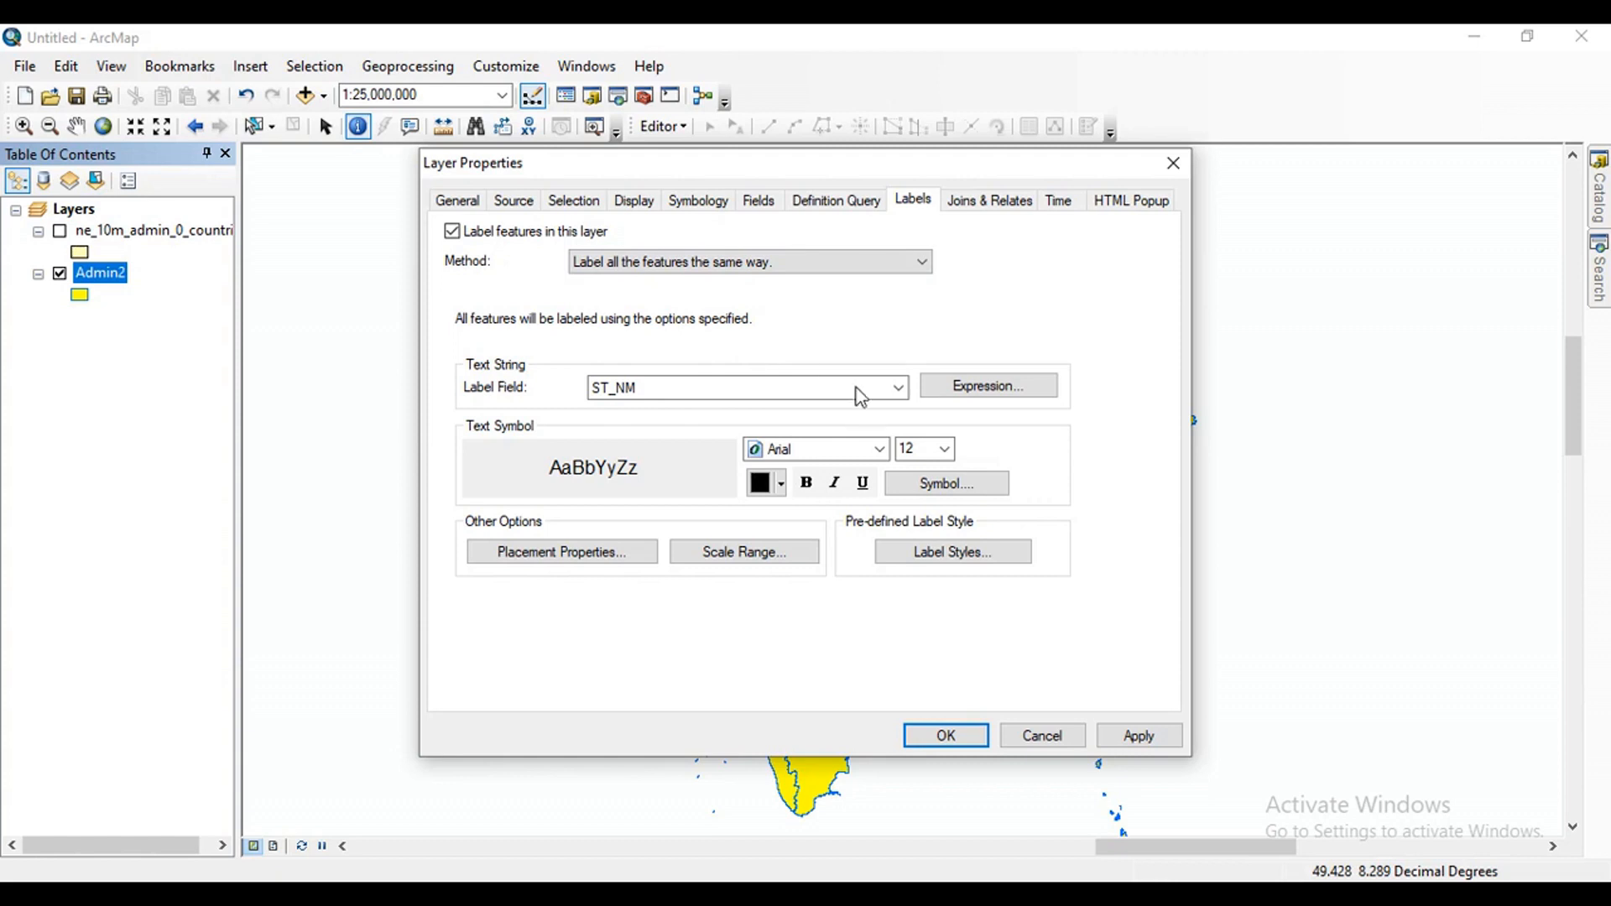
{"action": "left_click", "coordinate": [891, 393]}
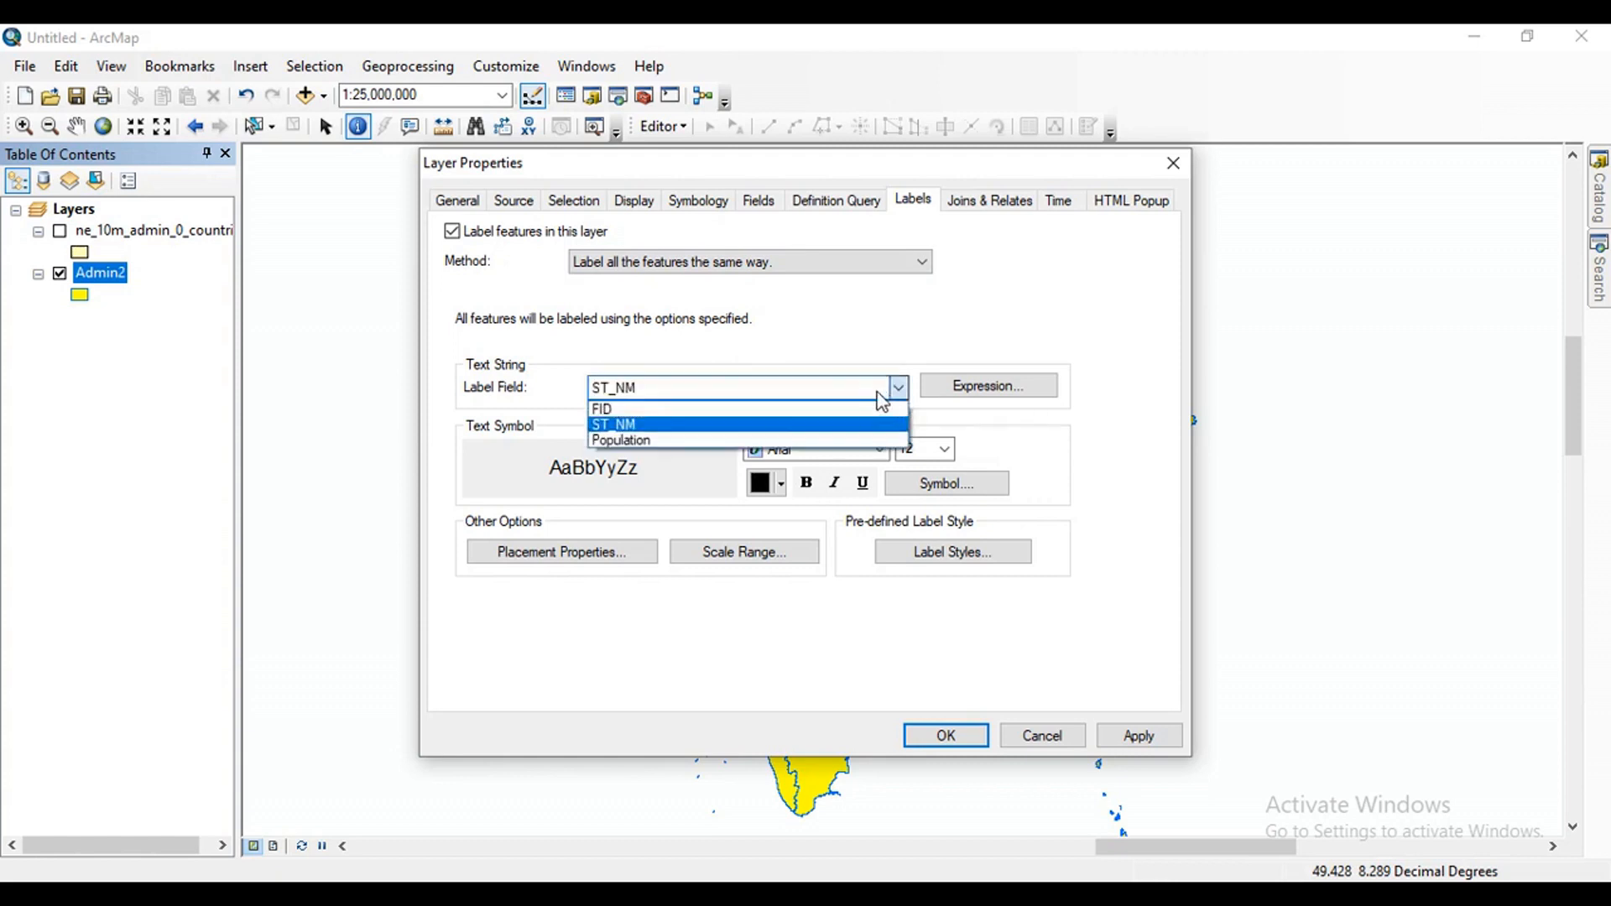
{"action": "left_click", "coordinate": [619, 423]}
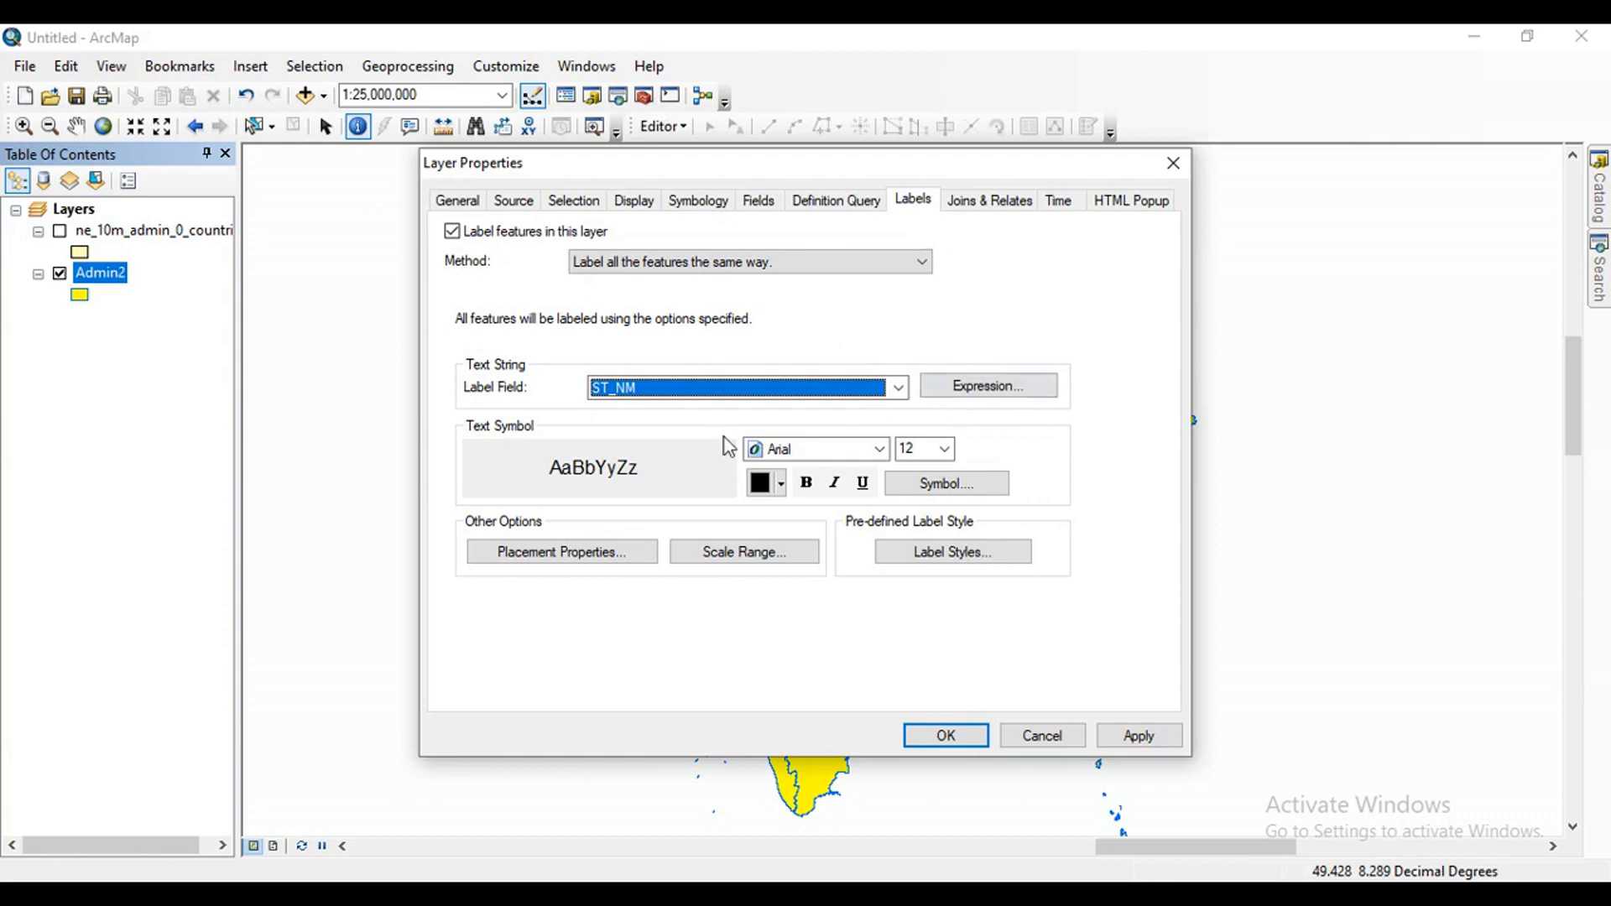
Set the Admin2 label text to the Arial font at size 14.
{"action": "left_click", "coordinate": [868, 454]}
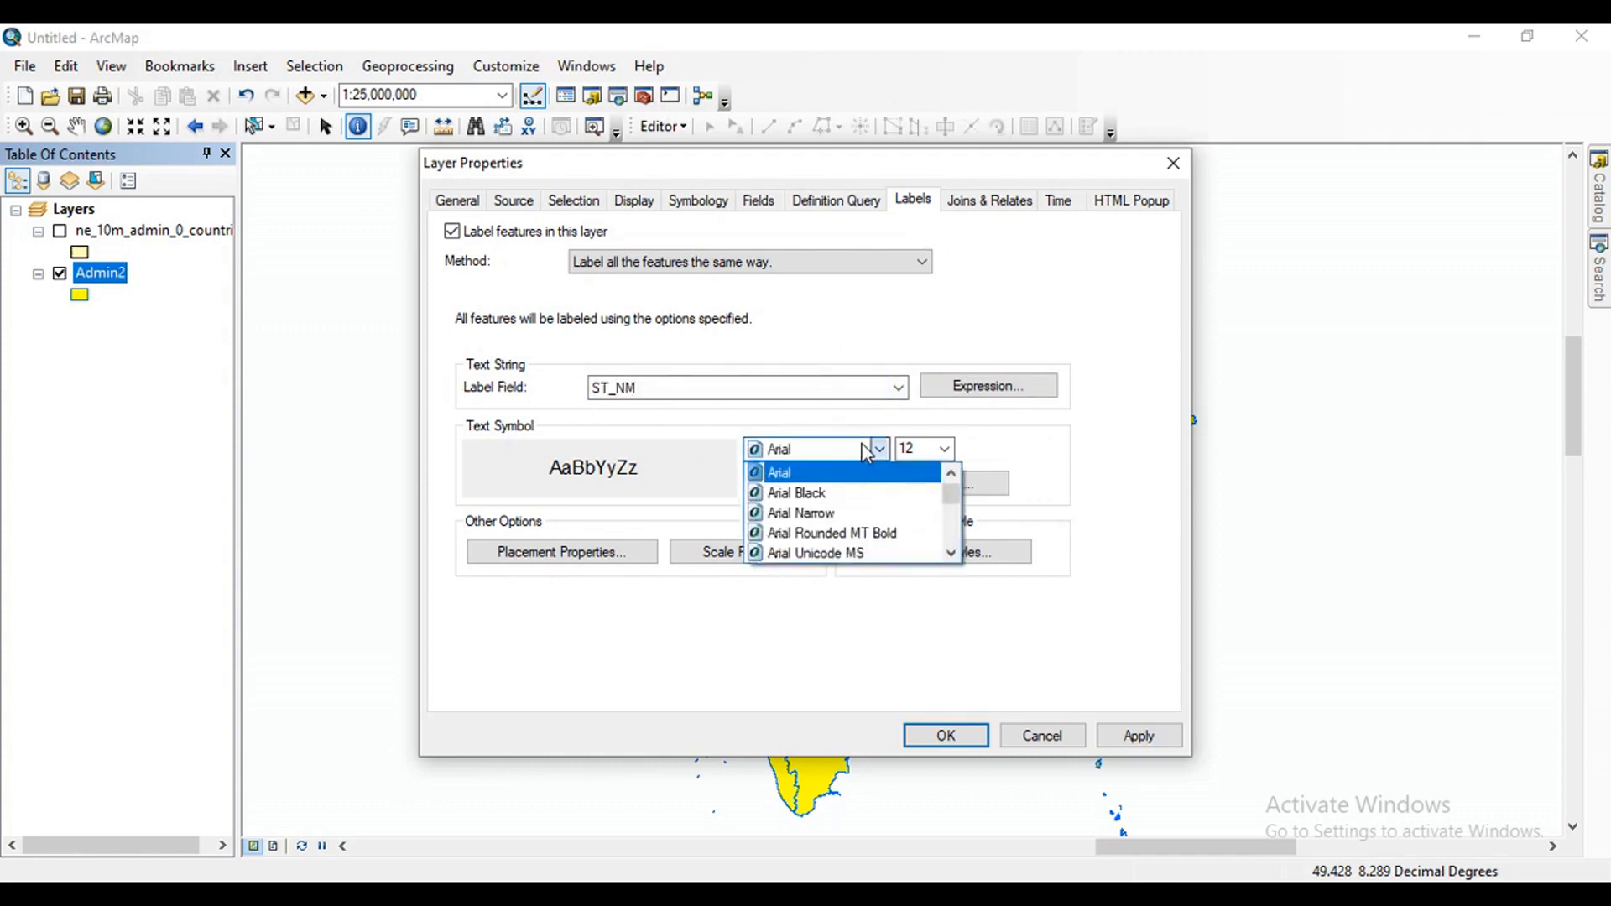
{"action": "left_click", "coordinate": [868, 454]}
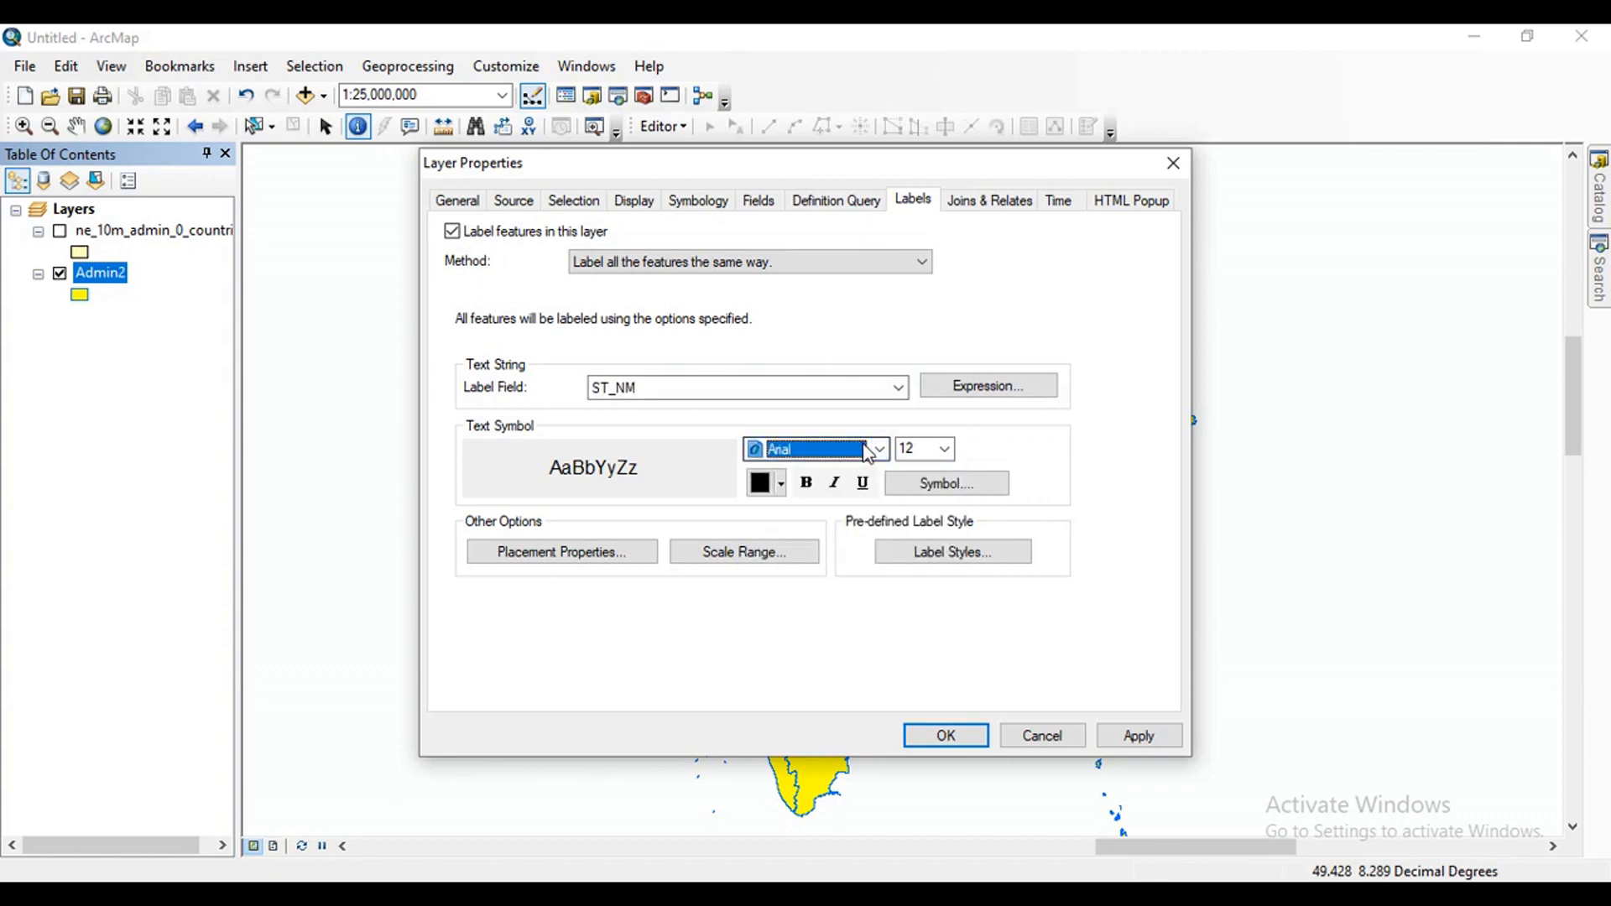
{"action": "left_click", "coordinate": [908, 450]}
{"action": "left_click", "coordinate": [945, 450]}
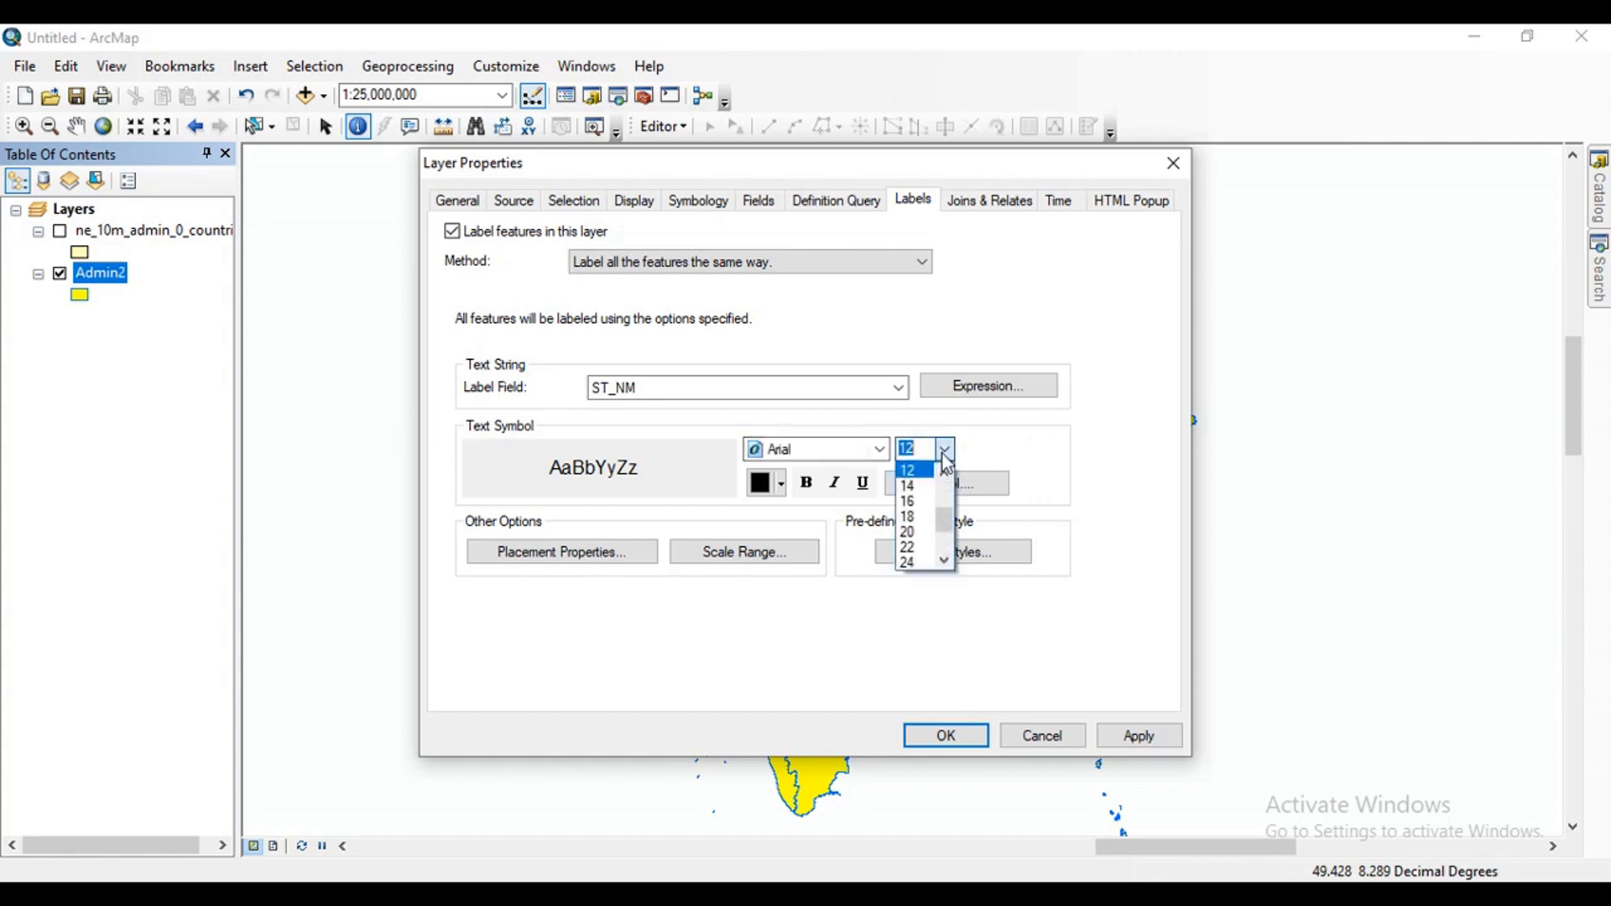
{"action": "left_click", "coordinate": [915, 487]}
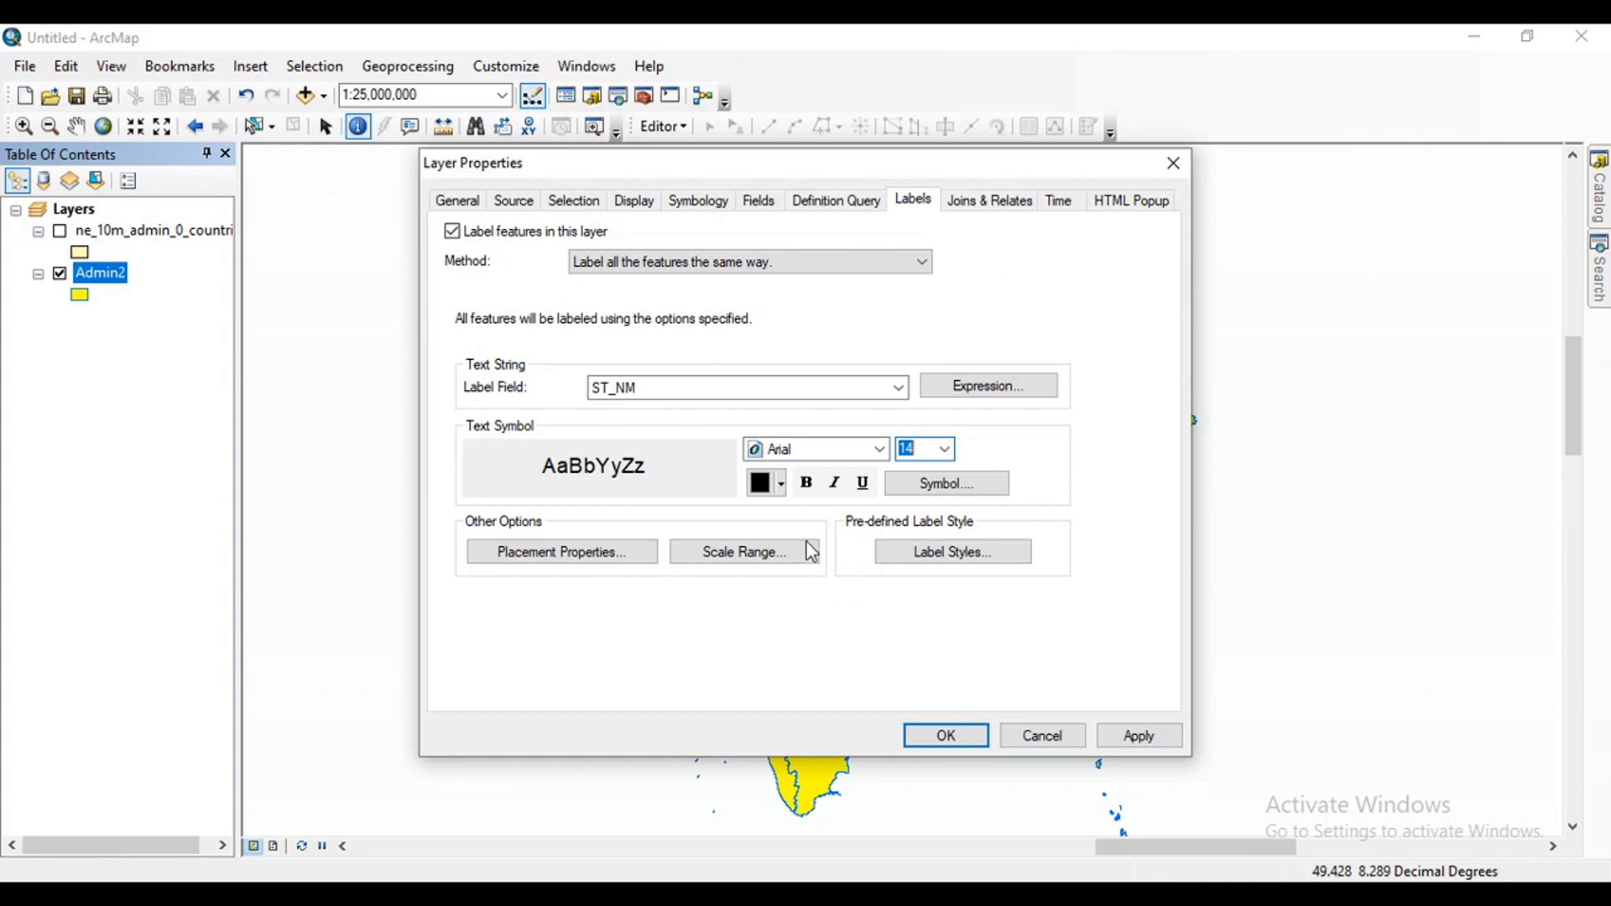
Look through the label text colors and try bold and italic styling on the Admin2 labels.
{"action": "left_click", "coordinate": [783, 490]}
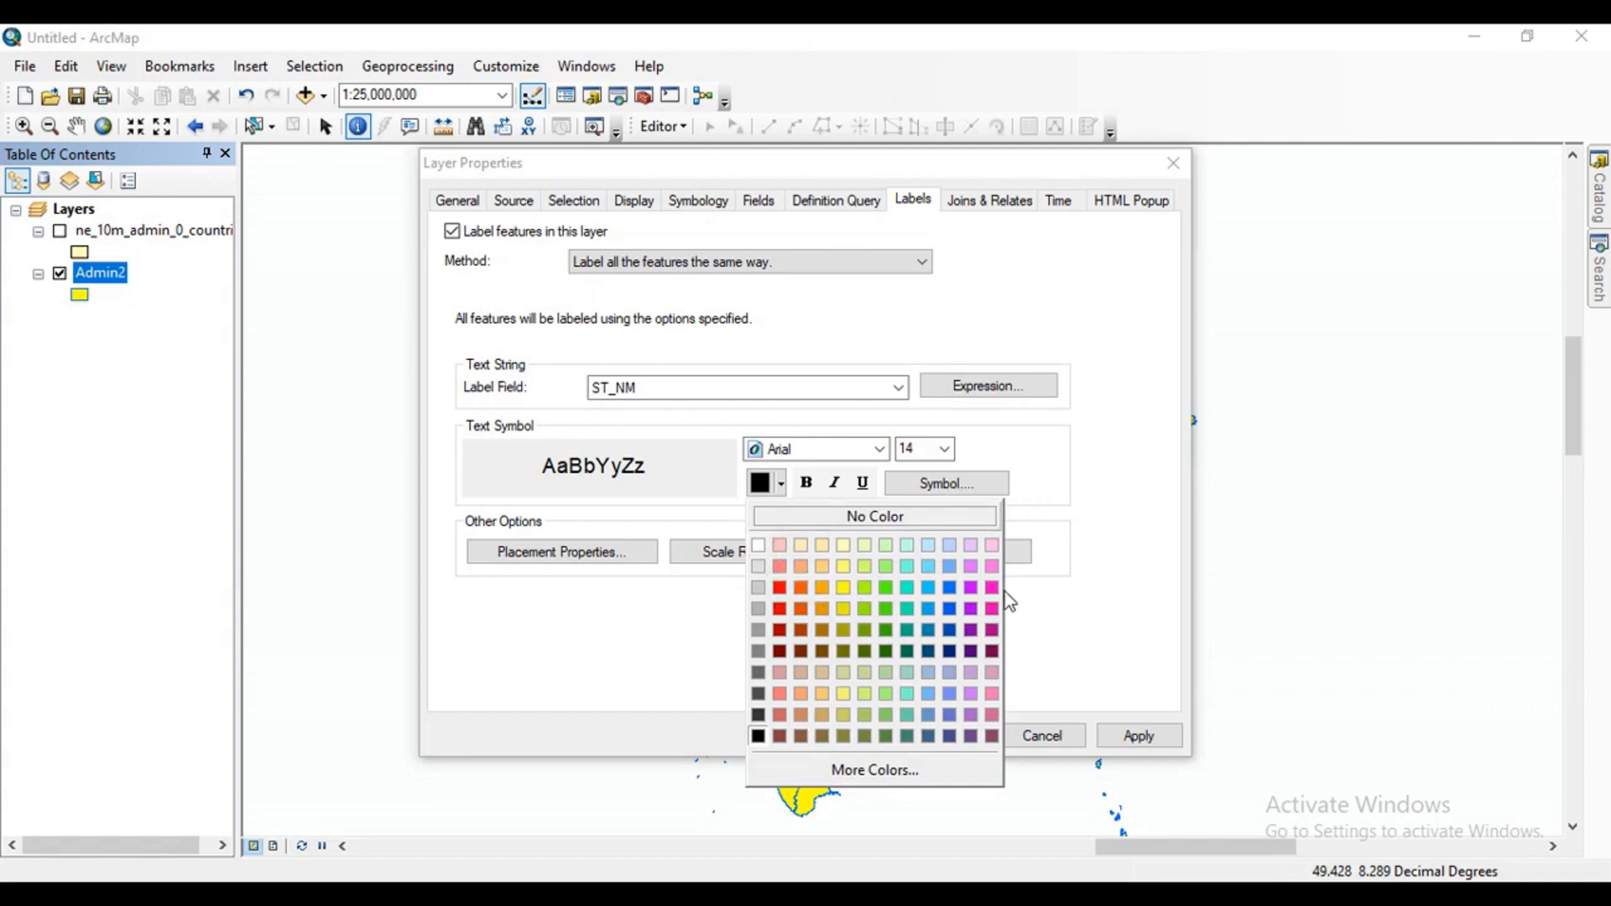
{"action": "left_click", "coordinate": [709, 533]}
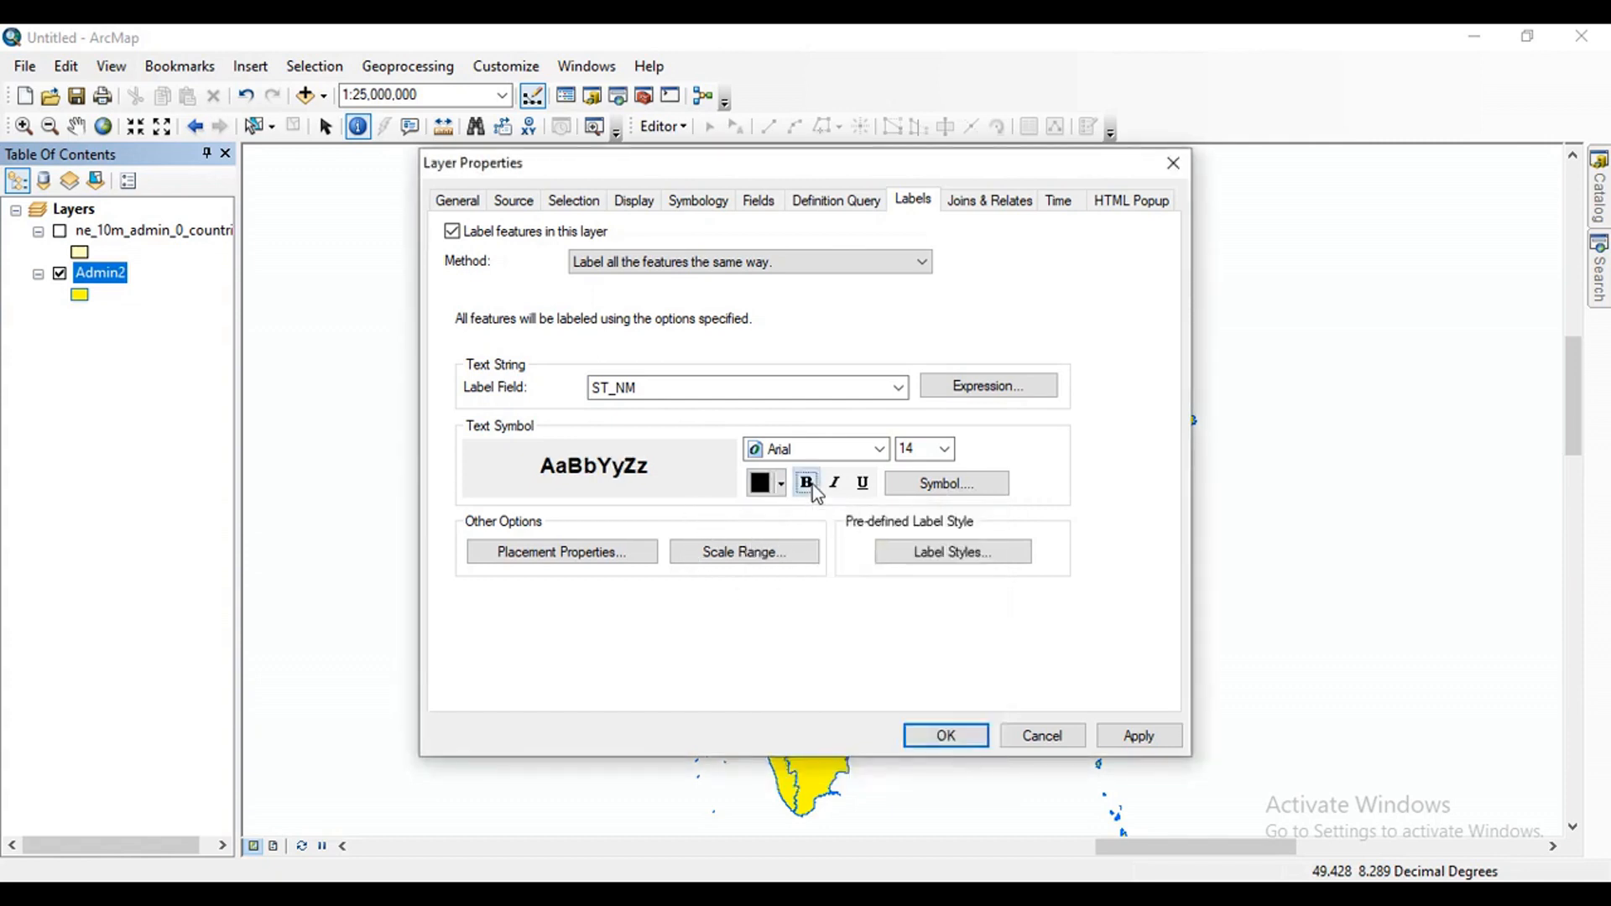
{"action": "left_click", "coordinate": [812, 485]}
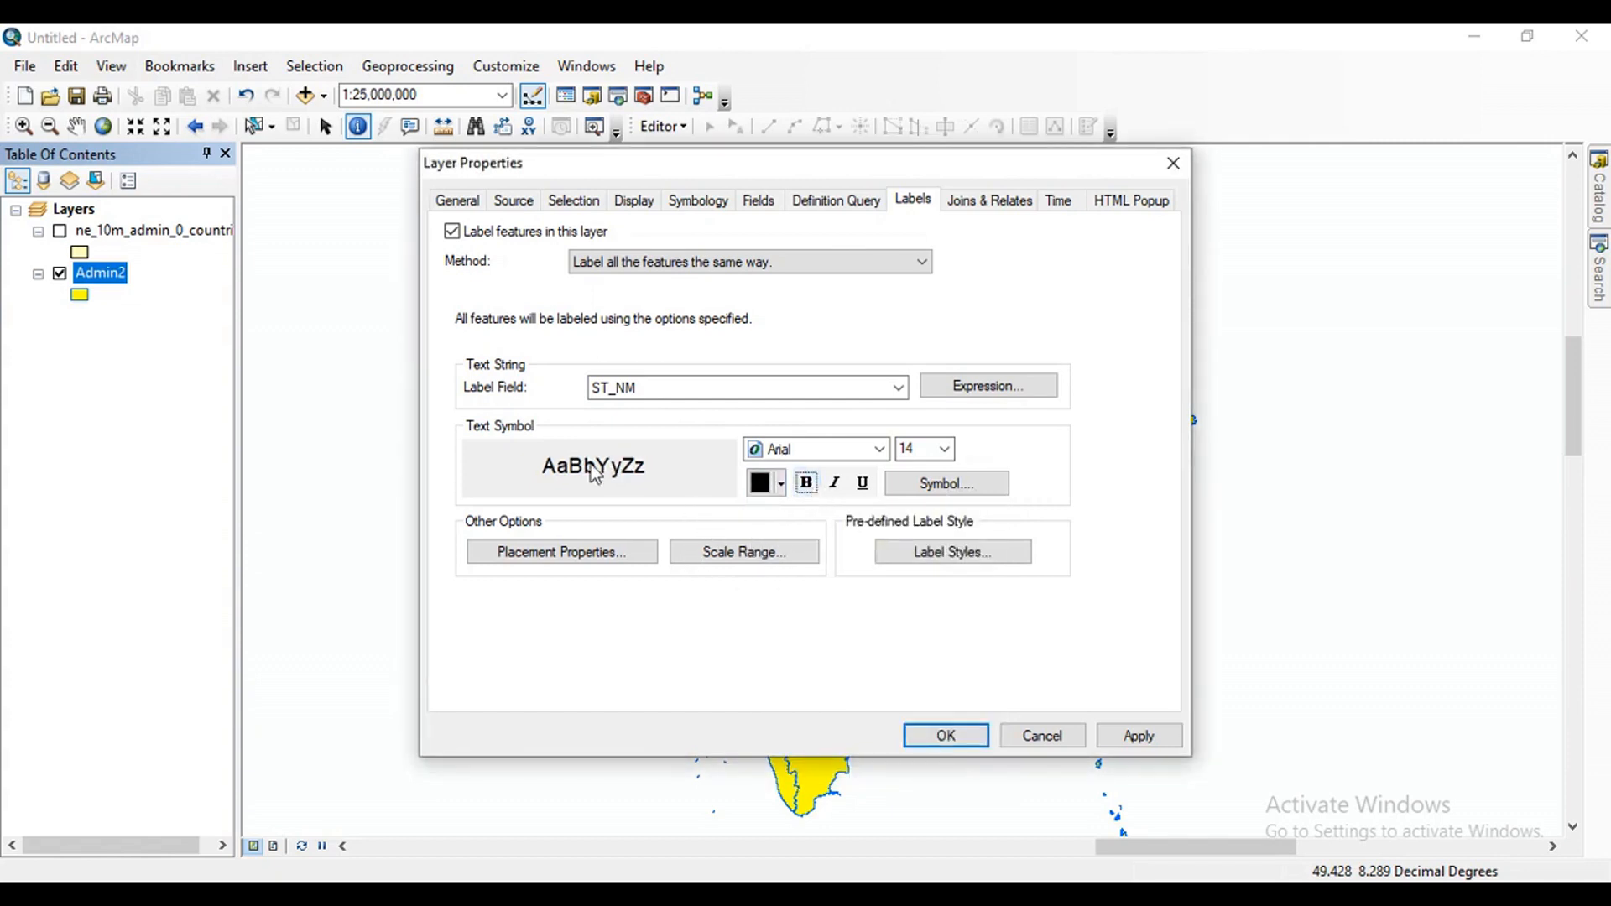
{"action": "left_click", "coordinate": [837, 490]}
Apply the label settings to the Admin2 layer and close its properties.
{"action": "left_click_drag", "start_coordinate": [904, 174], "coordinate": [616, 171]}
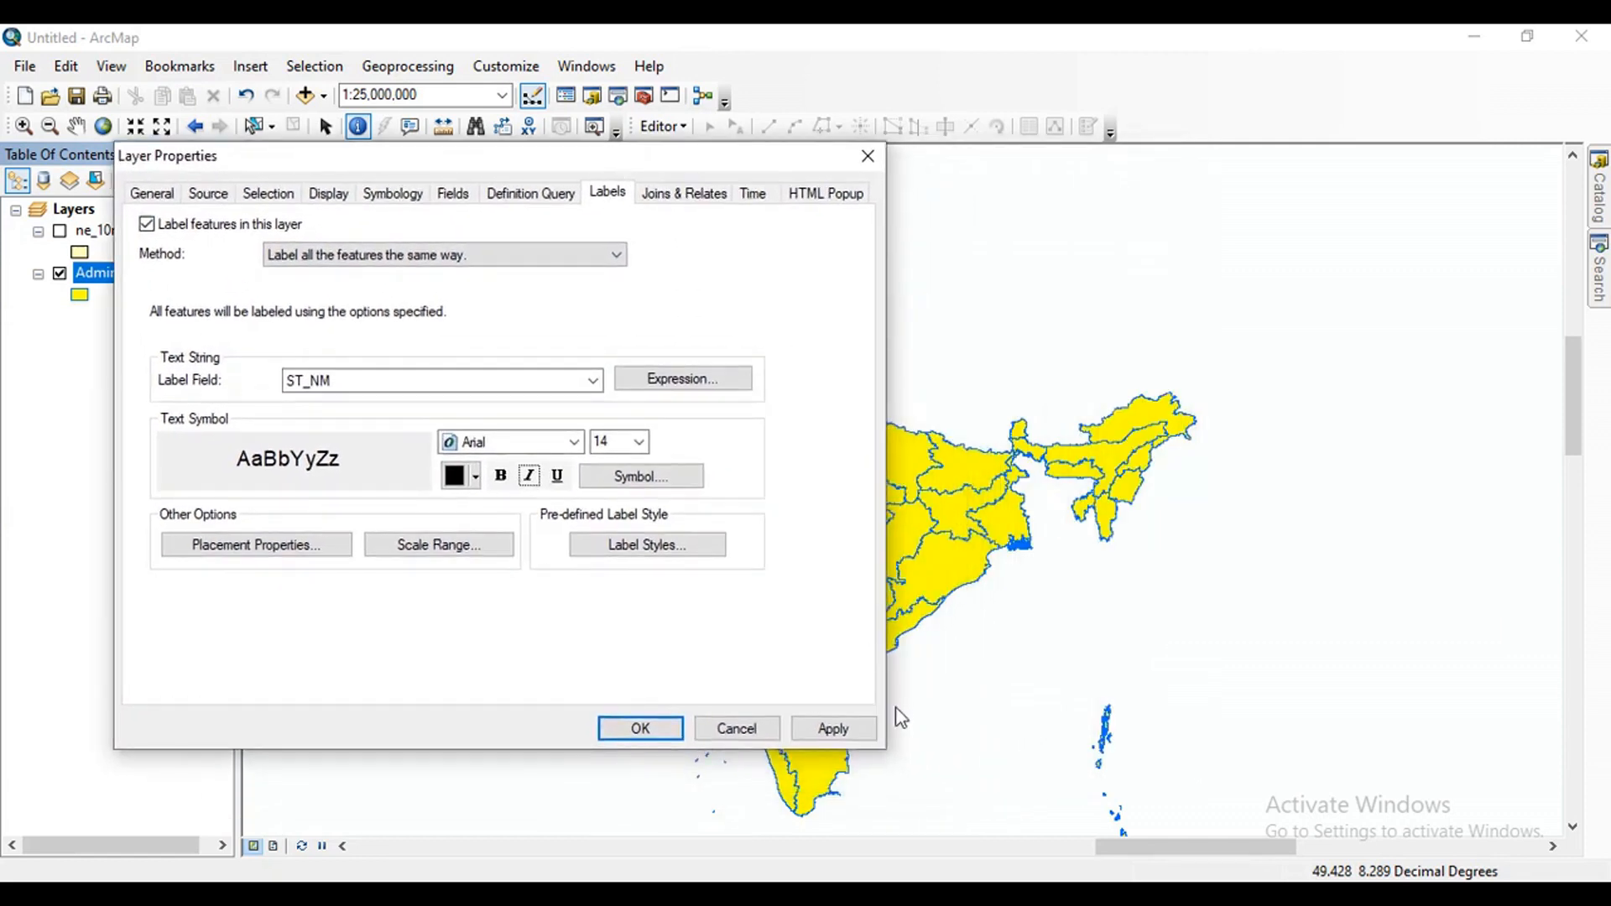
{"action": "left_click", "coordinate": [843, 735]}
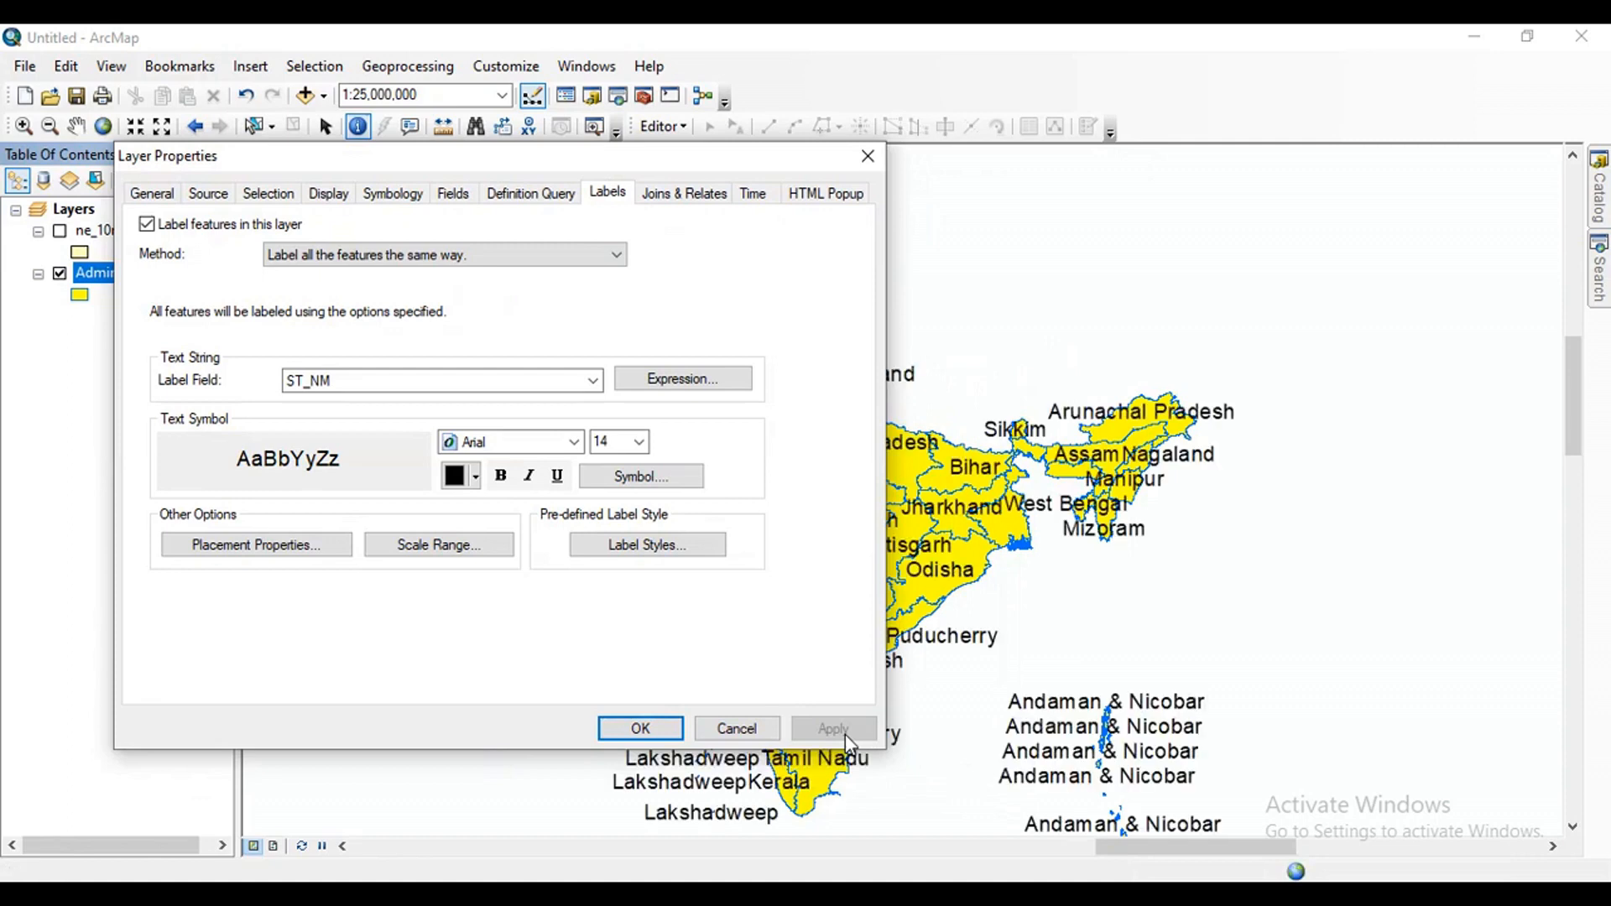
{"action": "left_click", "coordinate": [662, 730]}
{"action": "scroll", "coordinate": [909, 513], "scroll_direction": "up", "scroll_amount": 1}
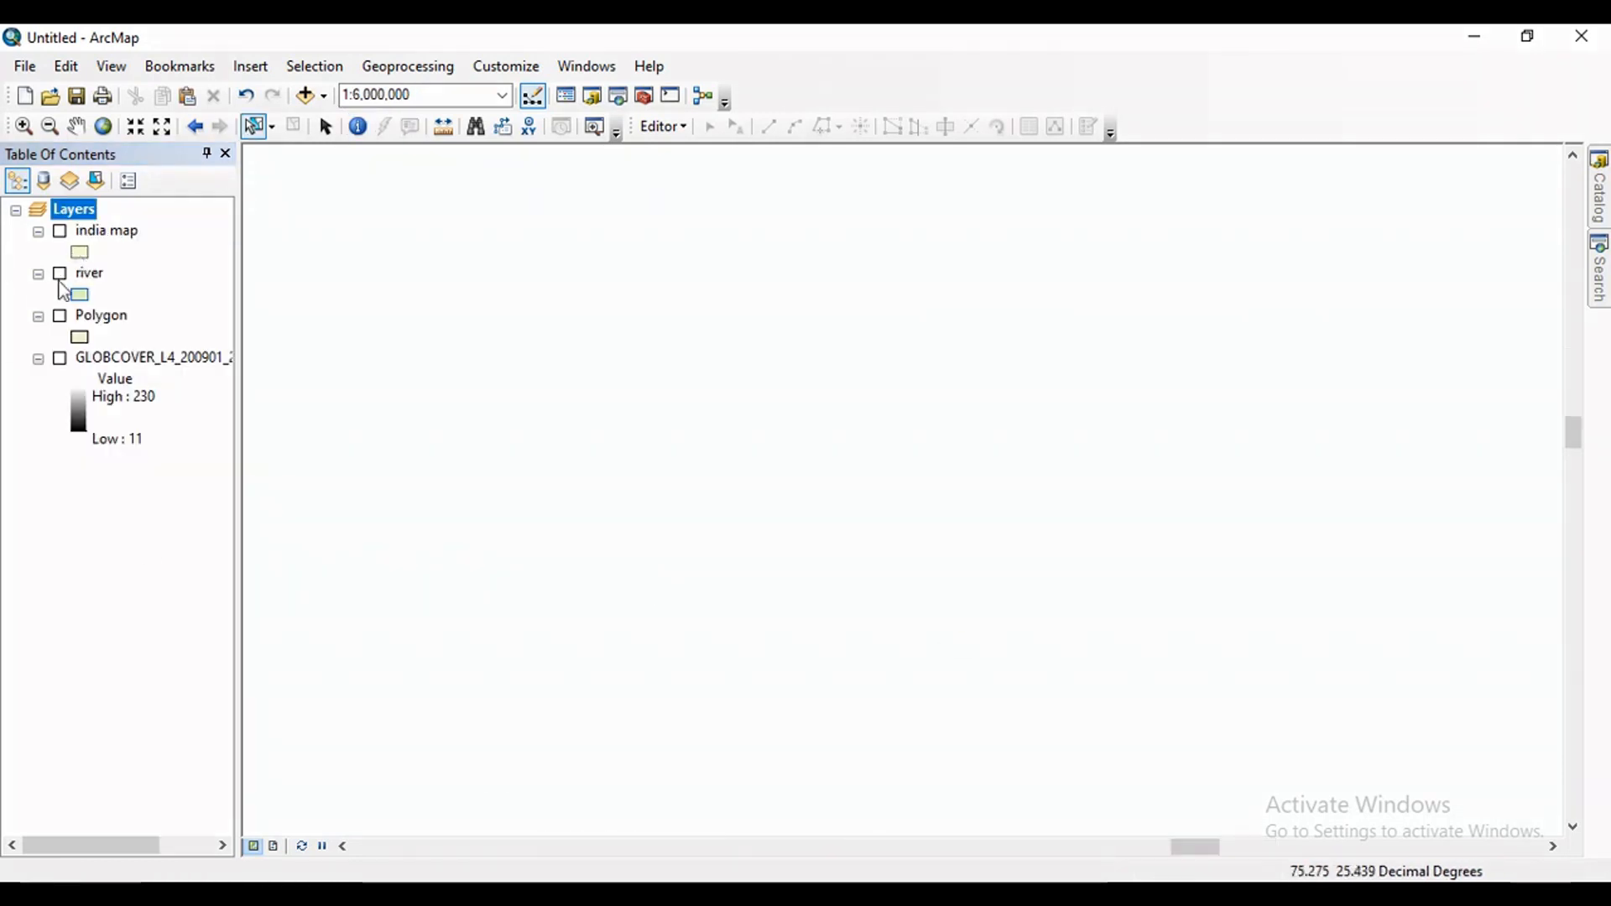
Show the river and Polygon layers together on the map.
{"action": "left_click", "coordinate": [60, 274]}
{"action": "left_click", "coordinate": [60, 315]}
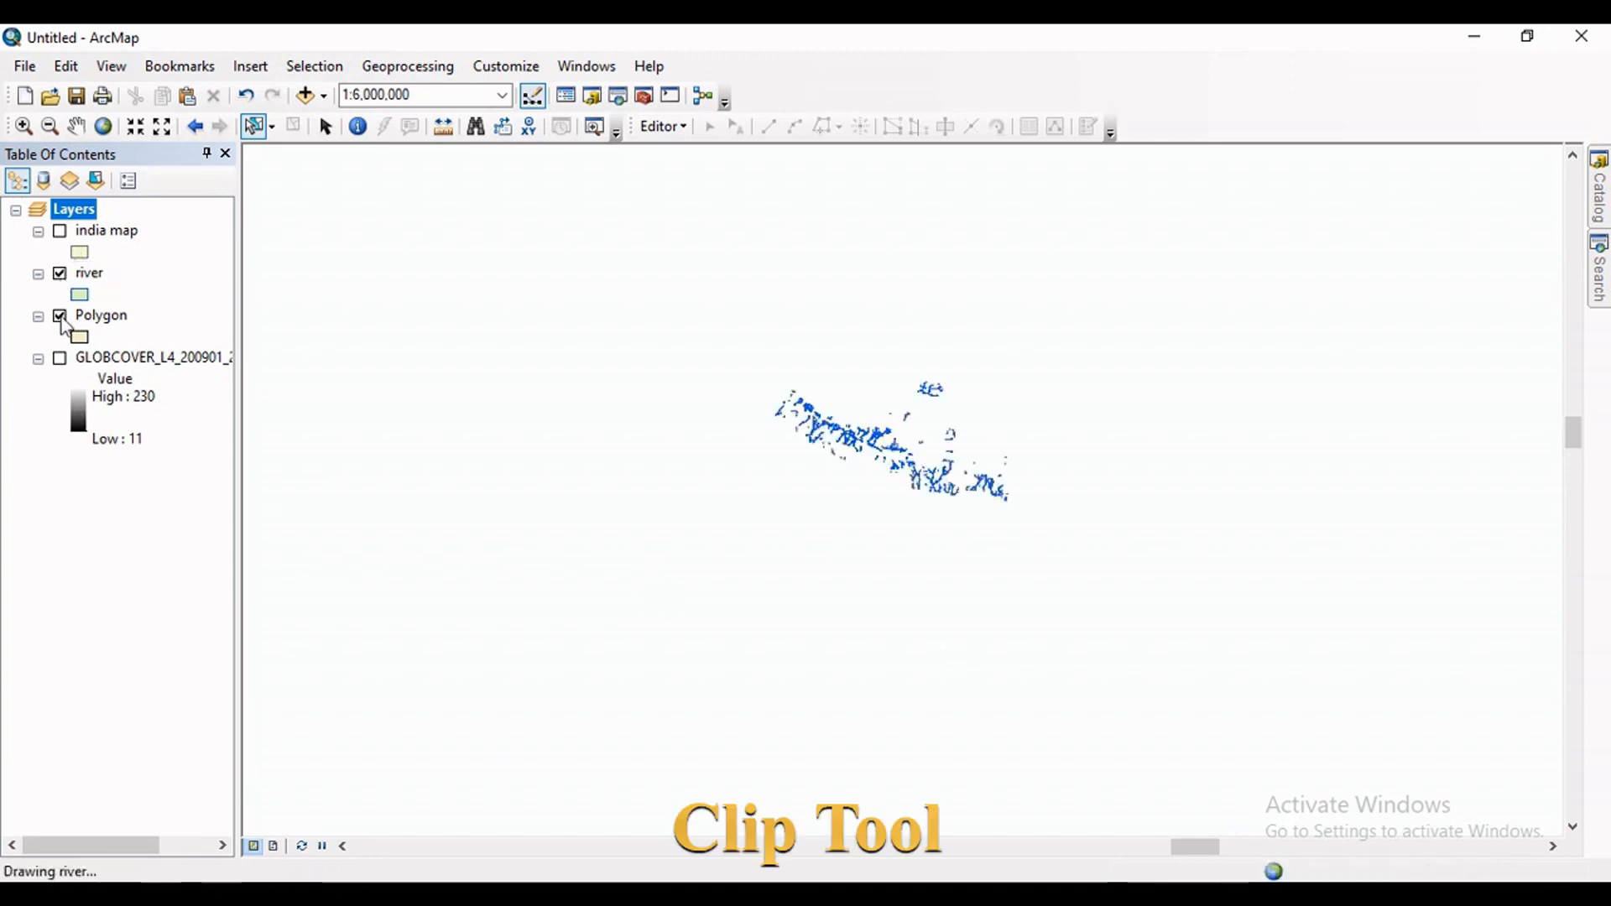
{"action": "scroll", "coordinate": [877, 428], "scroll_direction": "up", "scroll_amount": 2}
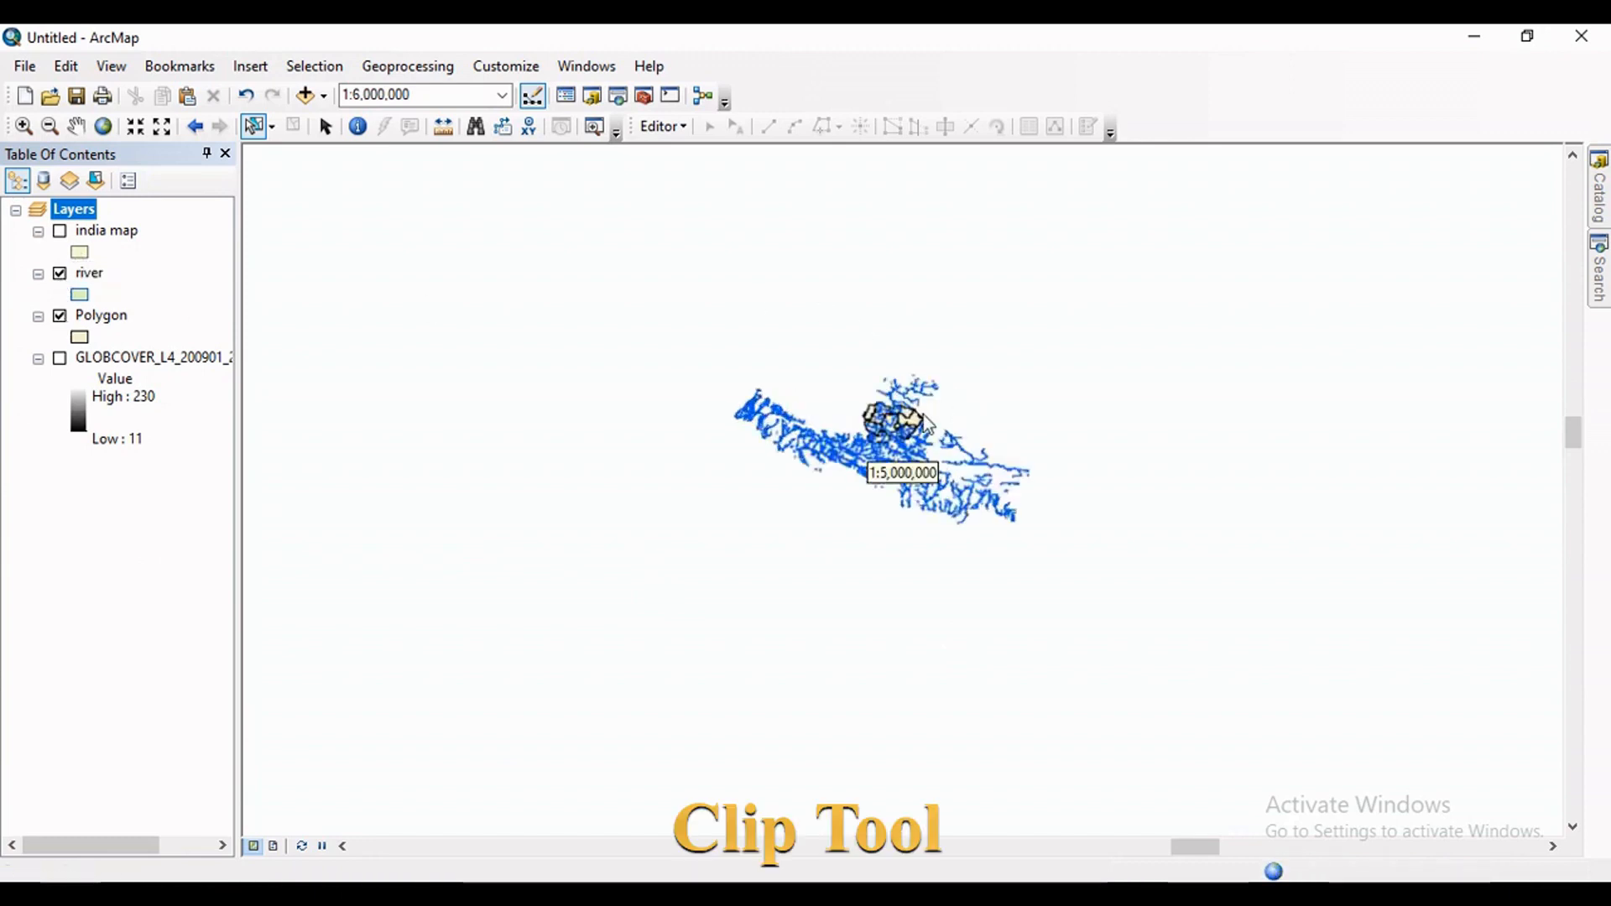
Open the Clip tool from the Extract toolset of the Analysis Tools.
{"action": "scroll", "coordinate": [877, 423], "scroll_direction": "up", "scroll_amount": 1}
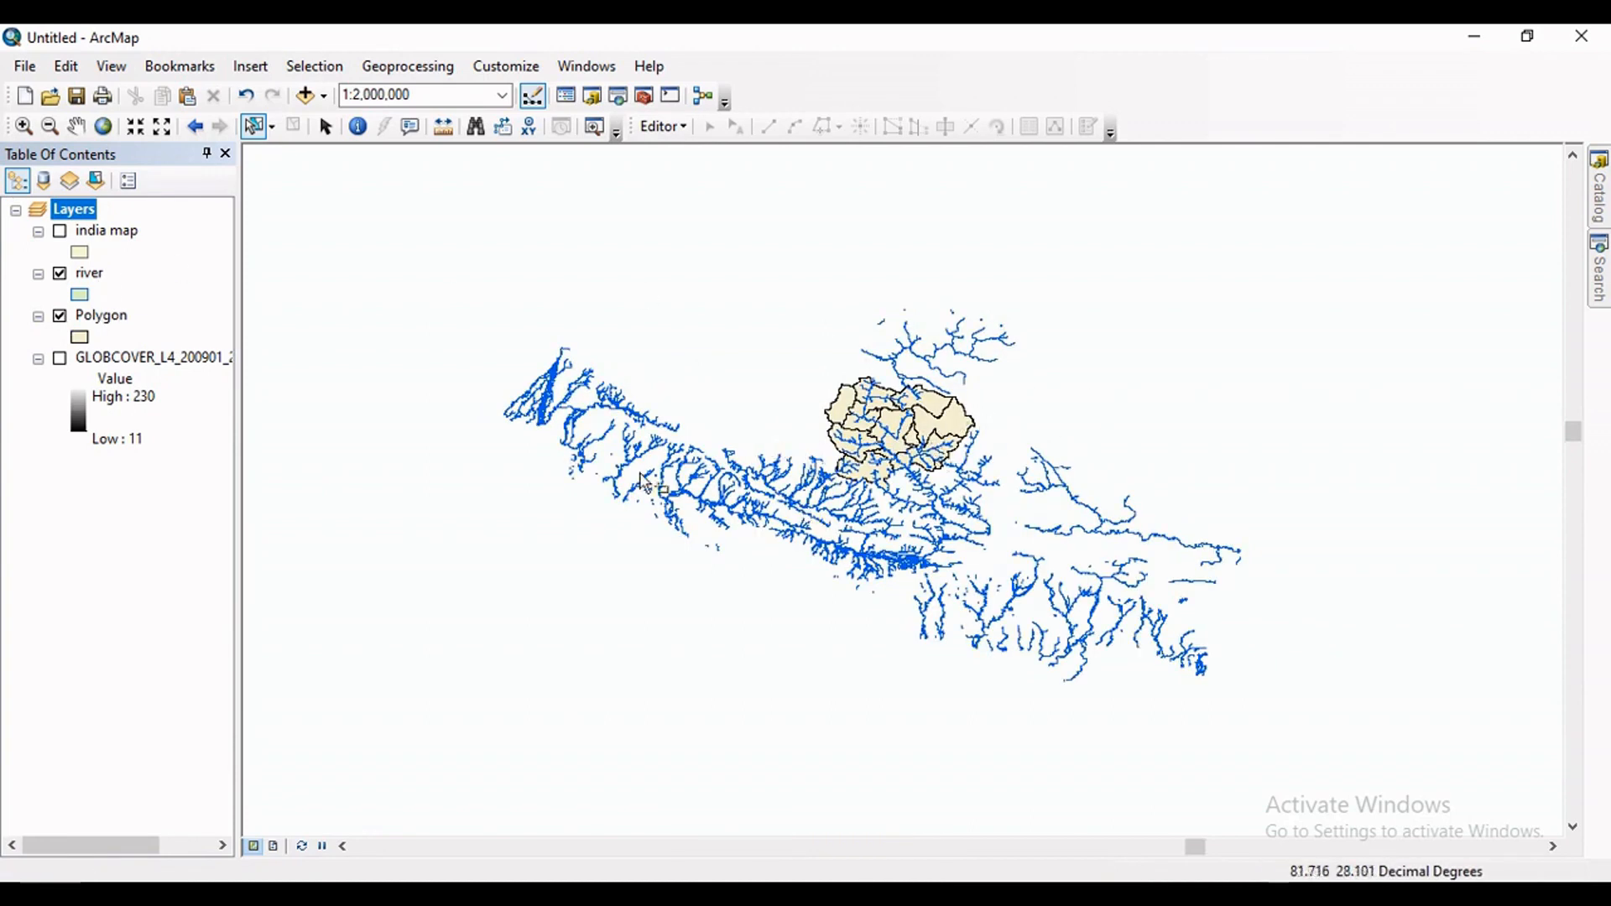
{"action": "scroll", "coordinate": [764, 474], "scroll_direction": "up", "scroll_amount": 1}
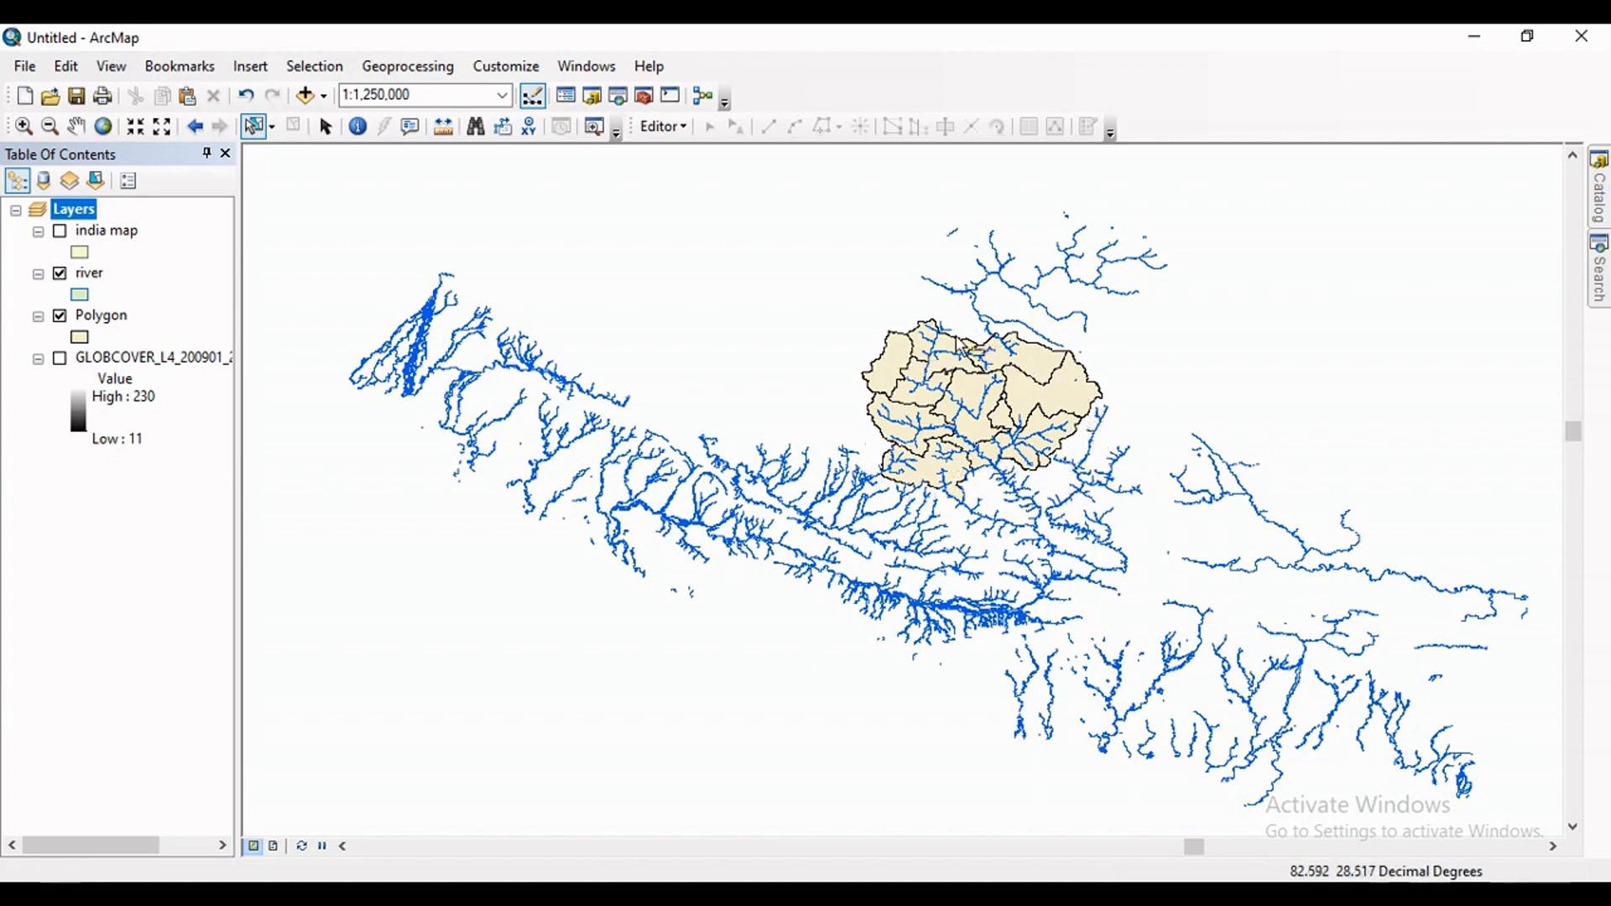
{"action": "scroll", "coordinate": [1040, 419], "scroll_direction": "up", "scroll_amount": 2}
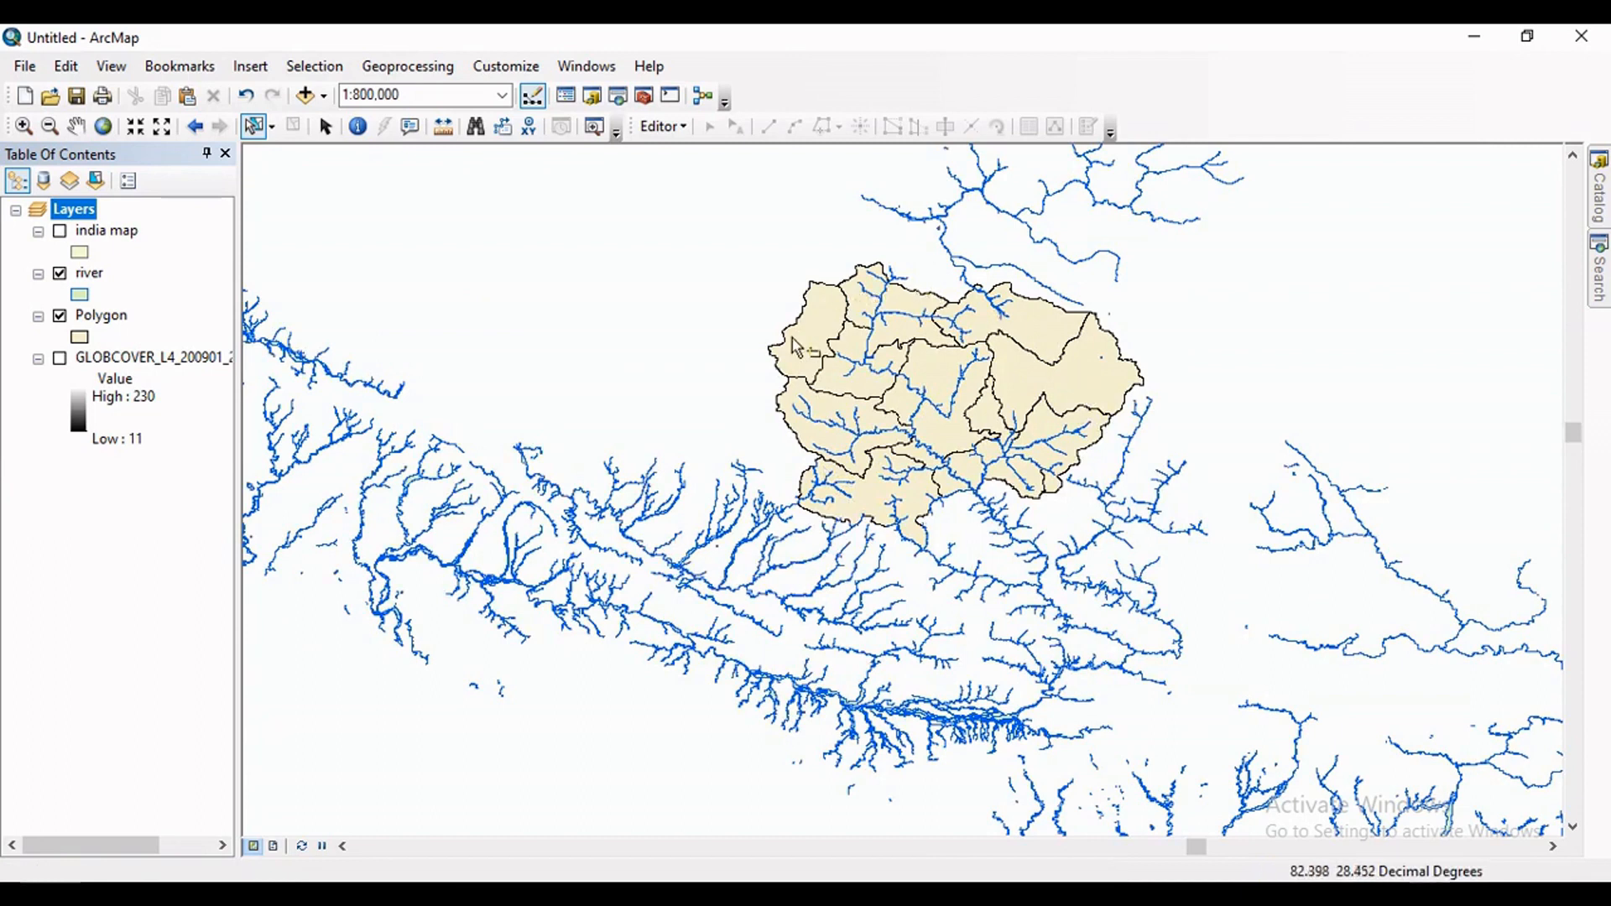
{"action": "scroll", "coordinate": [1011, 428], "scroll_direction": "down", "scroll_amount": 2}
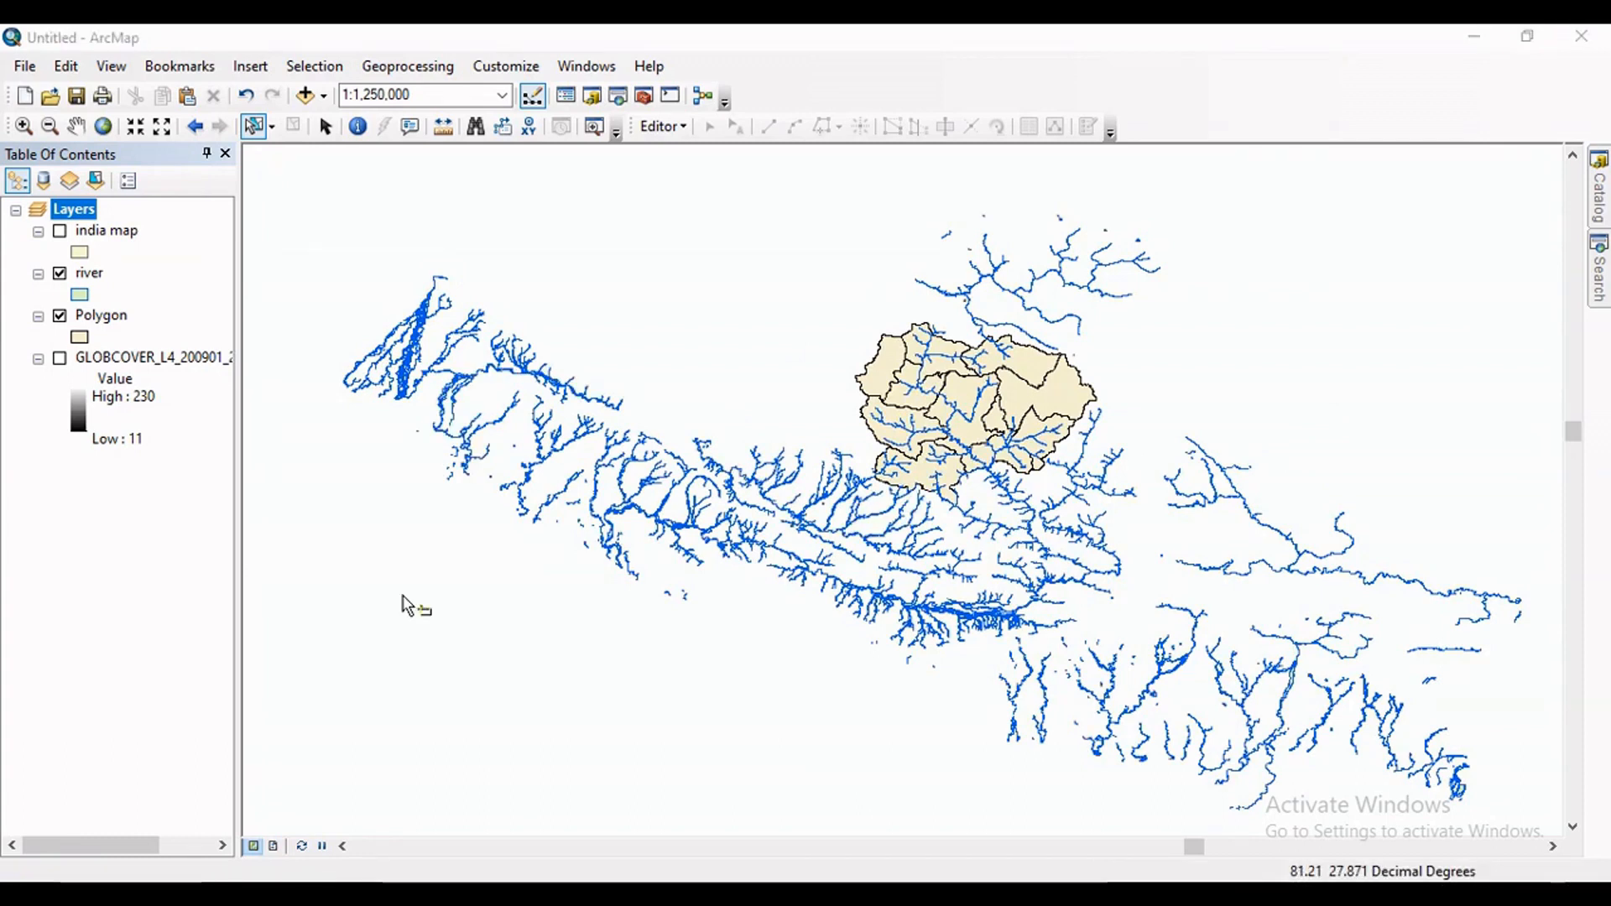
{"action": "left_click", "coordinate": [644, 99]}
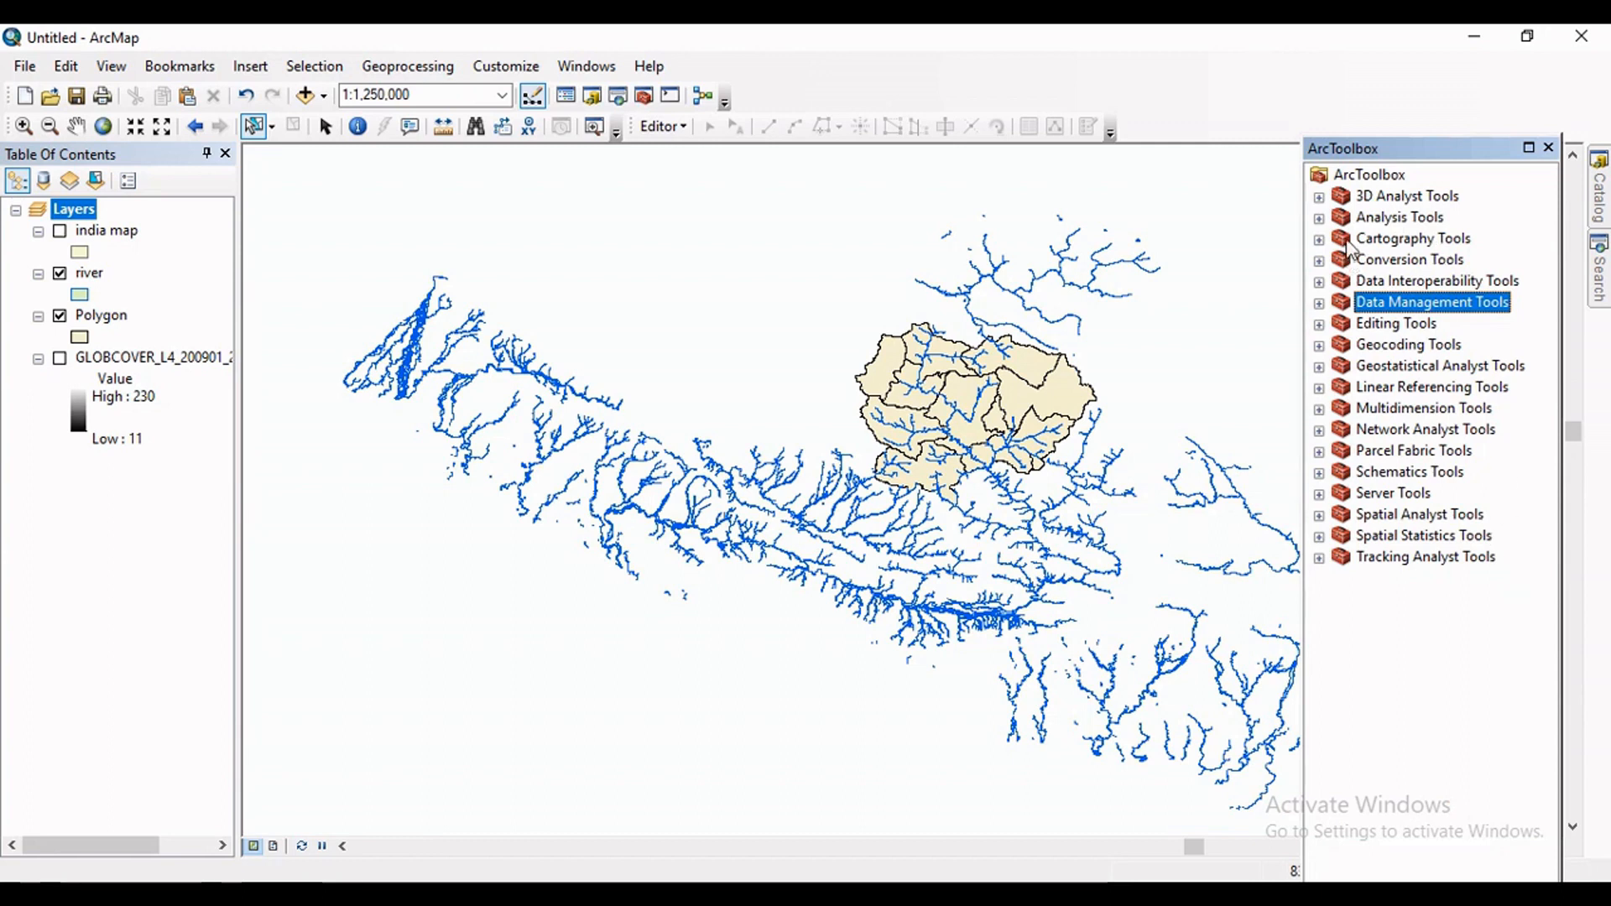
{"action": "left_click", "coordinate": [1319, 219]}
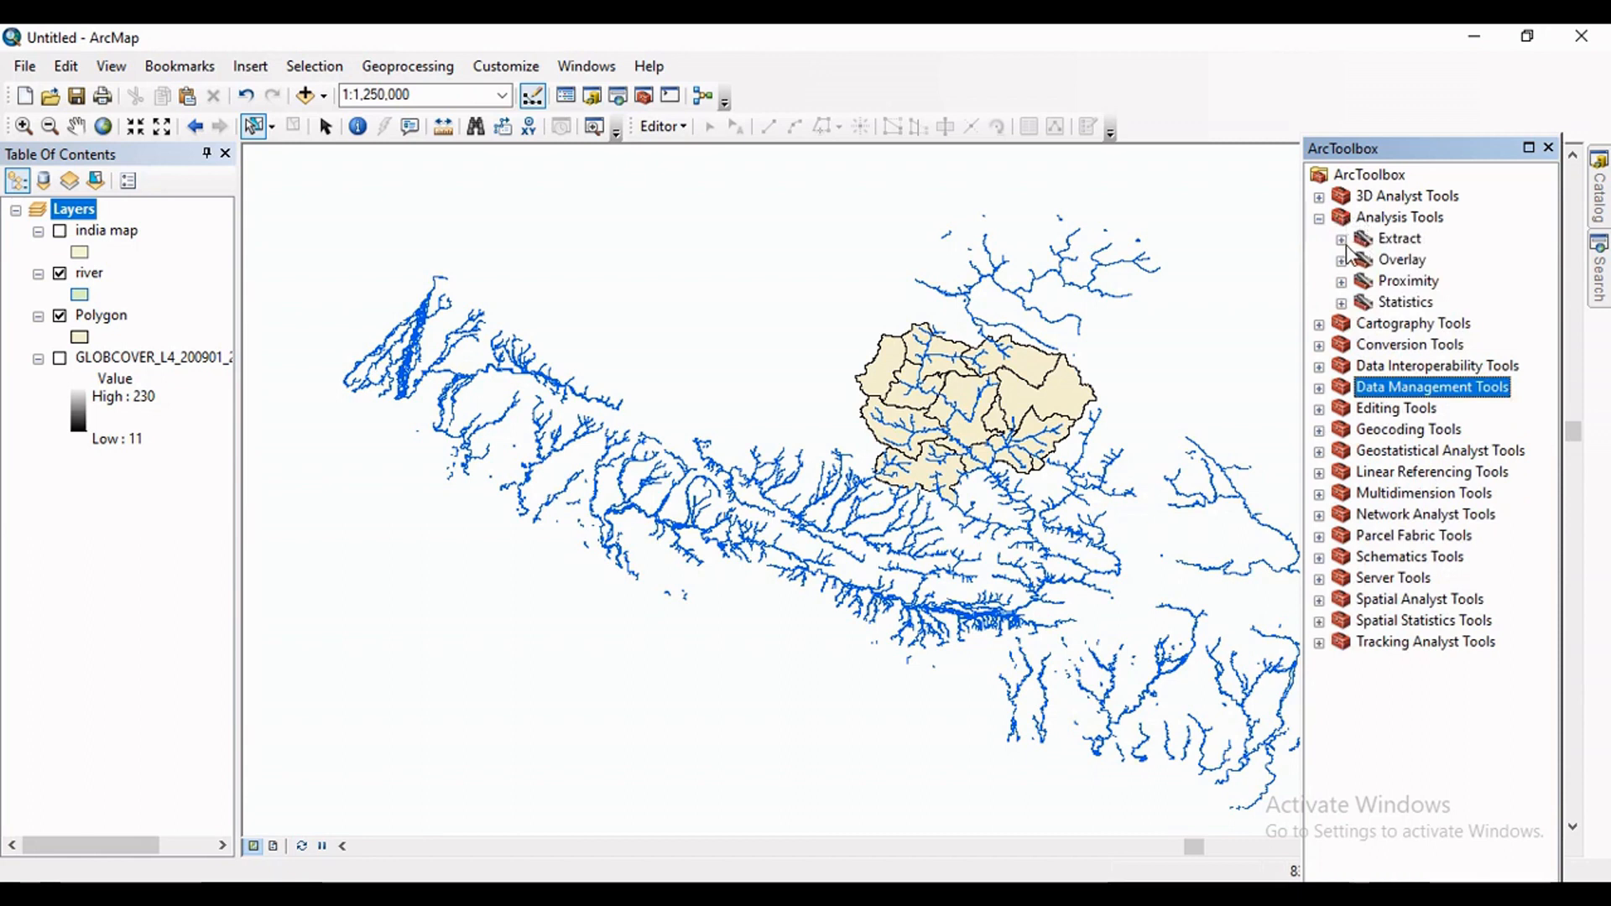
{"action": "left_click", "coordinate": [1341, 241]}
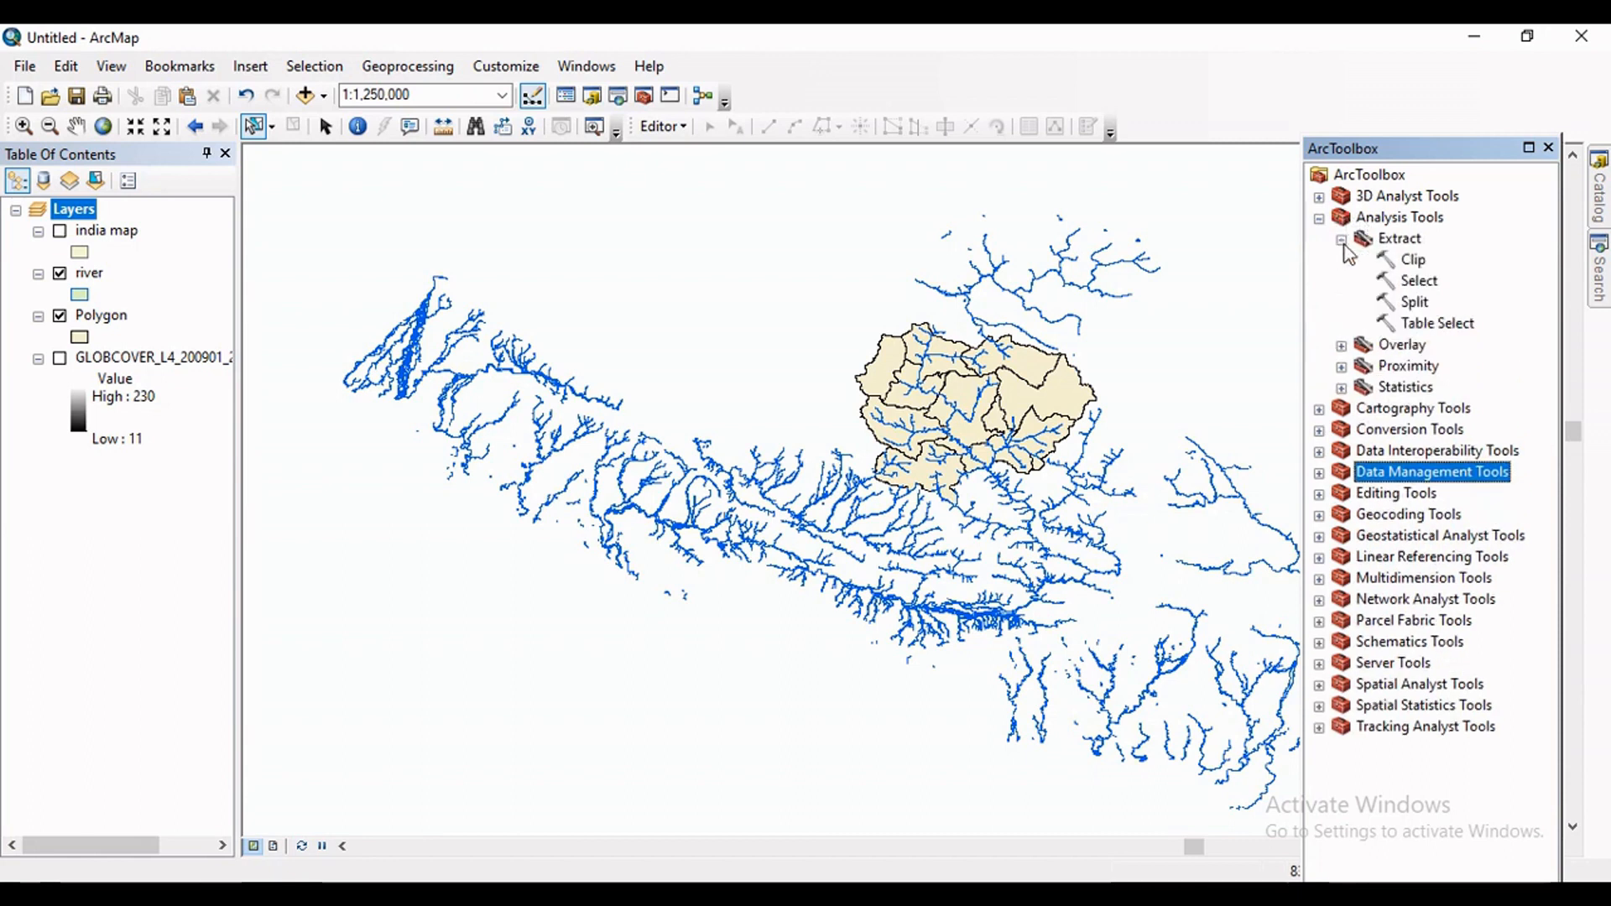
{"action": "double_click", "coordinate": [1415, 262]}
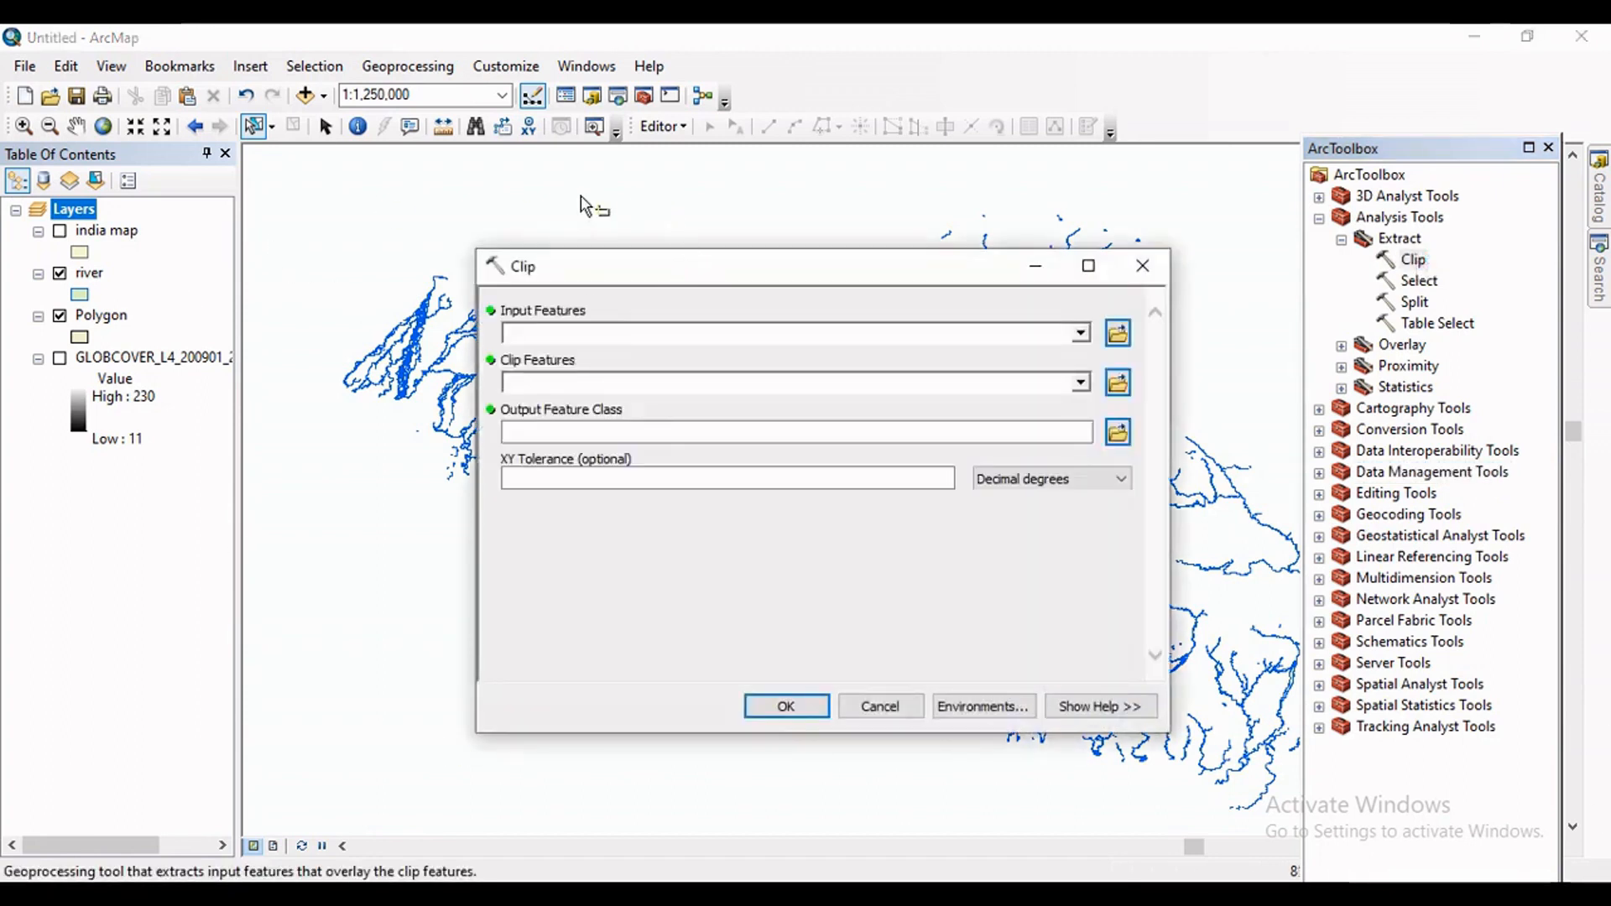
Clip the river layer using Polygon as the clip features with the default output feature class, and close ArcToolbox.
{"action": "left_click_drag", "start_coordinate": [903, 288], "coordinate": [1151, 493]}
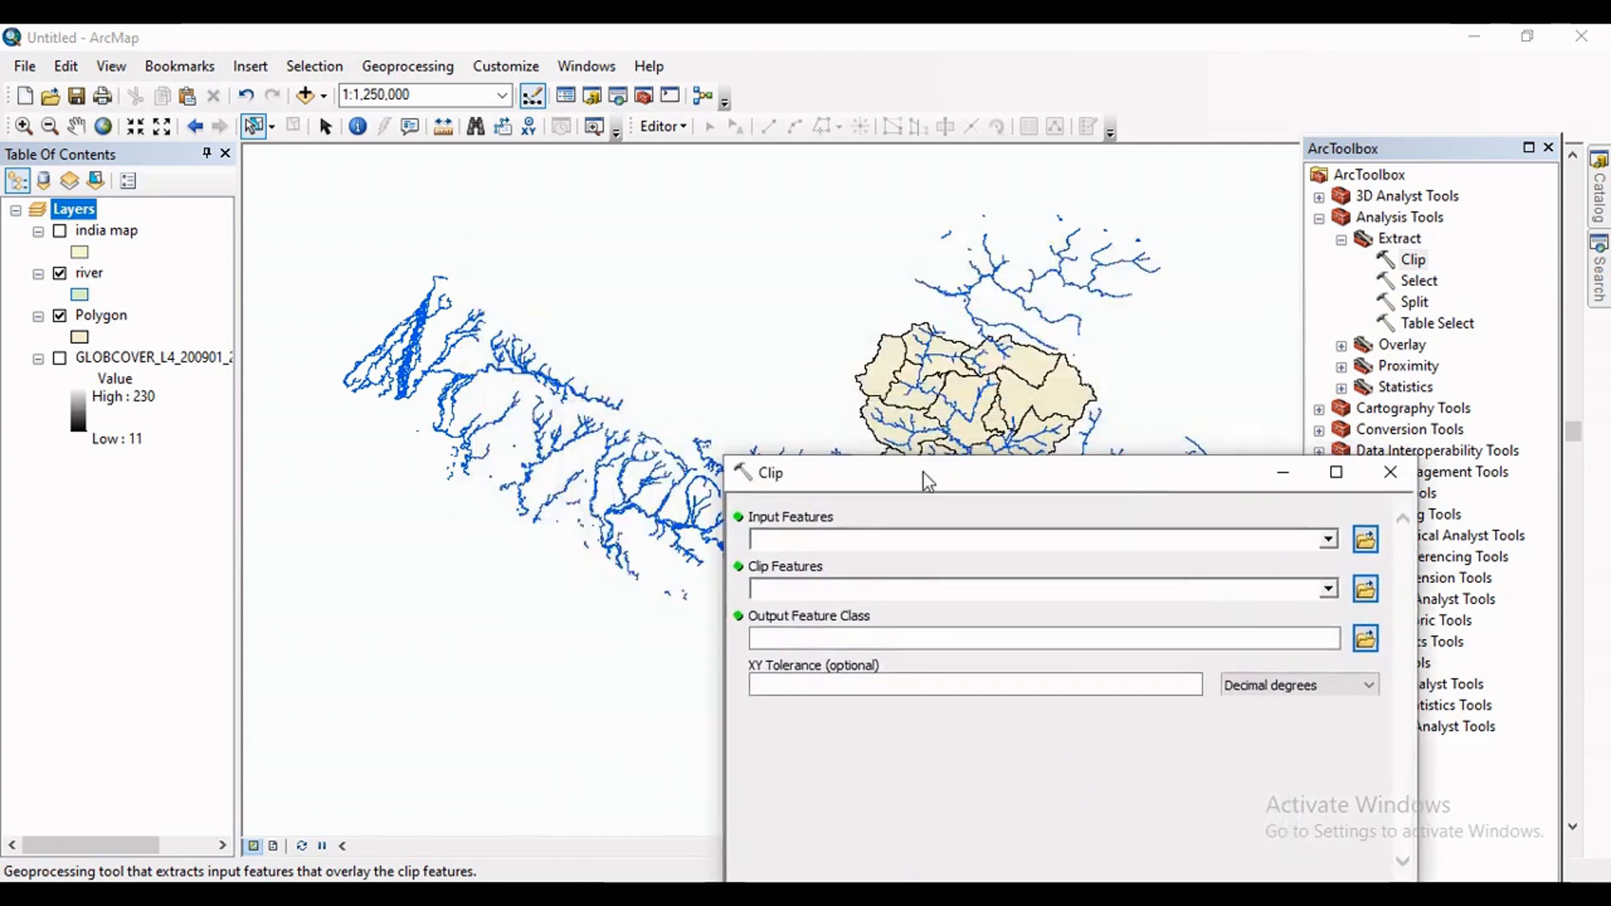
{"action": "left_click", "coordinate": [1329, 541]}
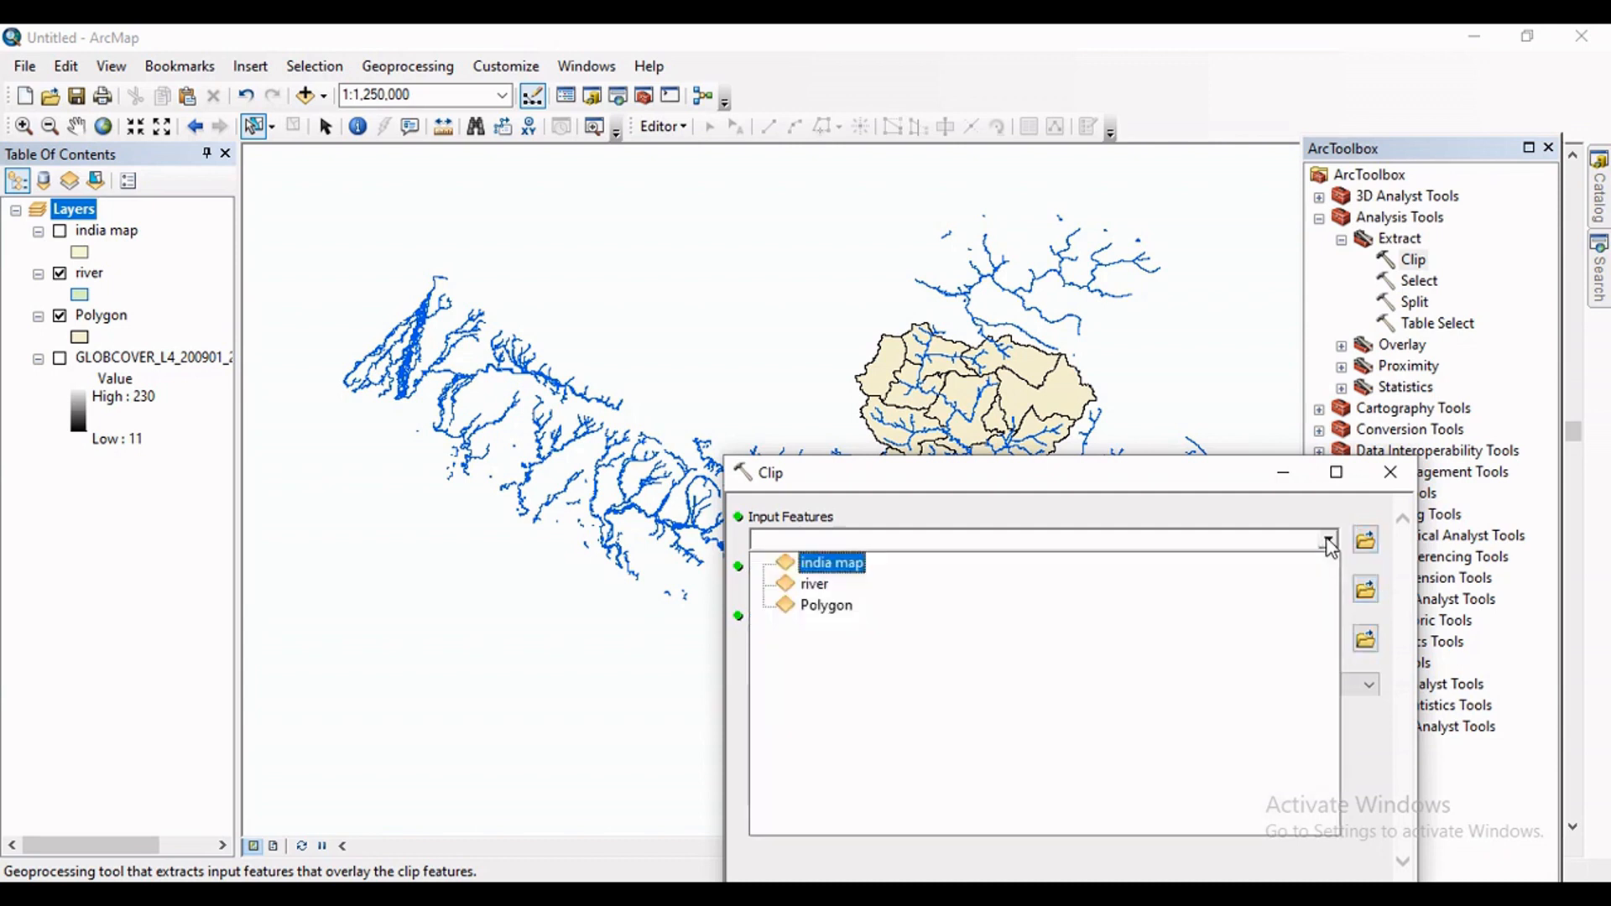
{"action": "left_click", "coordinate": [811, 583]}
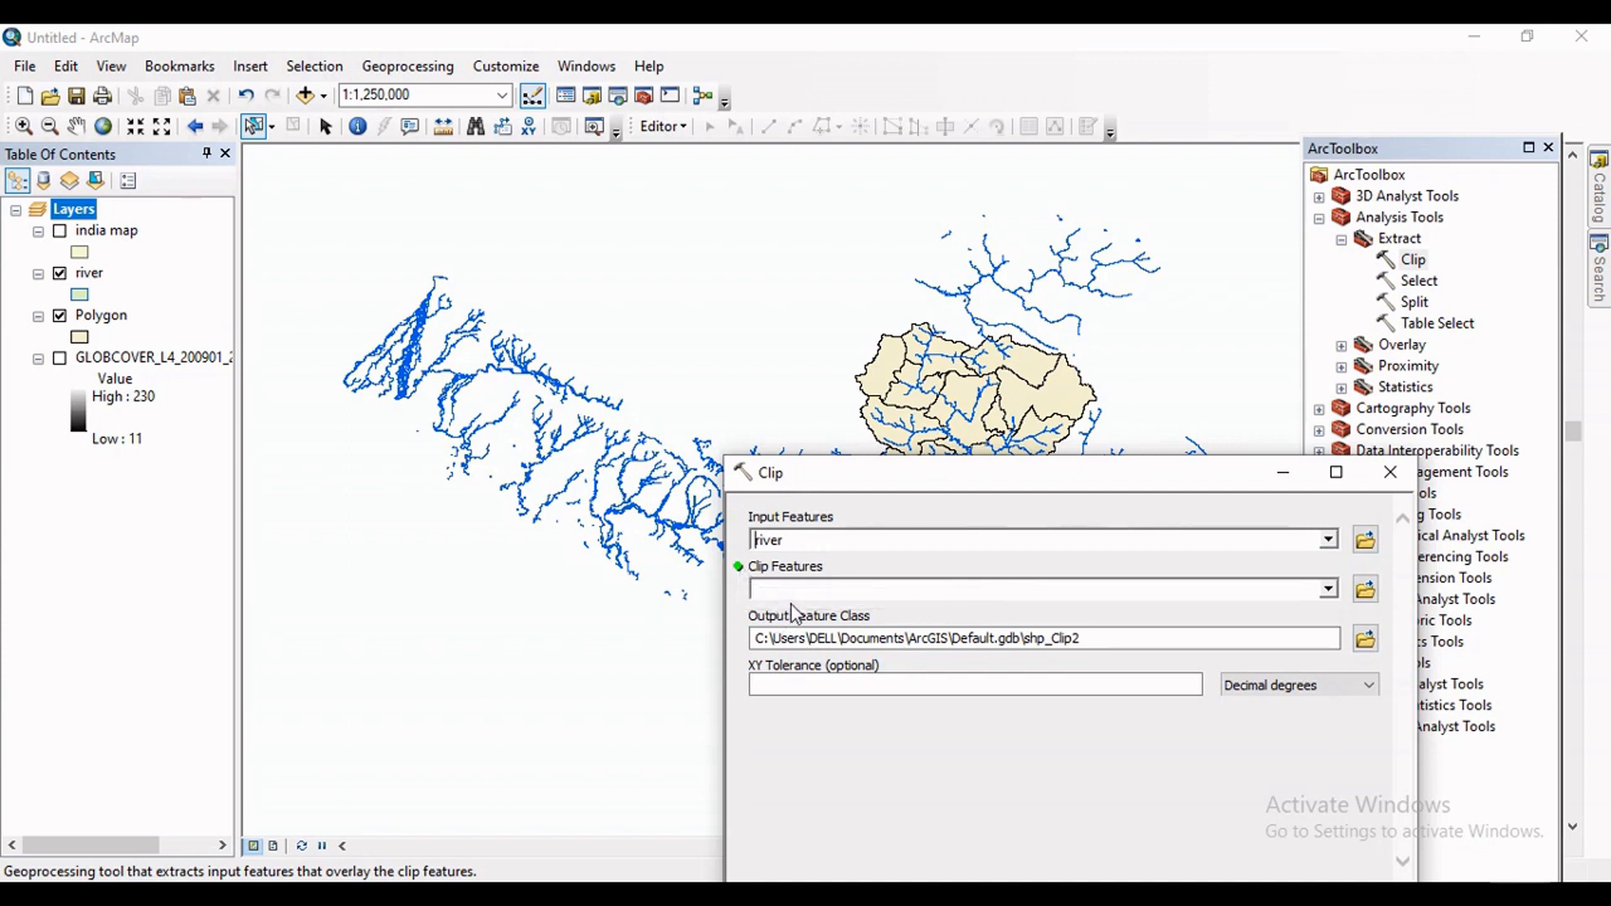
{"action": "left_click", "coordinate": [1330, 591]}
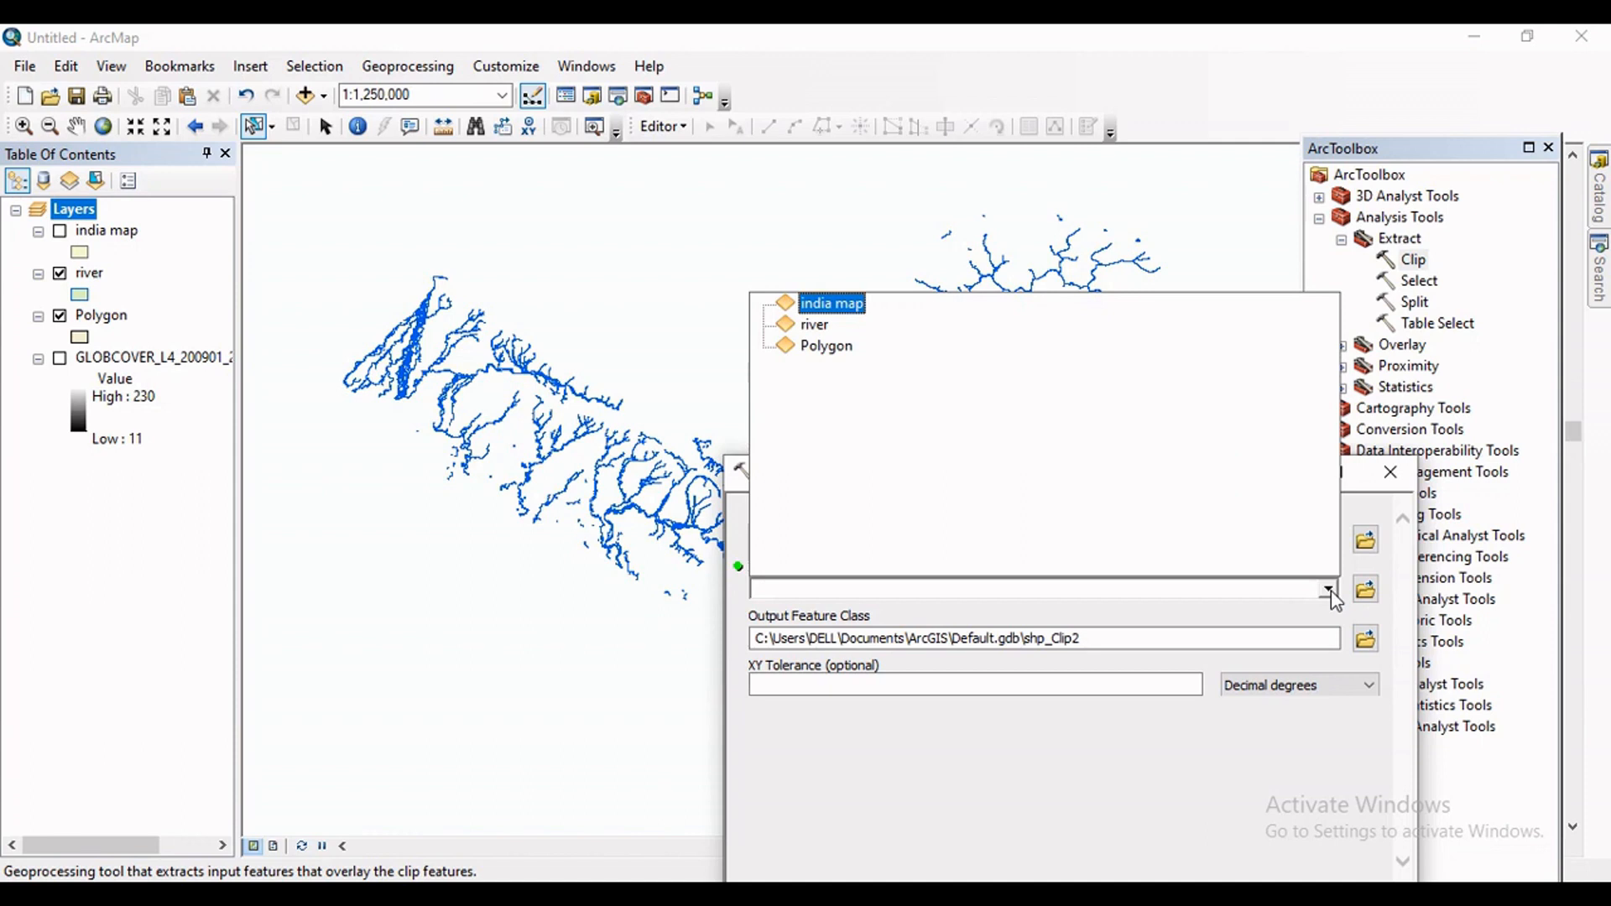
{"action": "left_click", "coordinate": [830, 356]}
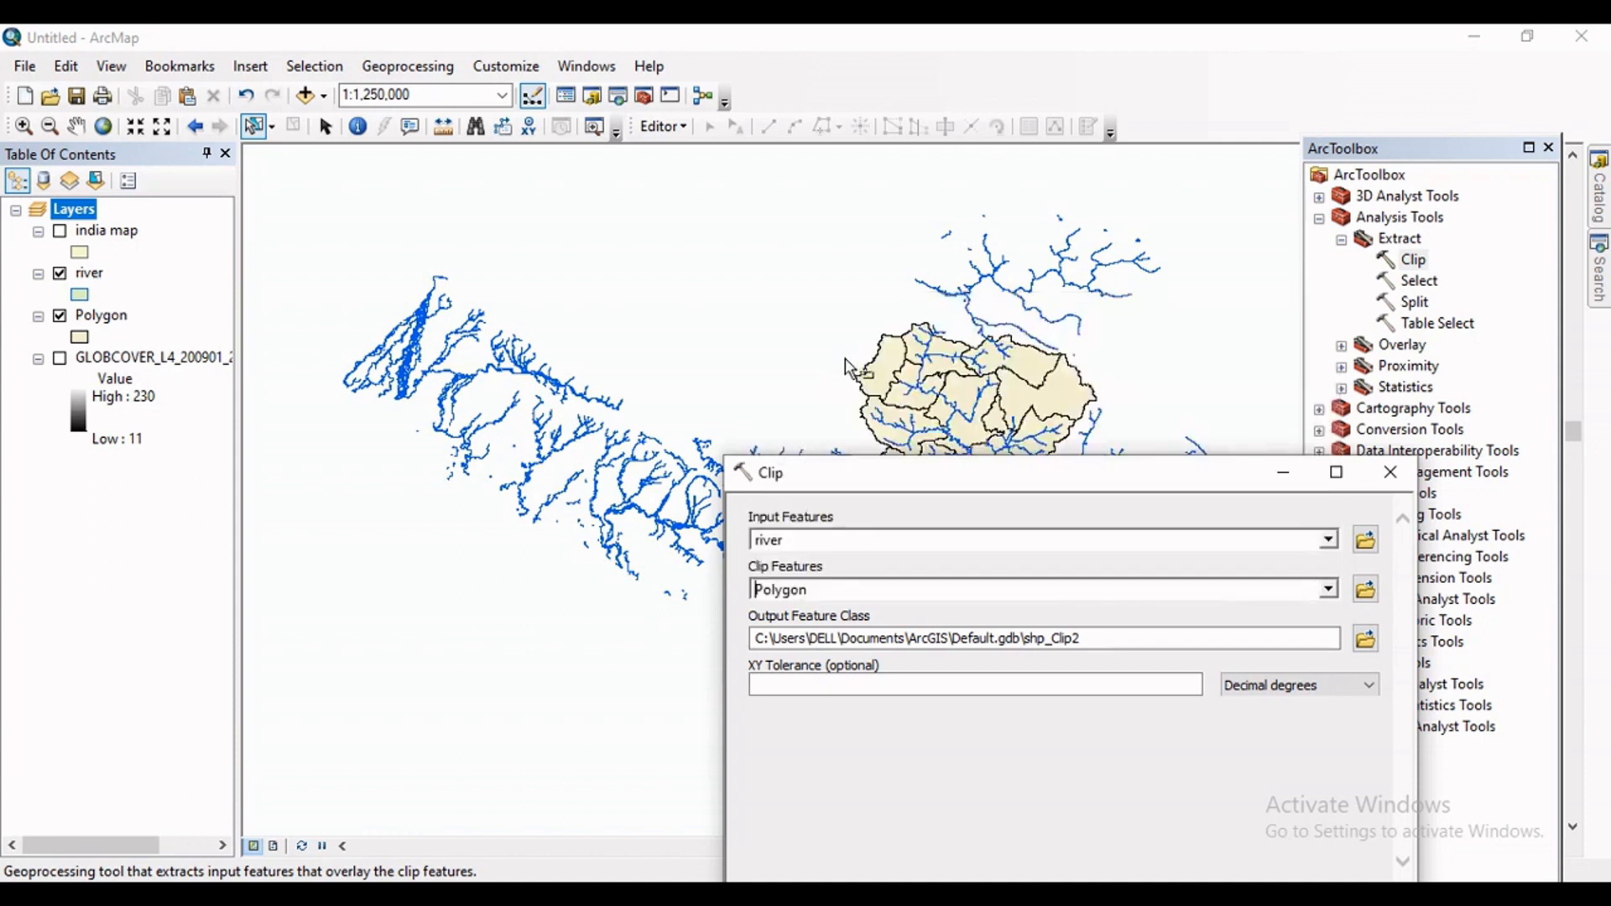
{"action": "left_click", "coordinate": [1121, 644]}
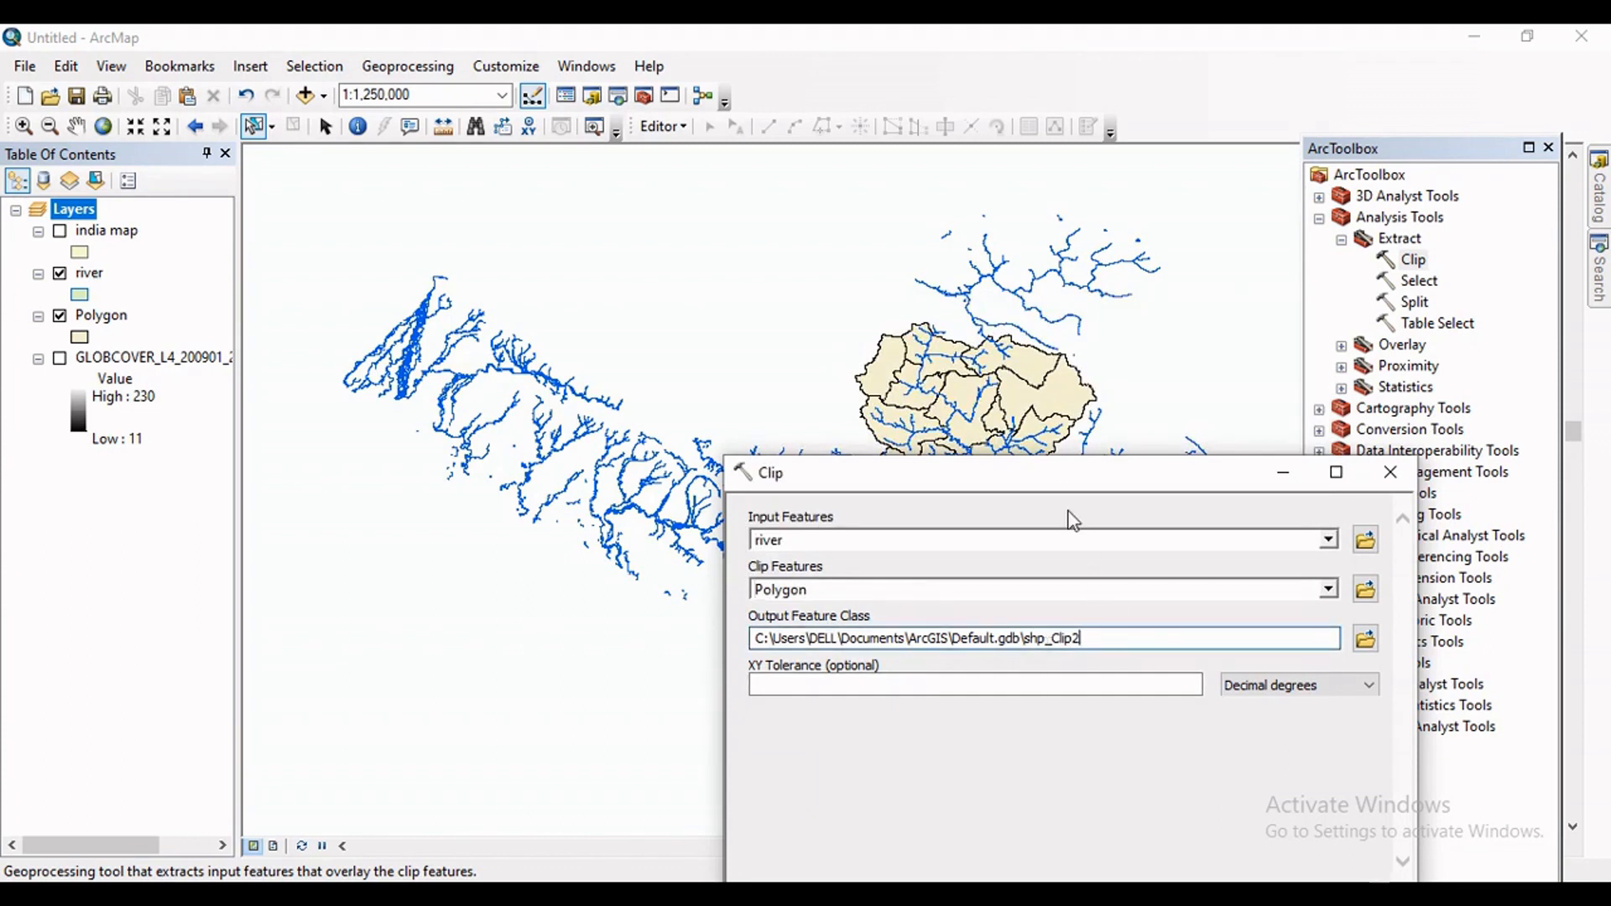
{"action": "left_click_drag", "start_coordinate": [1051, 476], "coordinate": [843, 299]}
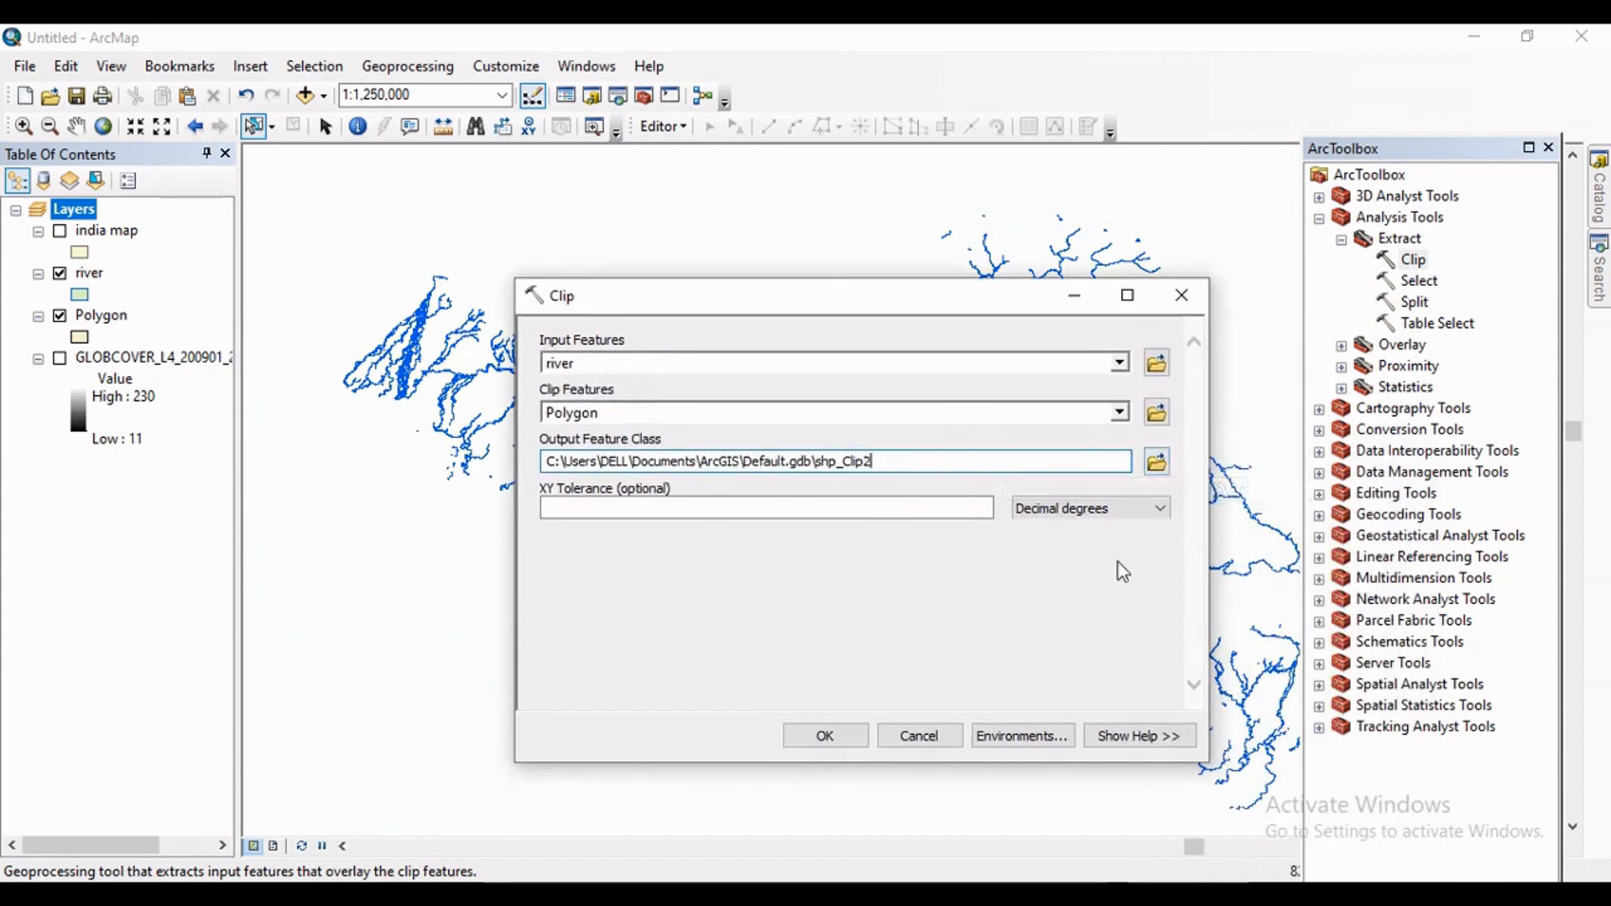
{"action": "left_click", "coordinate": [831, 736]}
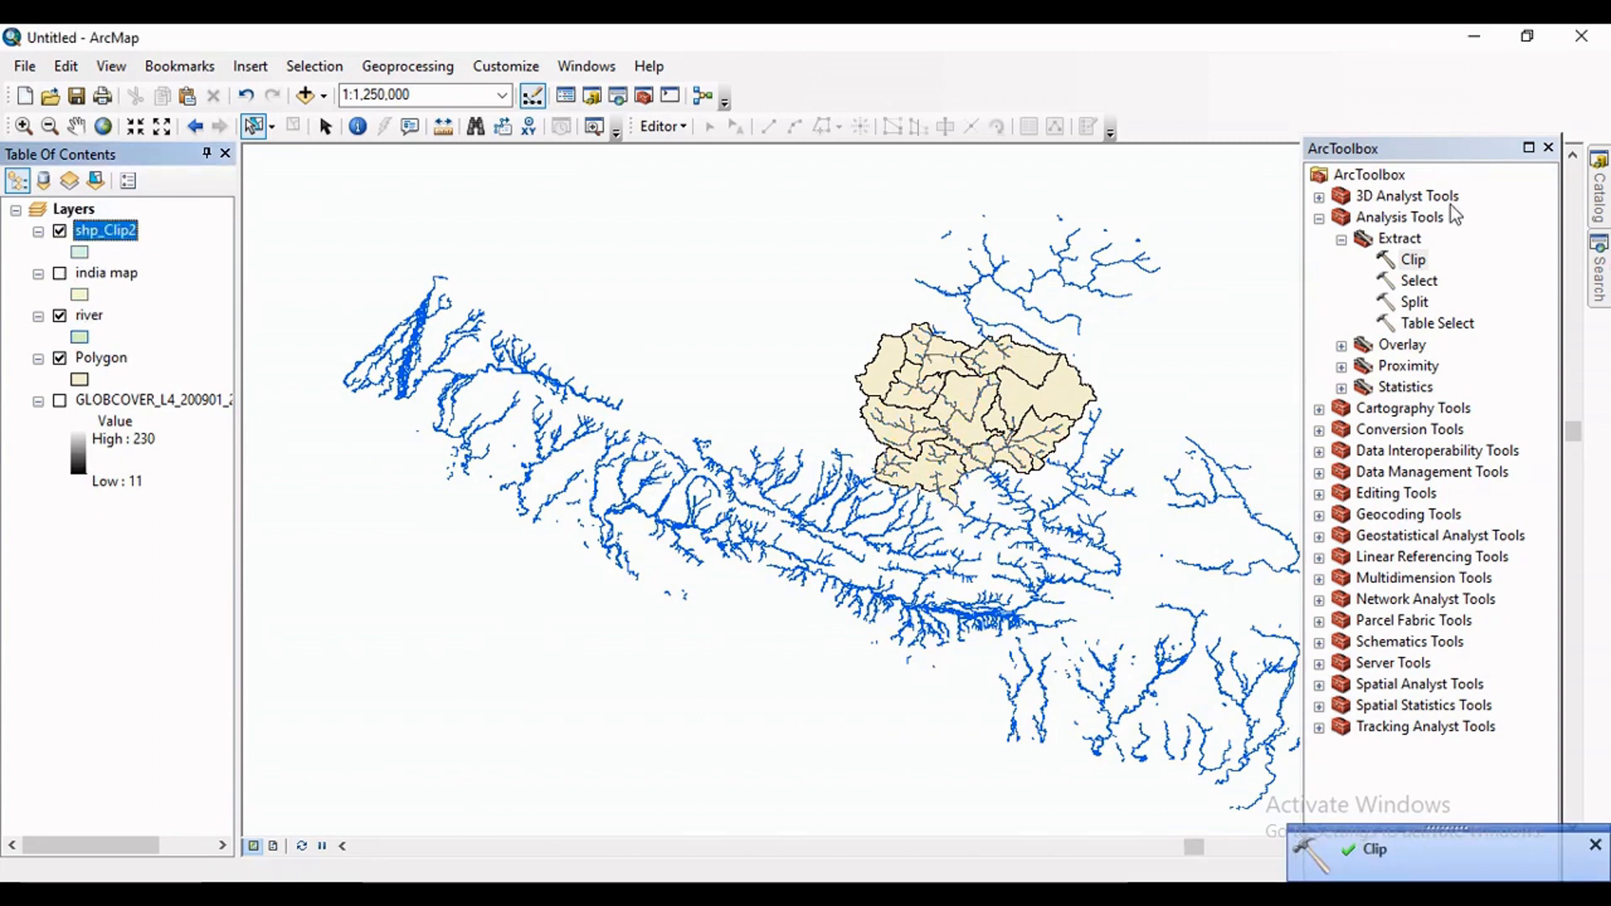
{"action": "left_click", "coordinate": [1549, 147]}
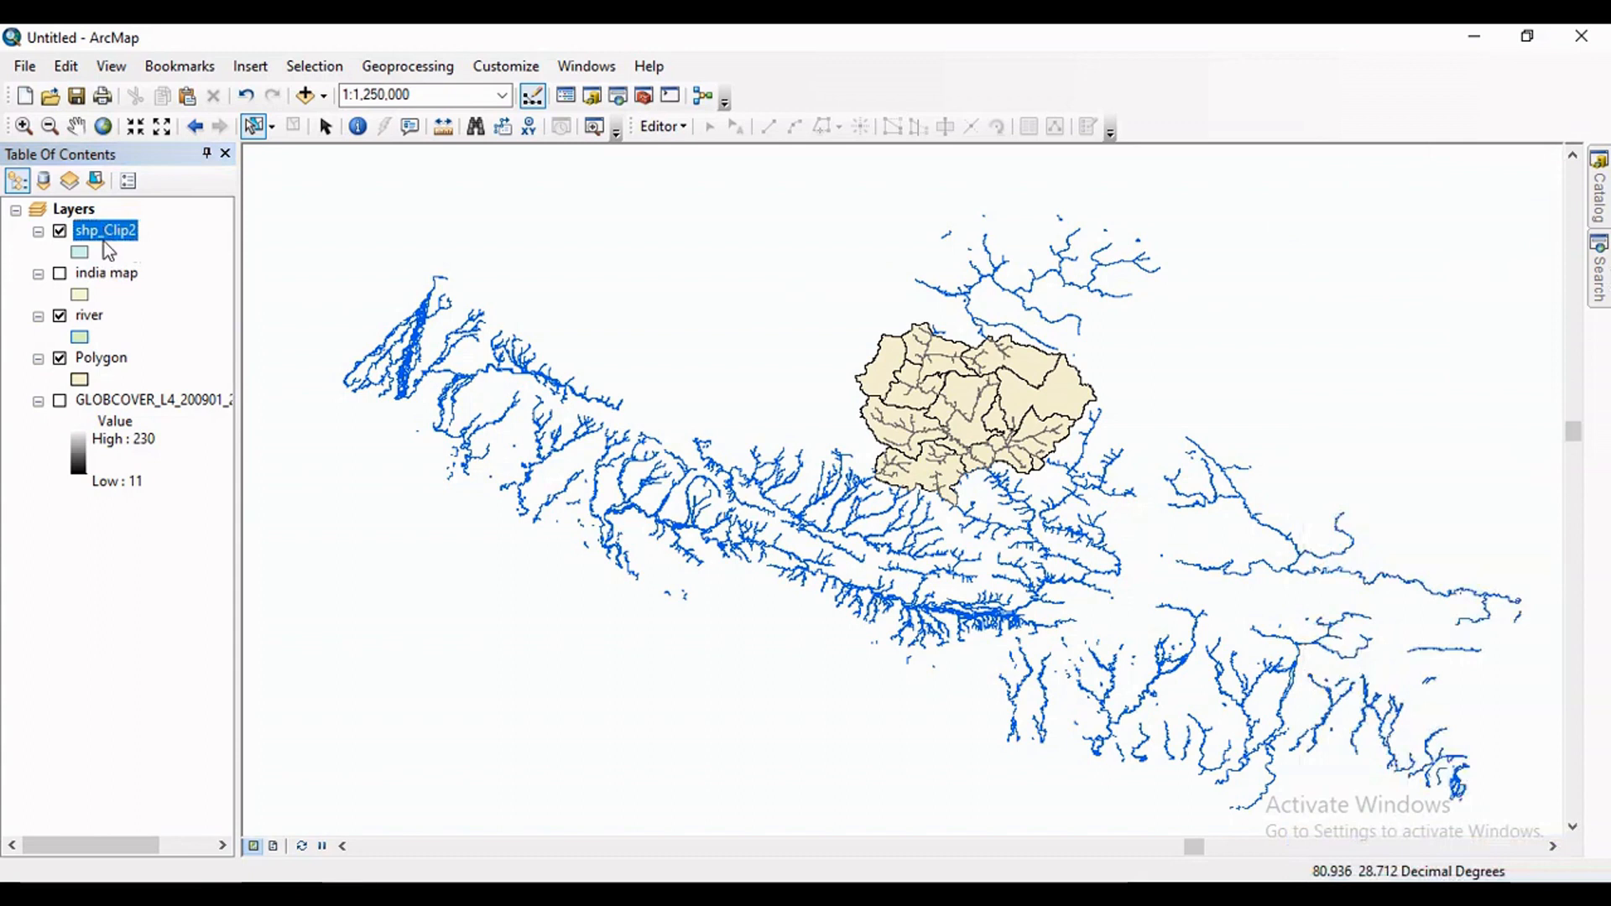
Hide the river layer so only the clipped rivers draw over the Polygon layer, and recolor the Polygon layer green.
{"action": "left_click", "coordinate": [62, 362]}
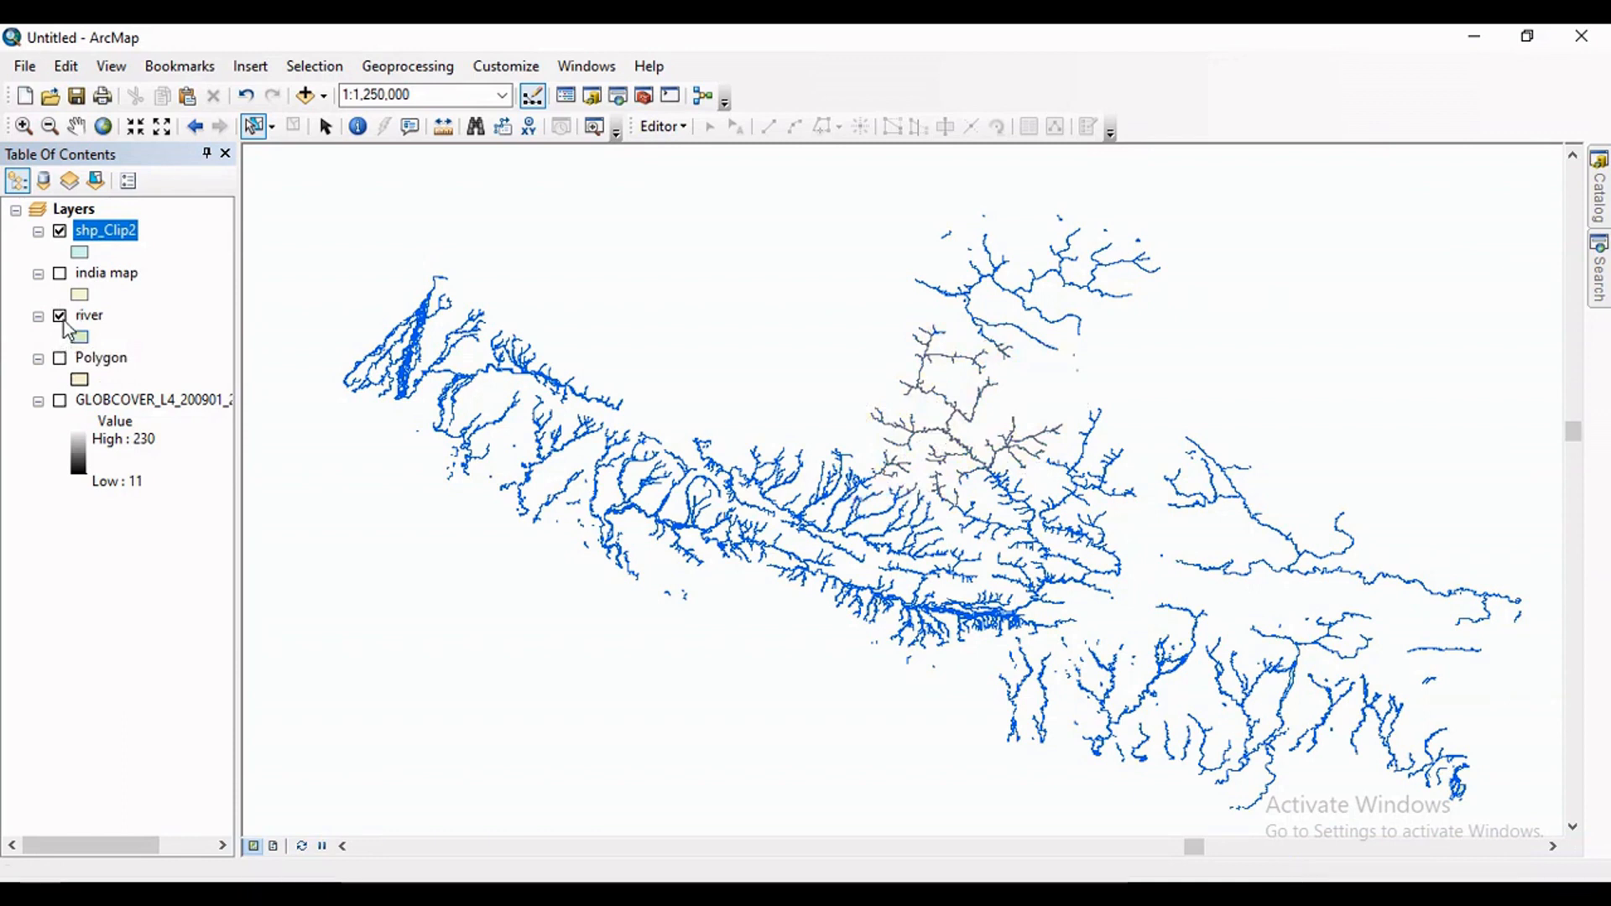
{"action": "left_click", "coordinate": [61, 316]}
{"action": "scroll", "coordinate": [894, 470], "scroll_direction": "down", "scroll_amount": 2}
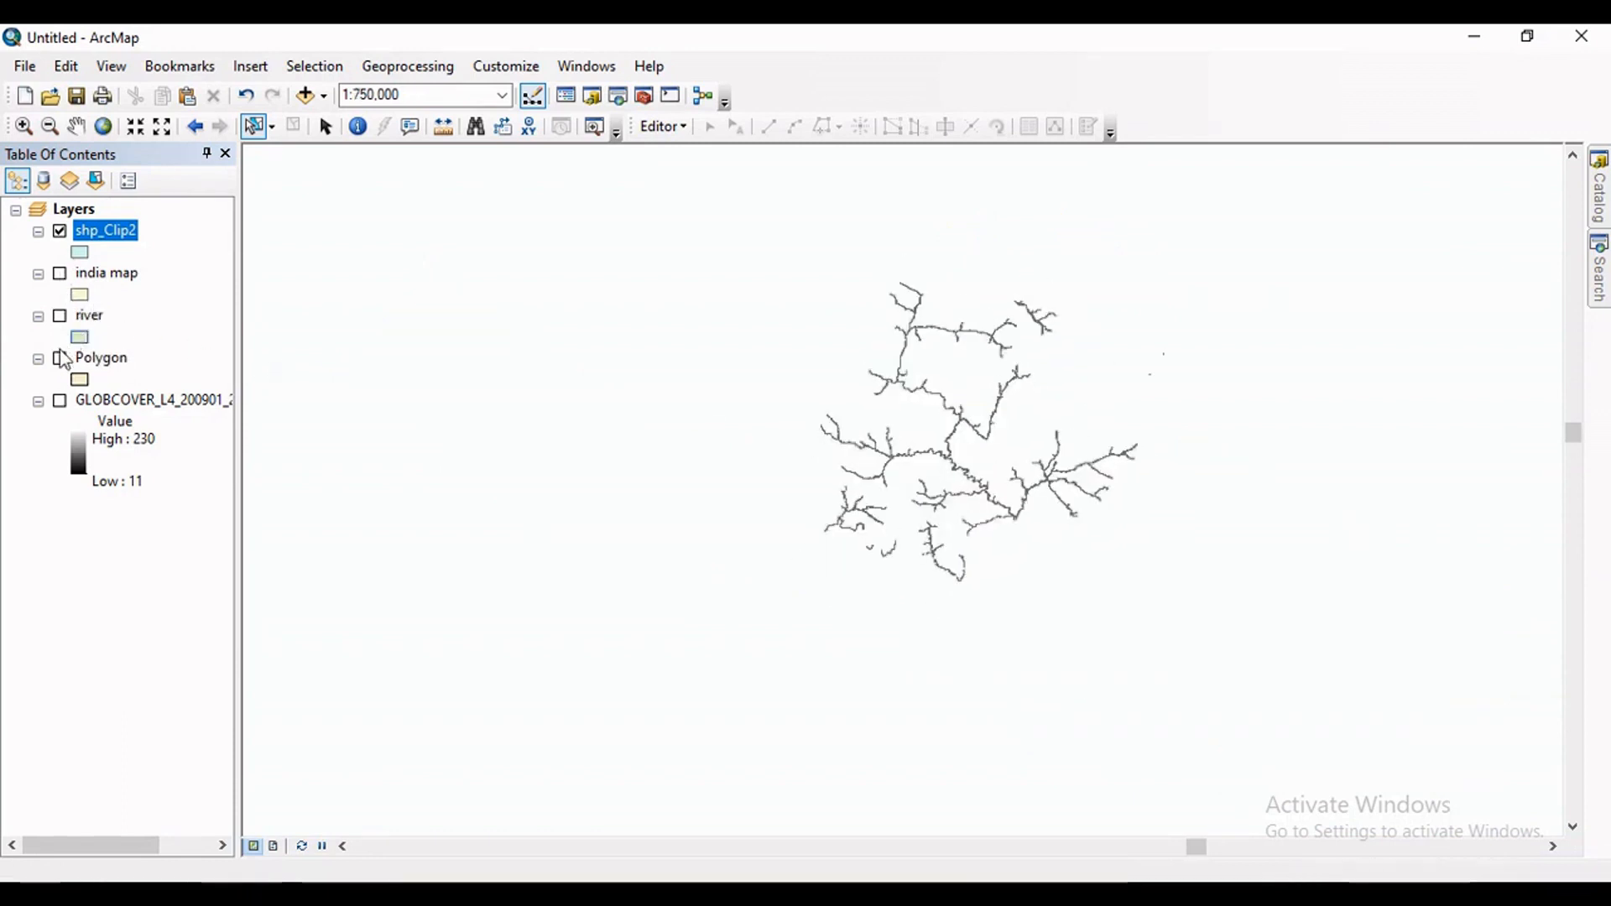
{"action": "scroll", "coordinate": [898, 470], "scroll_direction": "down", "scroll_amount": 1}
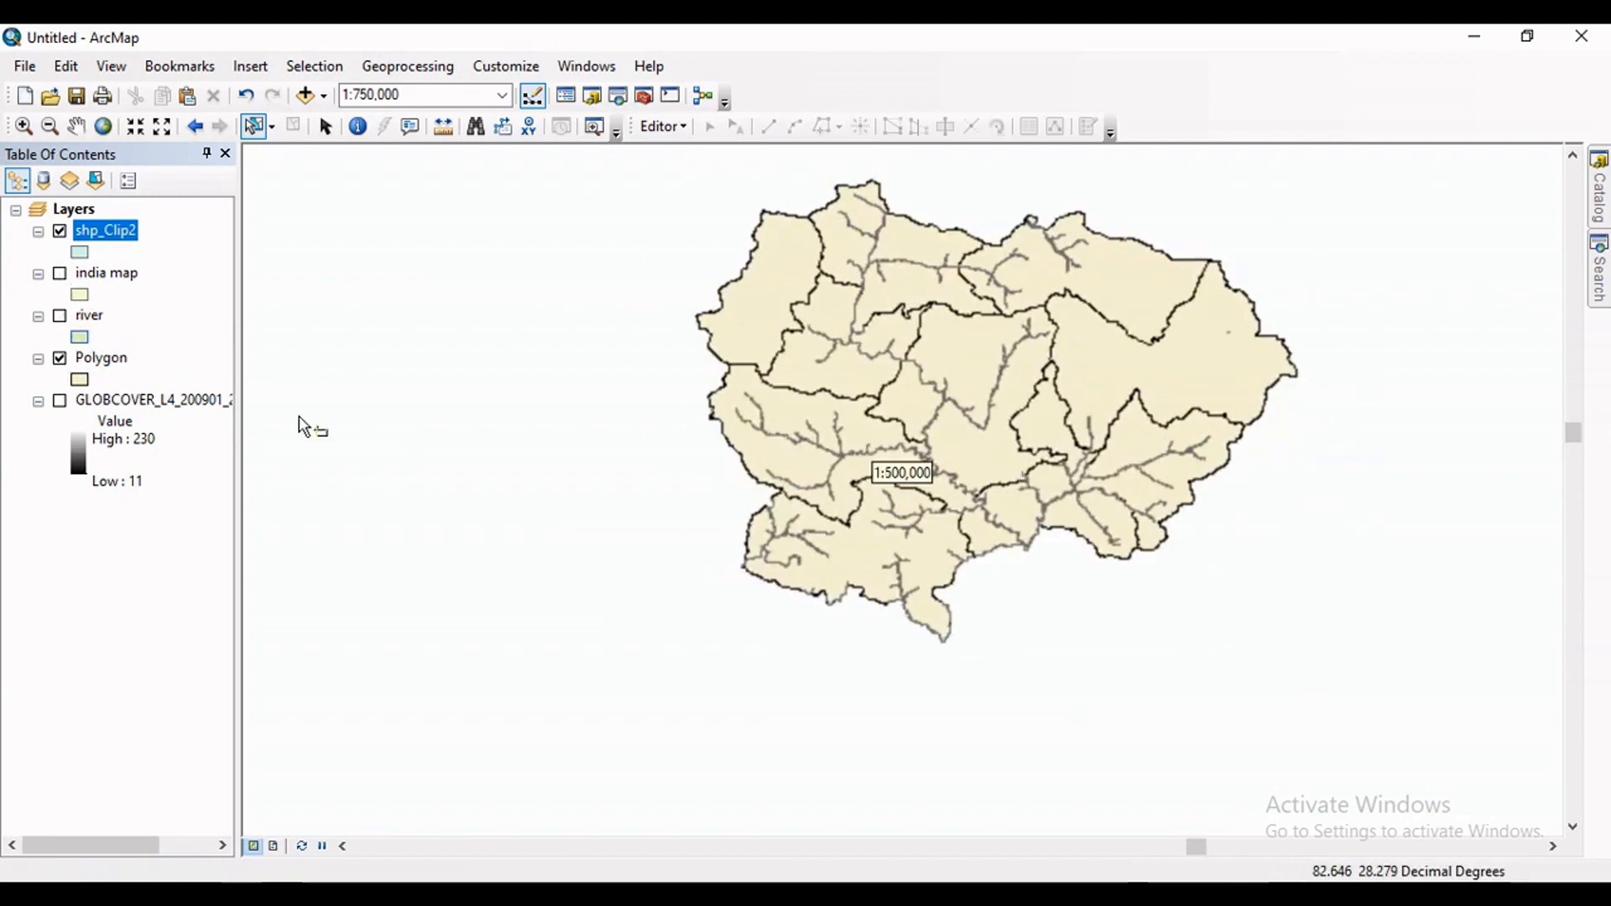
{"action": "left_click", "coordinate": [76, 381]}
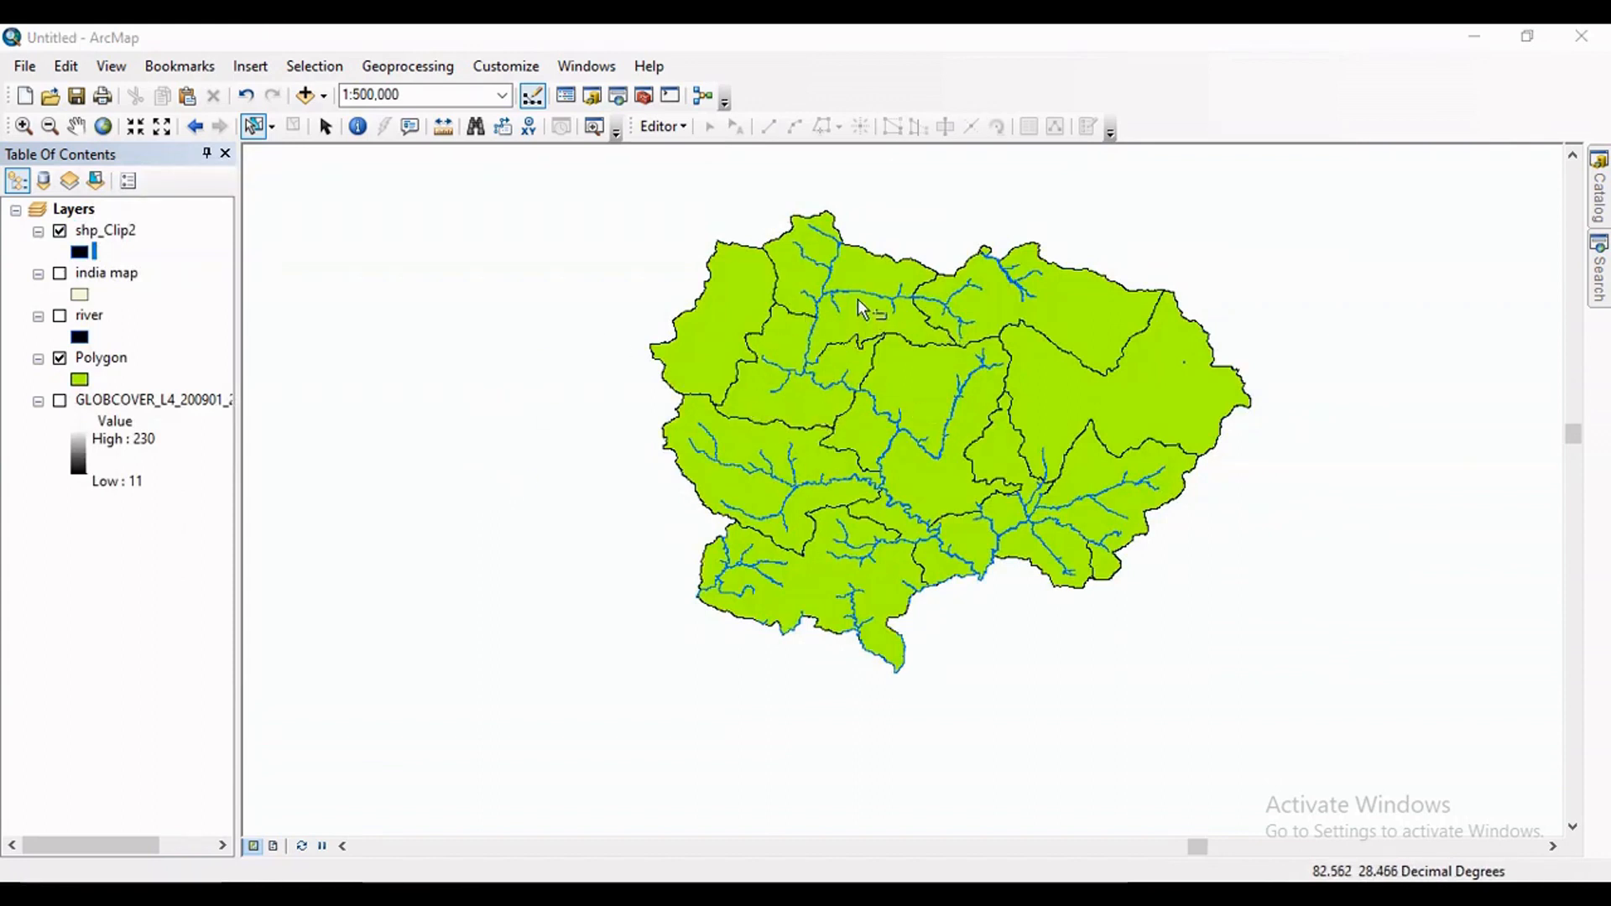
Toggle the river and shp_Clip2 layers to compare the original rivers with the clipped ones over the Polygon layer.
{"action": "left_click", "coordinate": [60, 316]}
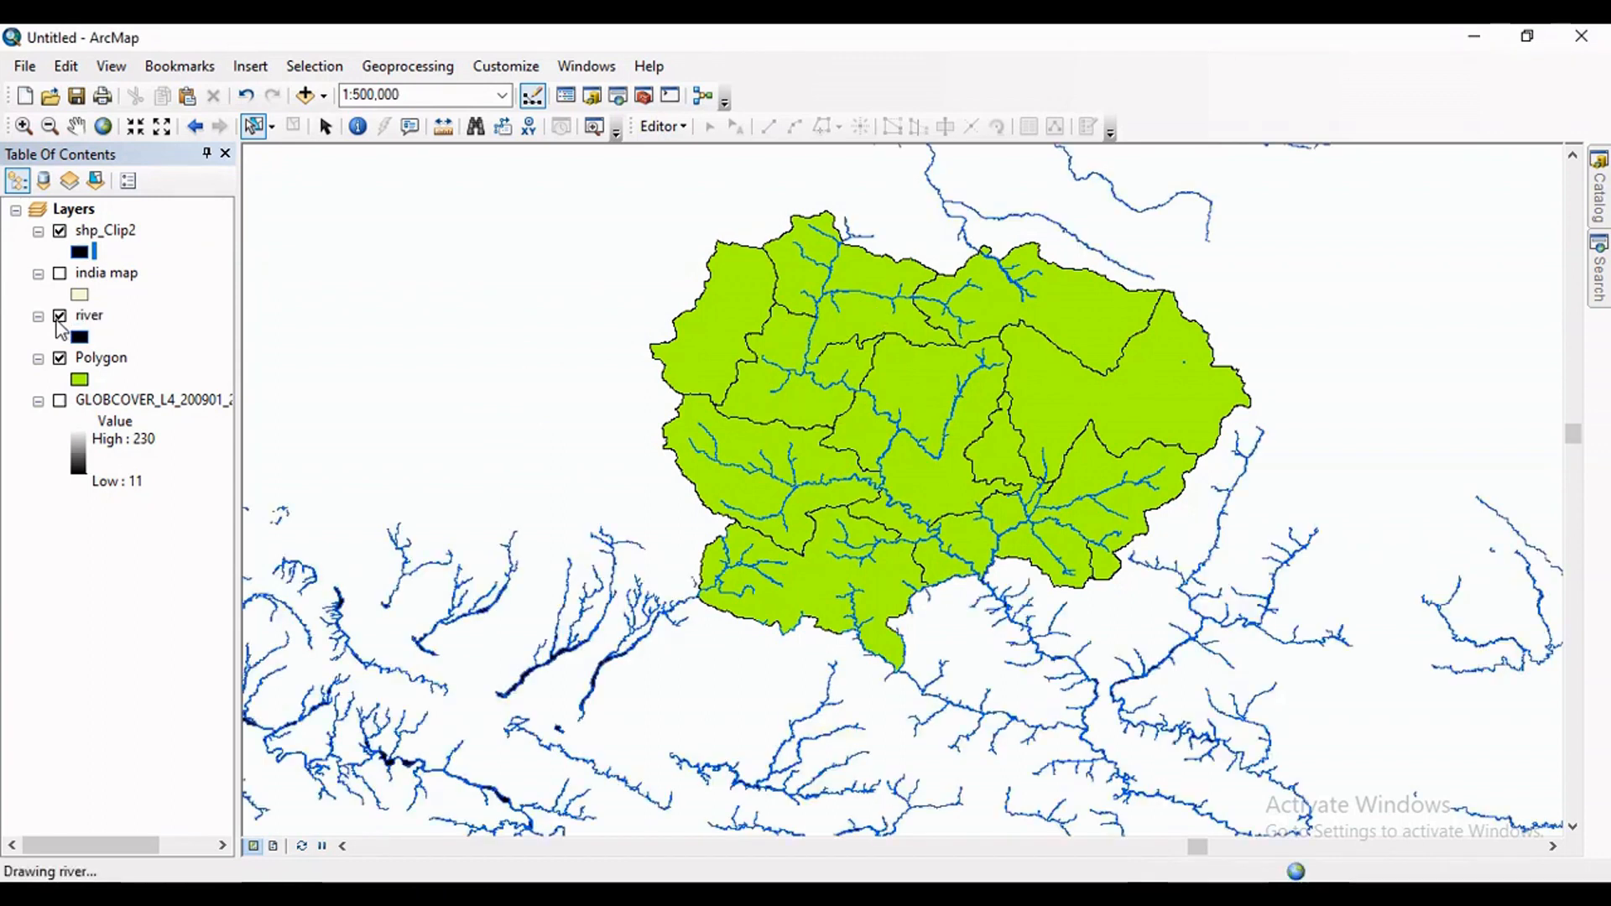
{"action": "left_click", "coordinate": [59, 318]}
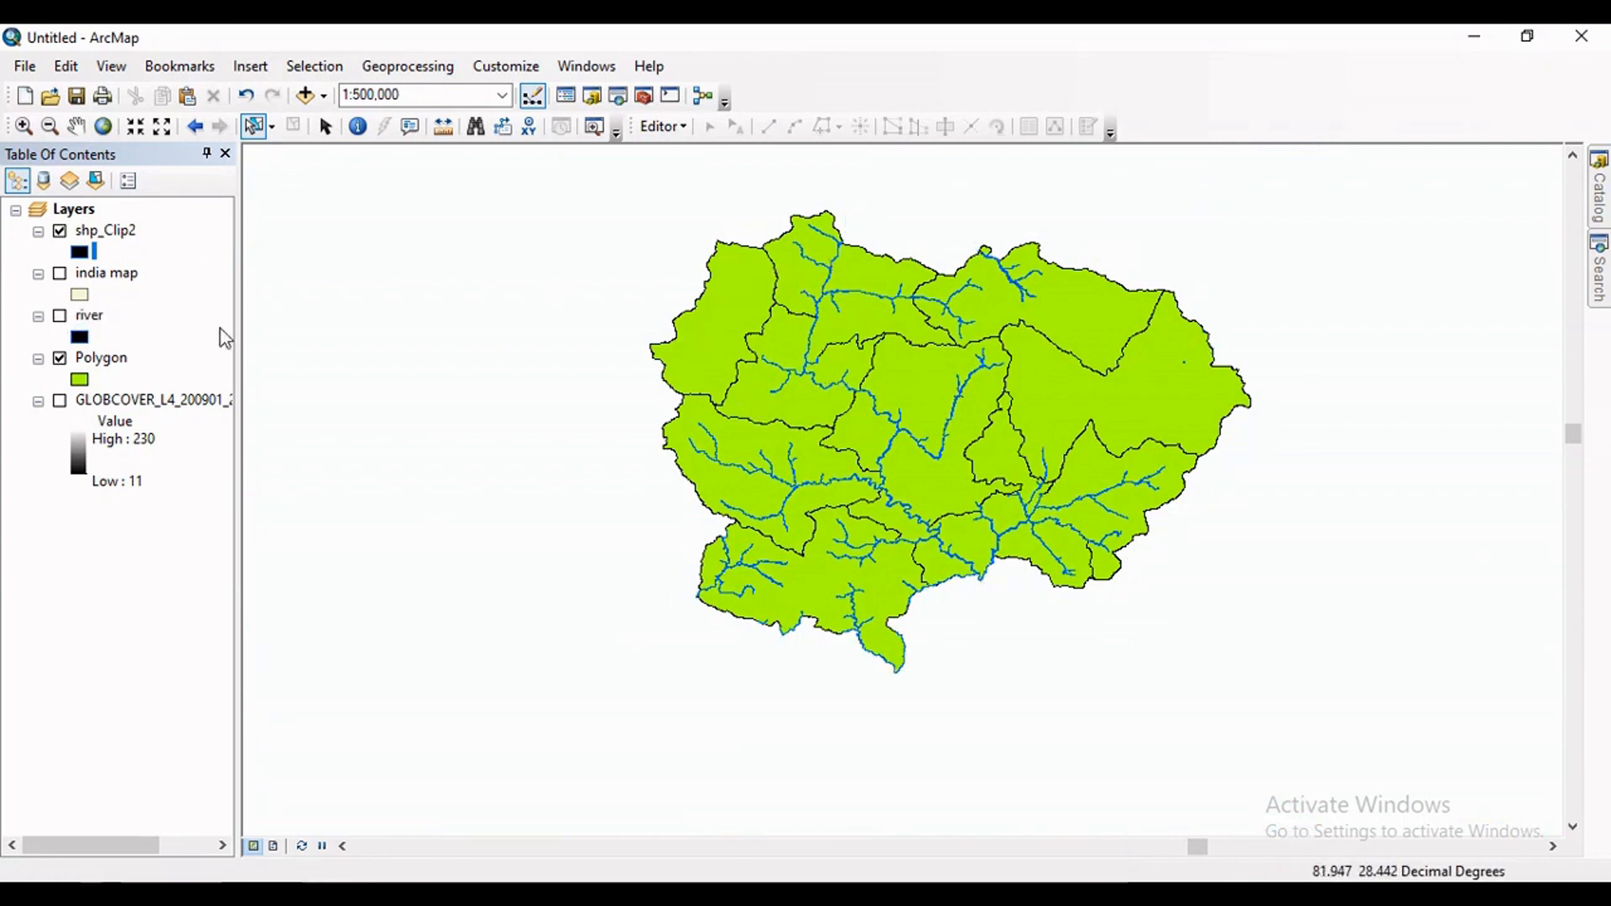
{"action": "left_click", "coordinate": [64, 236]}
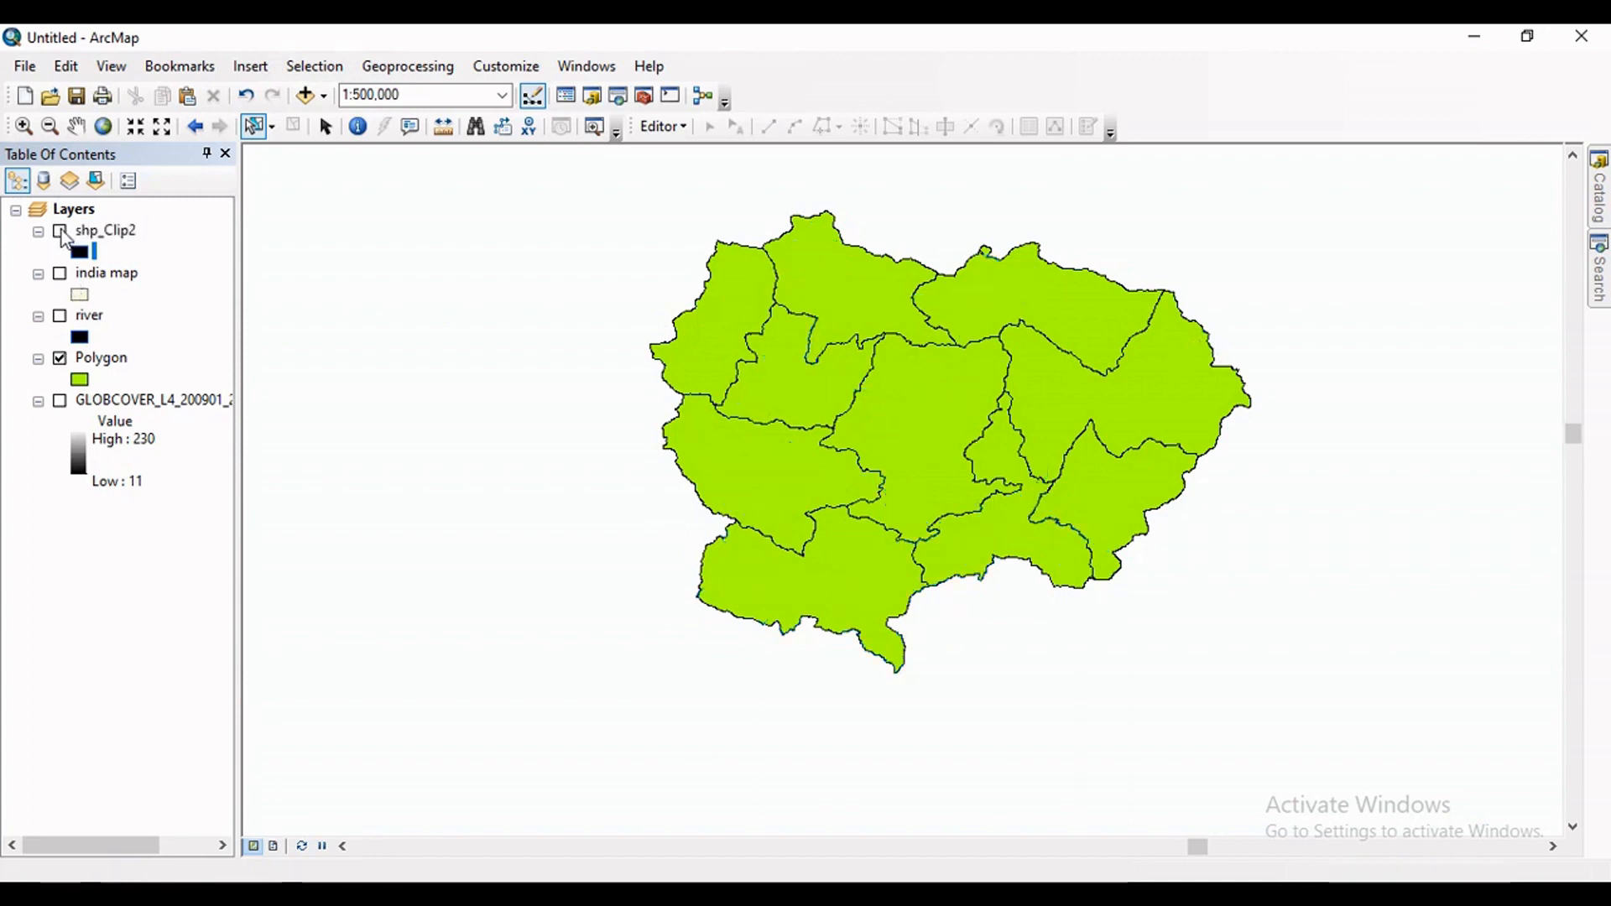
{"action": "left_click", "coordinate": [64, 236]}
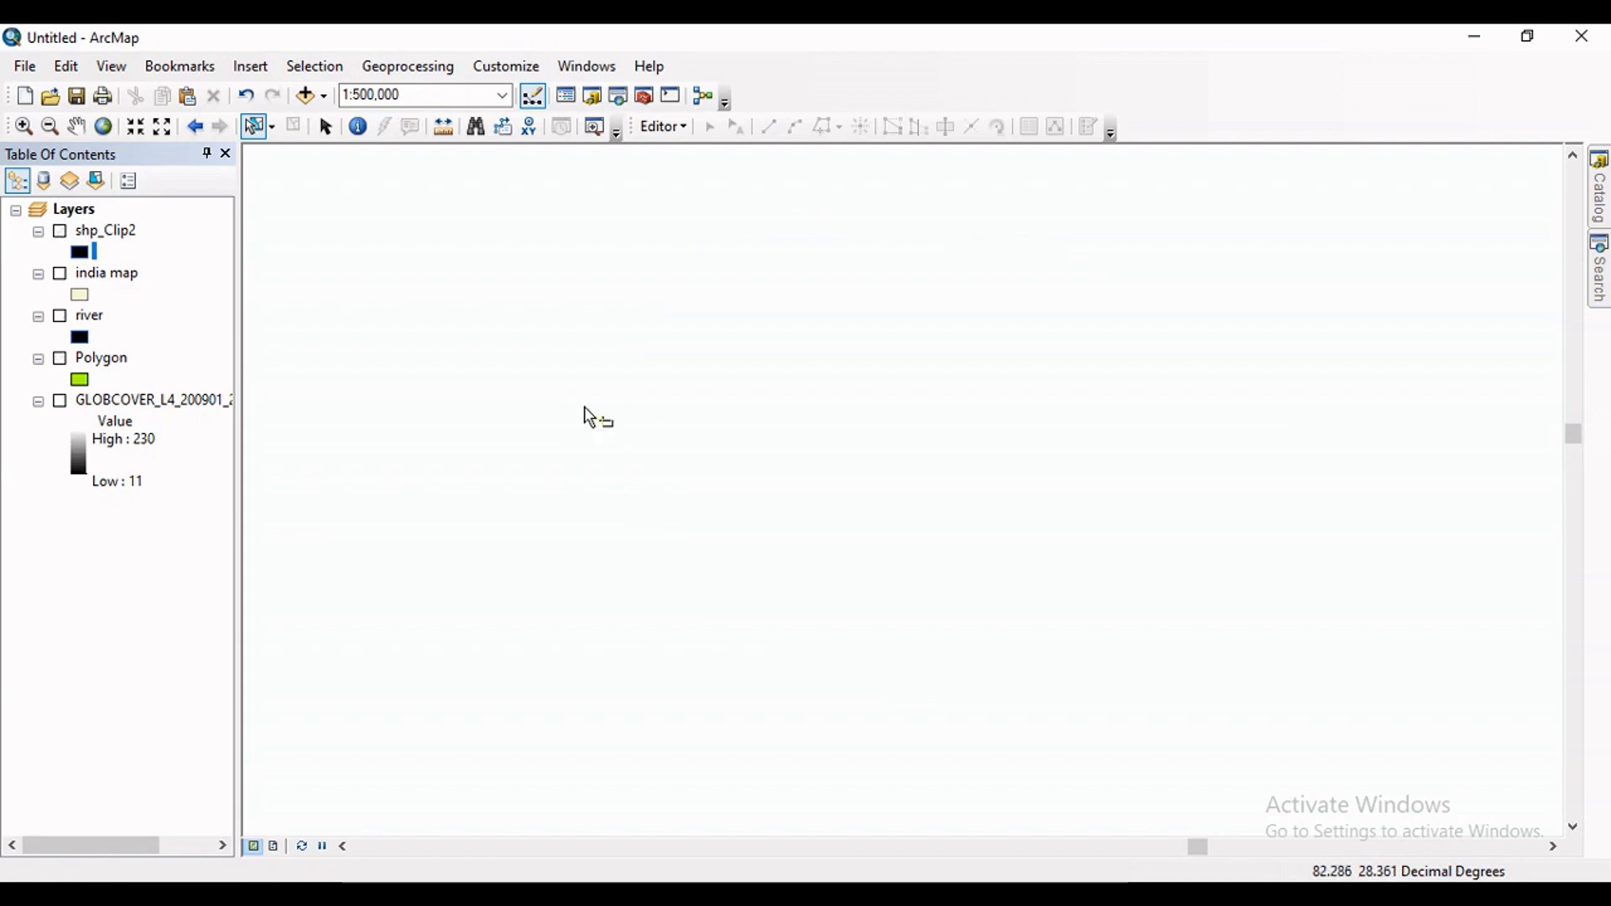
Show the GLOBCOVER raster layer on the map with the india map layer displayed over it.
{"action": "left_click", "coordinate": [59, 402]}
{"action": "scroll", "coordinate": [648, 471], "scroll_direction": "up", "scroll_amount": 5}
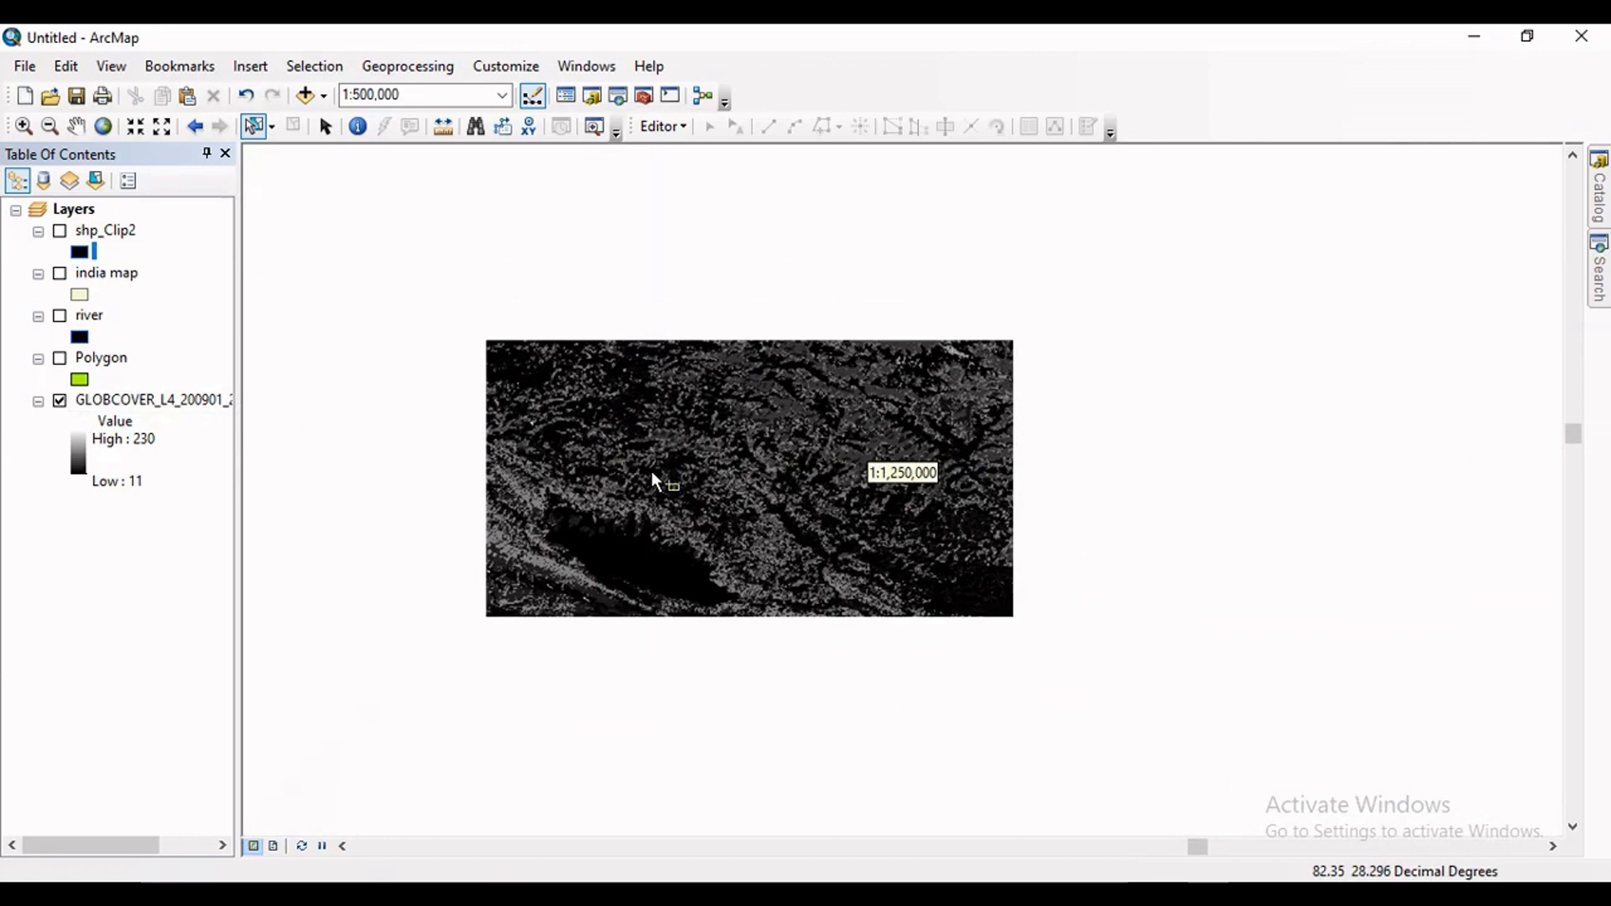
{"action": "scroll", "coordinate": [513, 496], "scroll_direction": "up", "scroll_amount": 5}
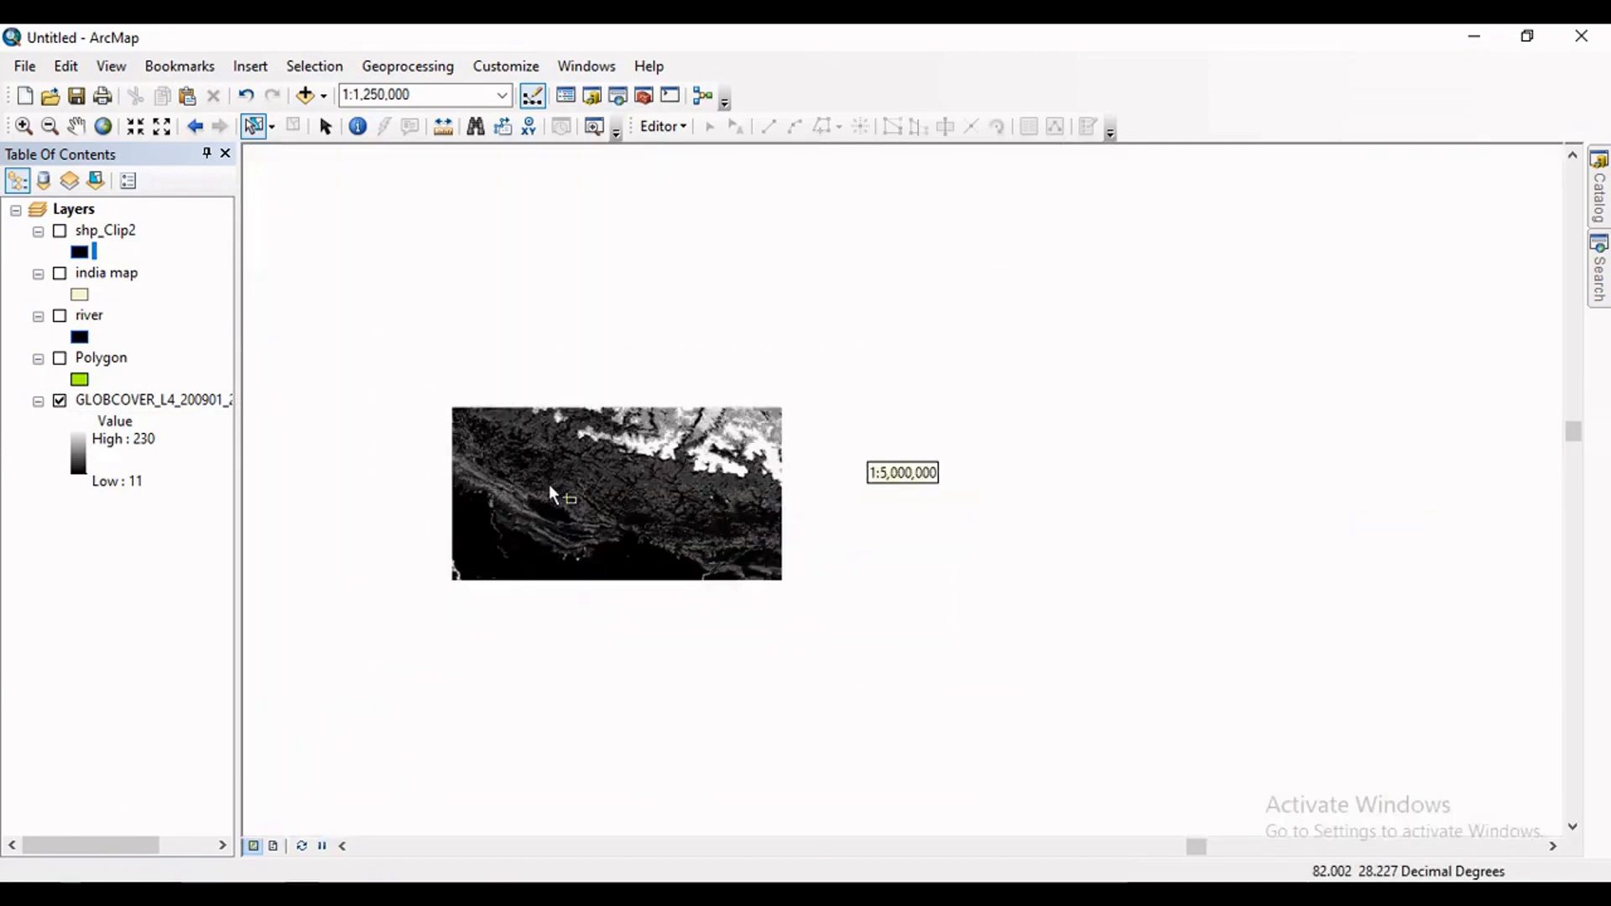
{"action": "scroll", "coordinate": [739, 457], "scroll_direction": "up", "scroll_amount": 5}
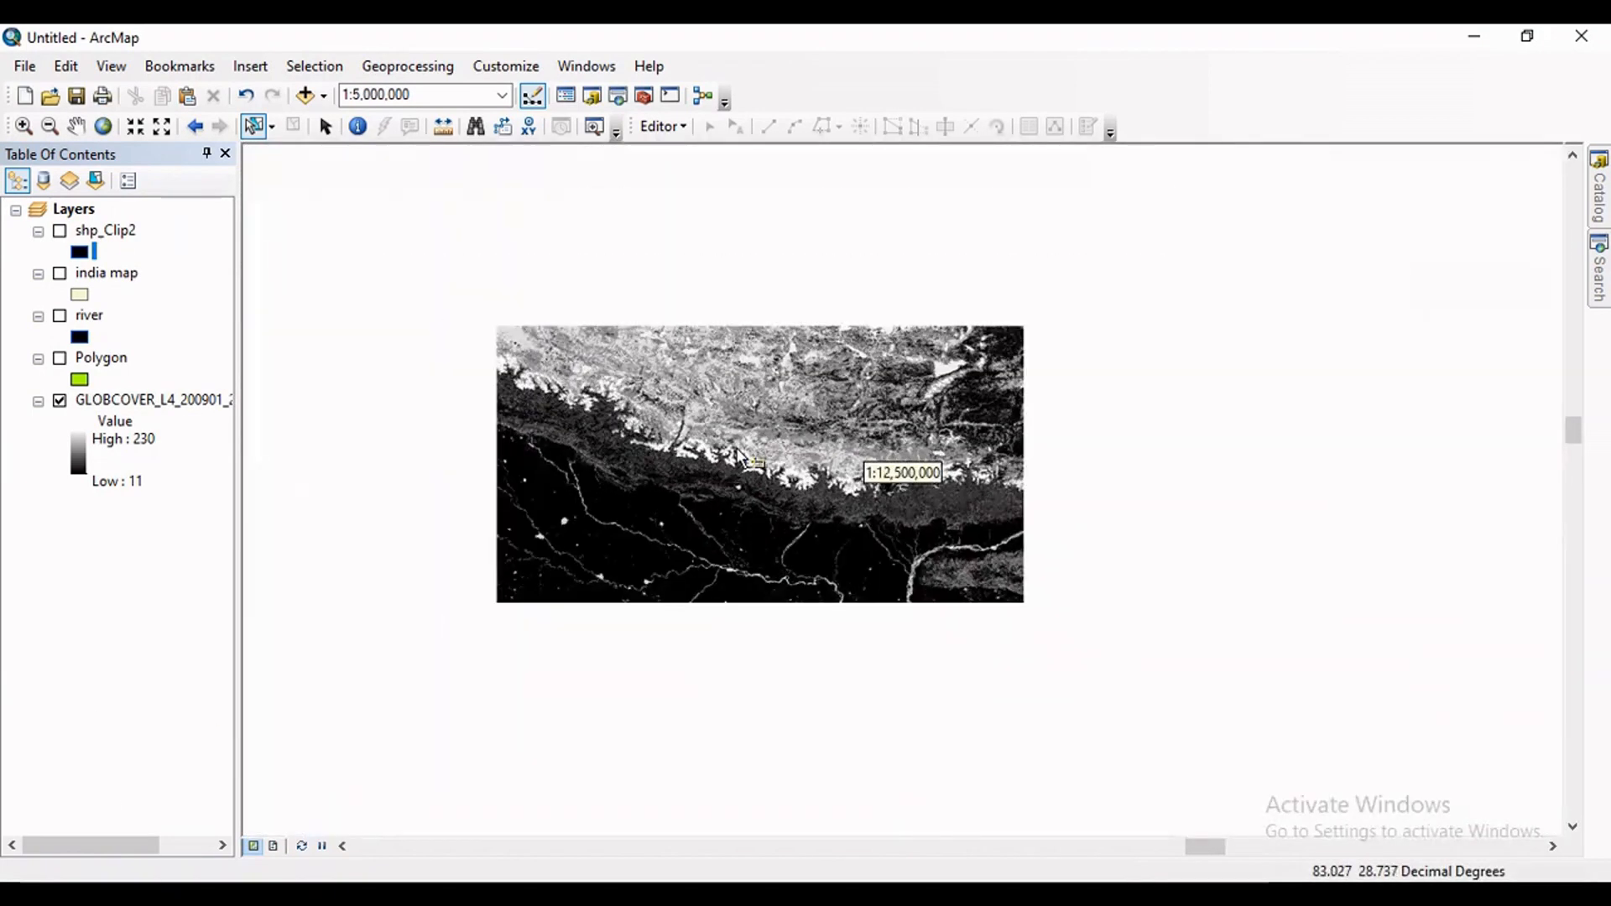
{"action": "scroll", "coordinate": [738, 458], "scroll_direction": "up", "scroll_amount": 4}
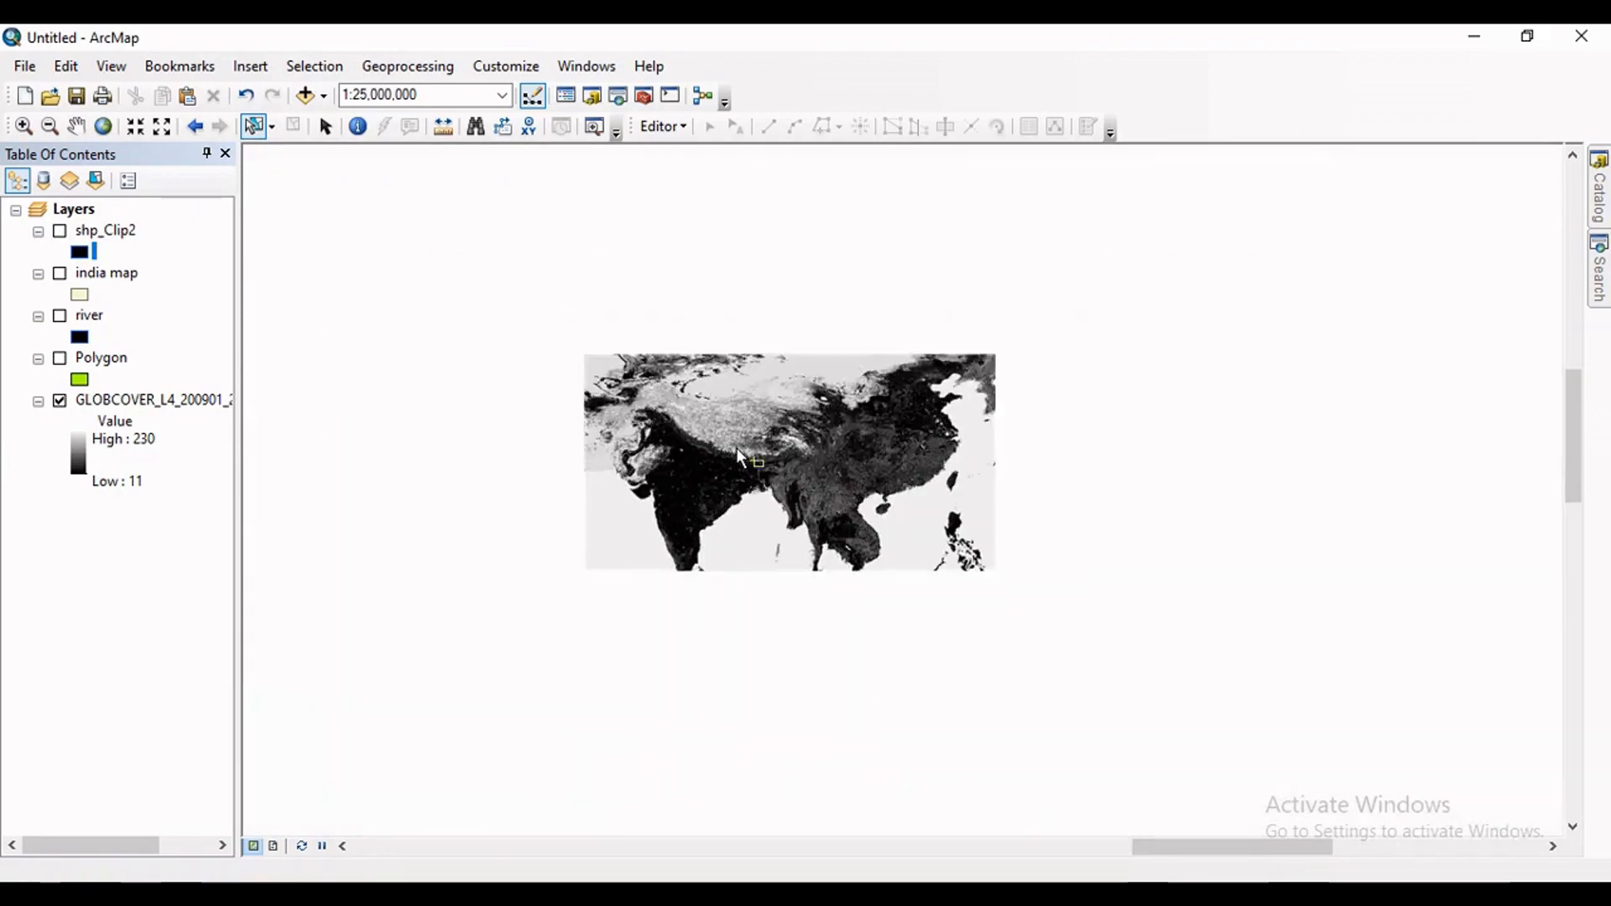
{"action": "scroll", "coordinate": [708, 447], "scroll_direction": "down", "scroll_amount": 3}
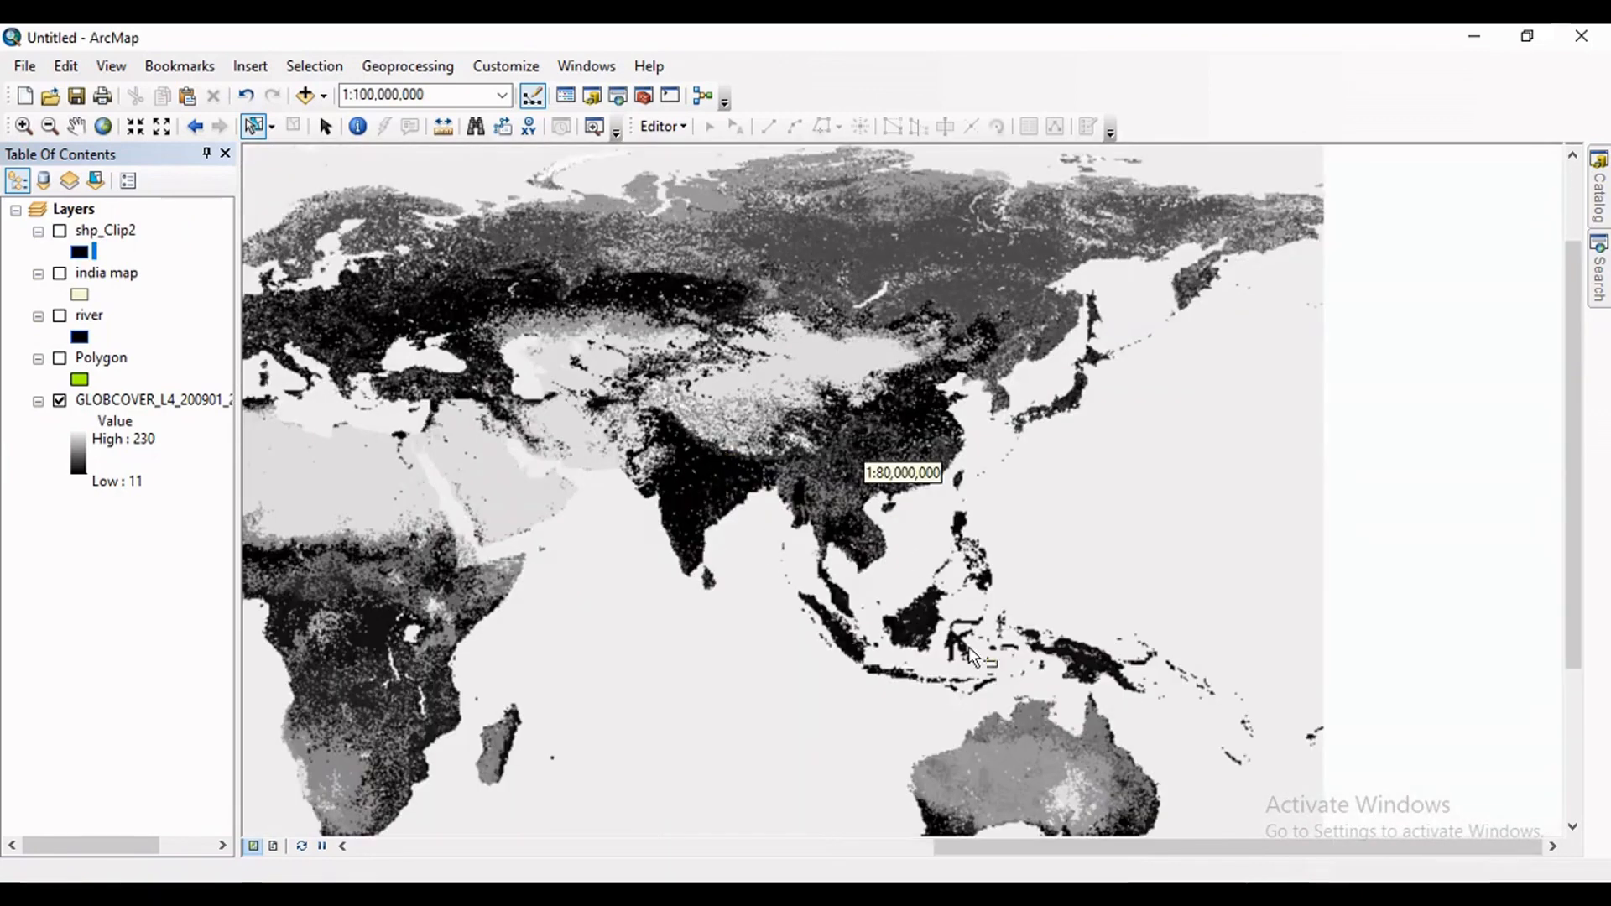
{"action": "scroll", "coordinate": [485, 433], "scroll_direction": "up", "scroll_amount": 5}
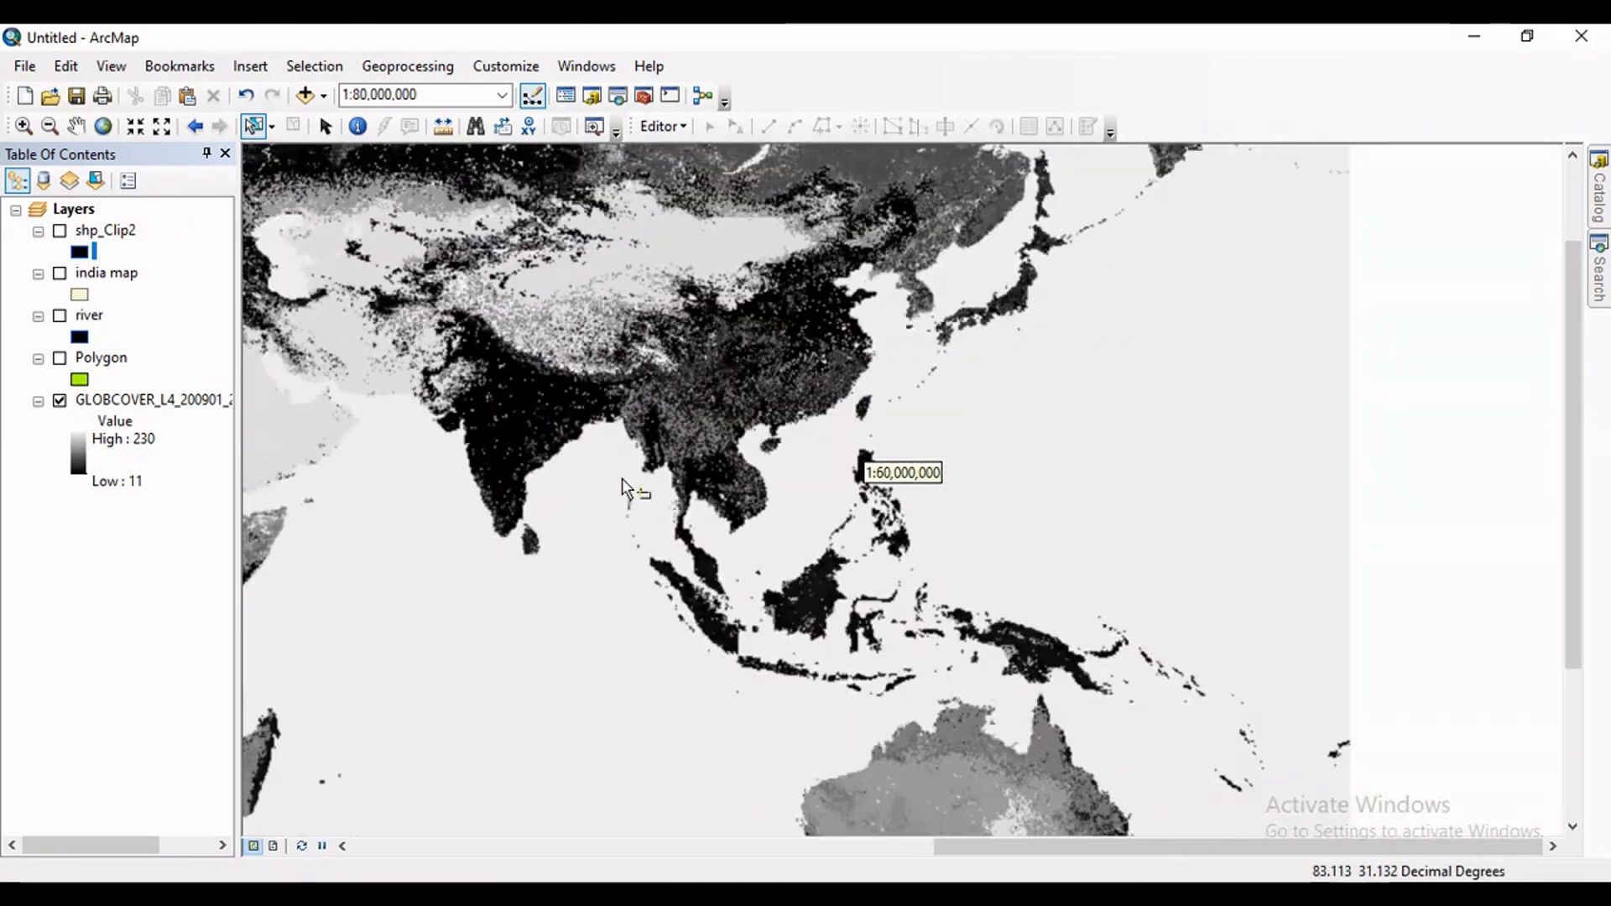
{"action": "scroll", "coordinate": [818, 527], "scroll_direction": "down", "scroll_amount": 4}
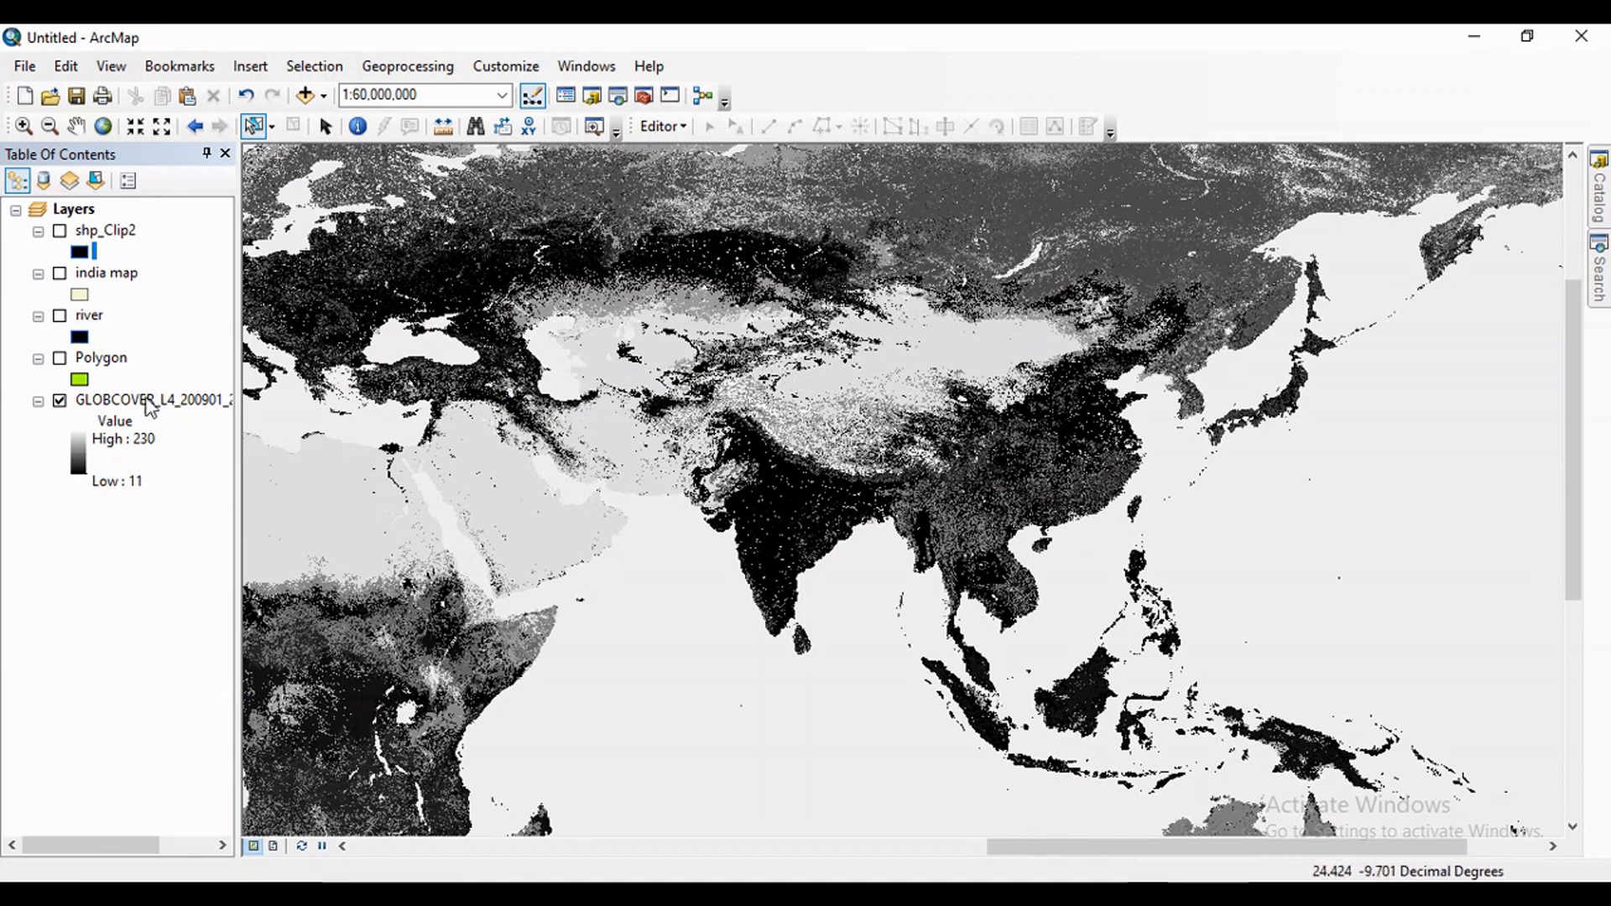
{"action": "left_click", "coordinate": [60, 274]}
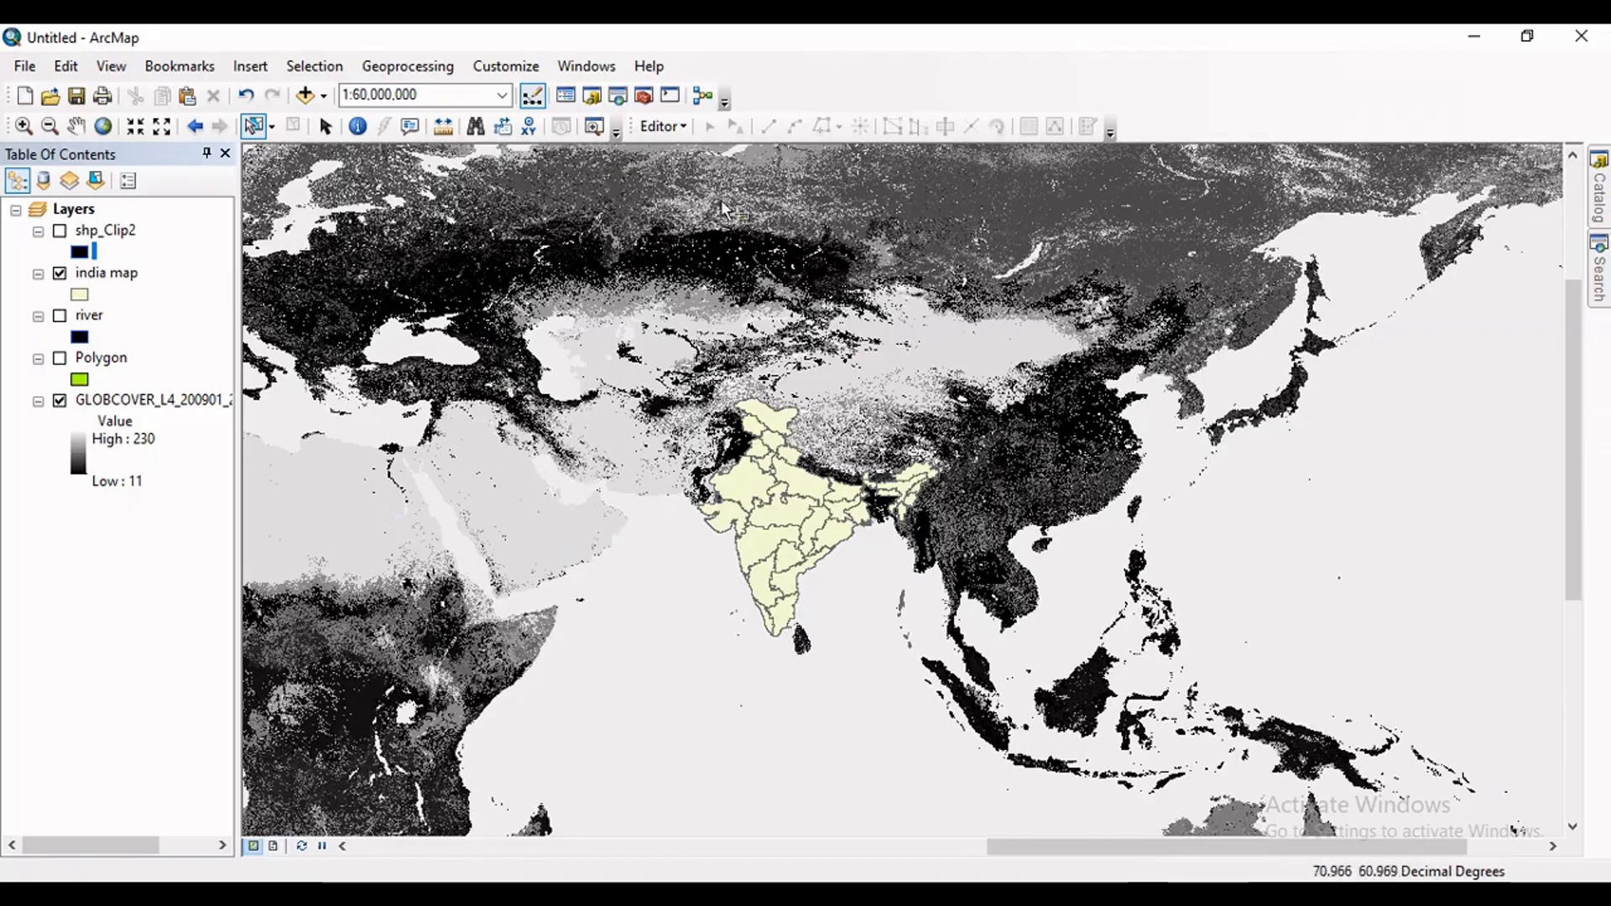
Open the raster Clip tool from the Raster Processing toolset of the Data Management Tools in ArcToolbox.
{"action": "left_click", "coordinate": [644, 96]}
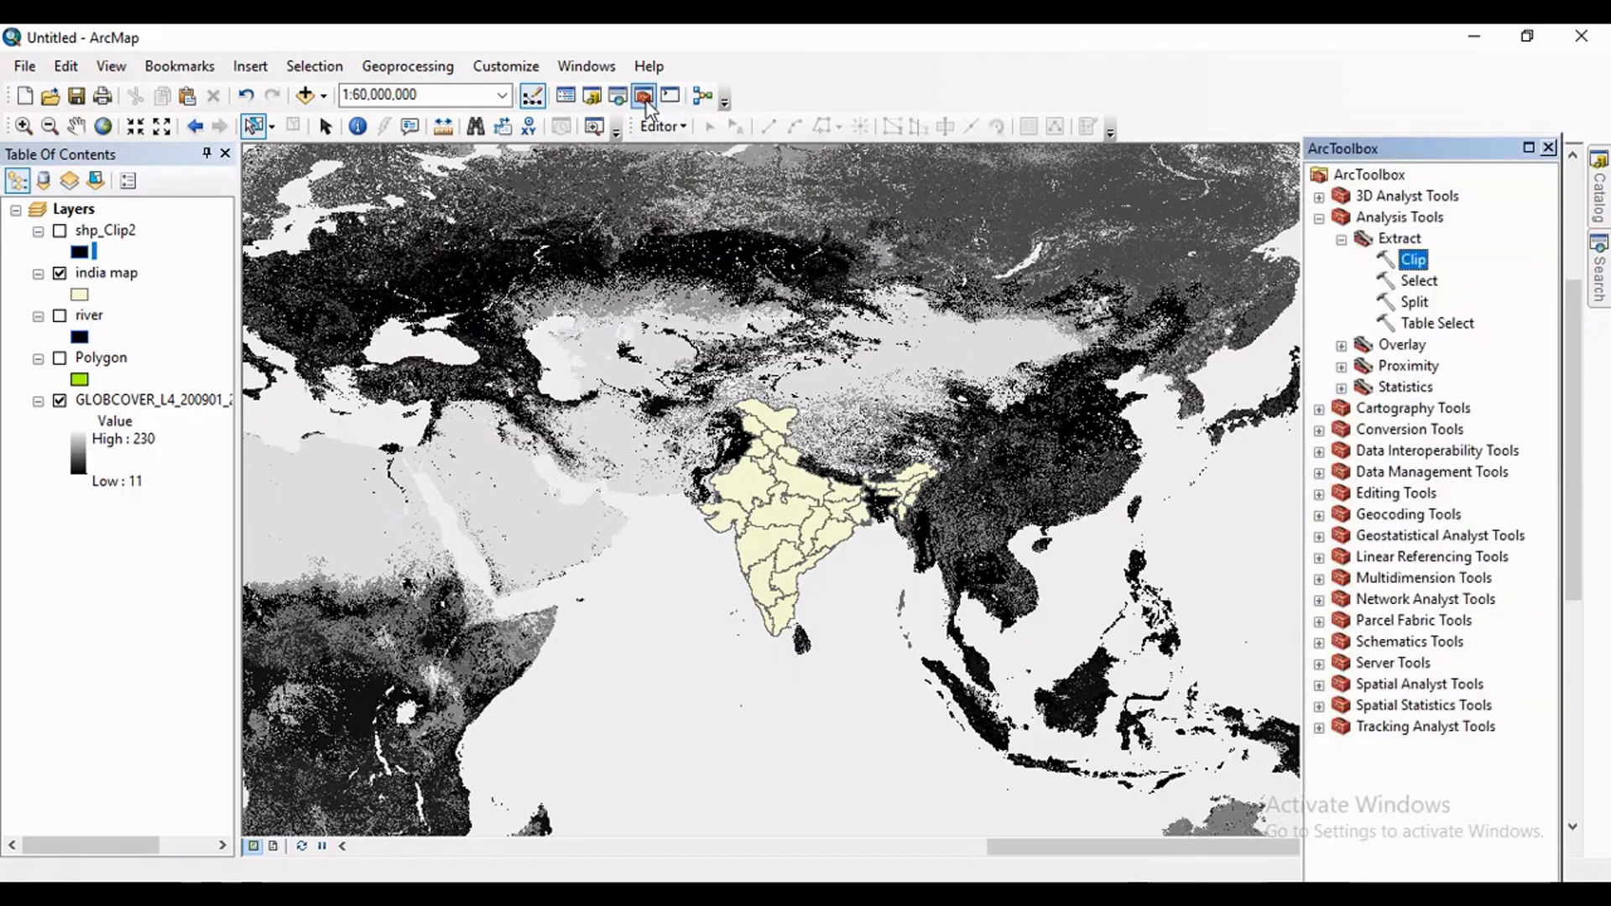
{"action": "left_click", "coordinate": [1319, 220]}
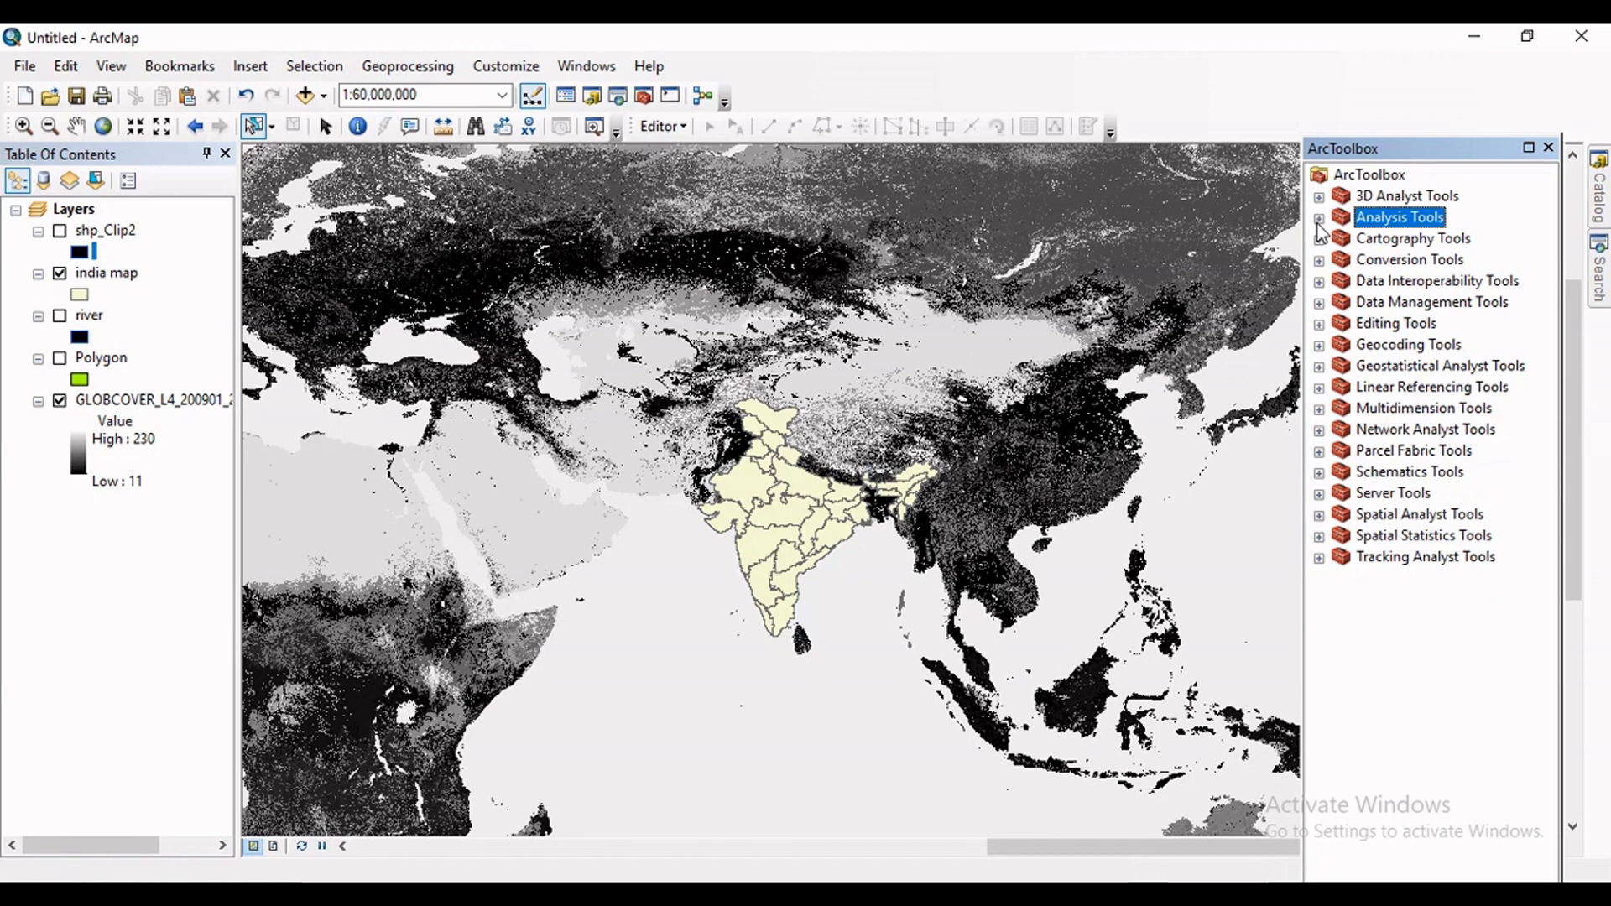
{"action": "left_click", "coordinate": [1319, 304]}
{"action": "scroll", "coordinate": [1351, 432], "scroll_direction": "down", "scroll_amount": 1}
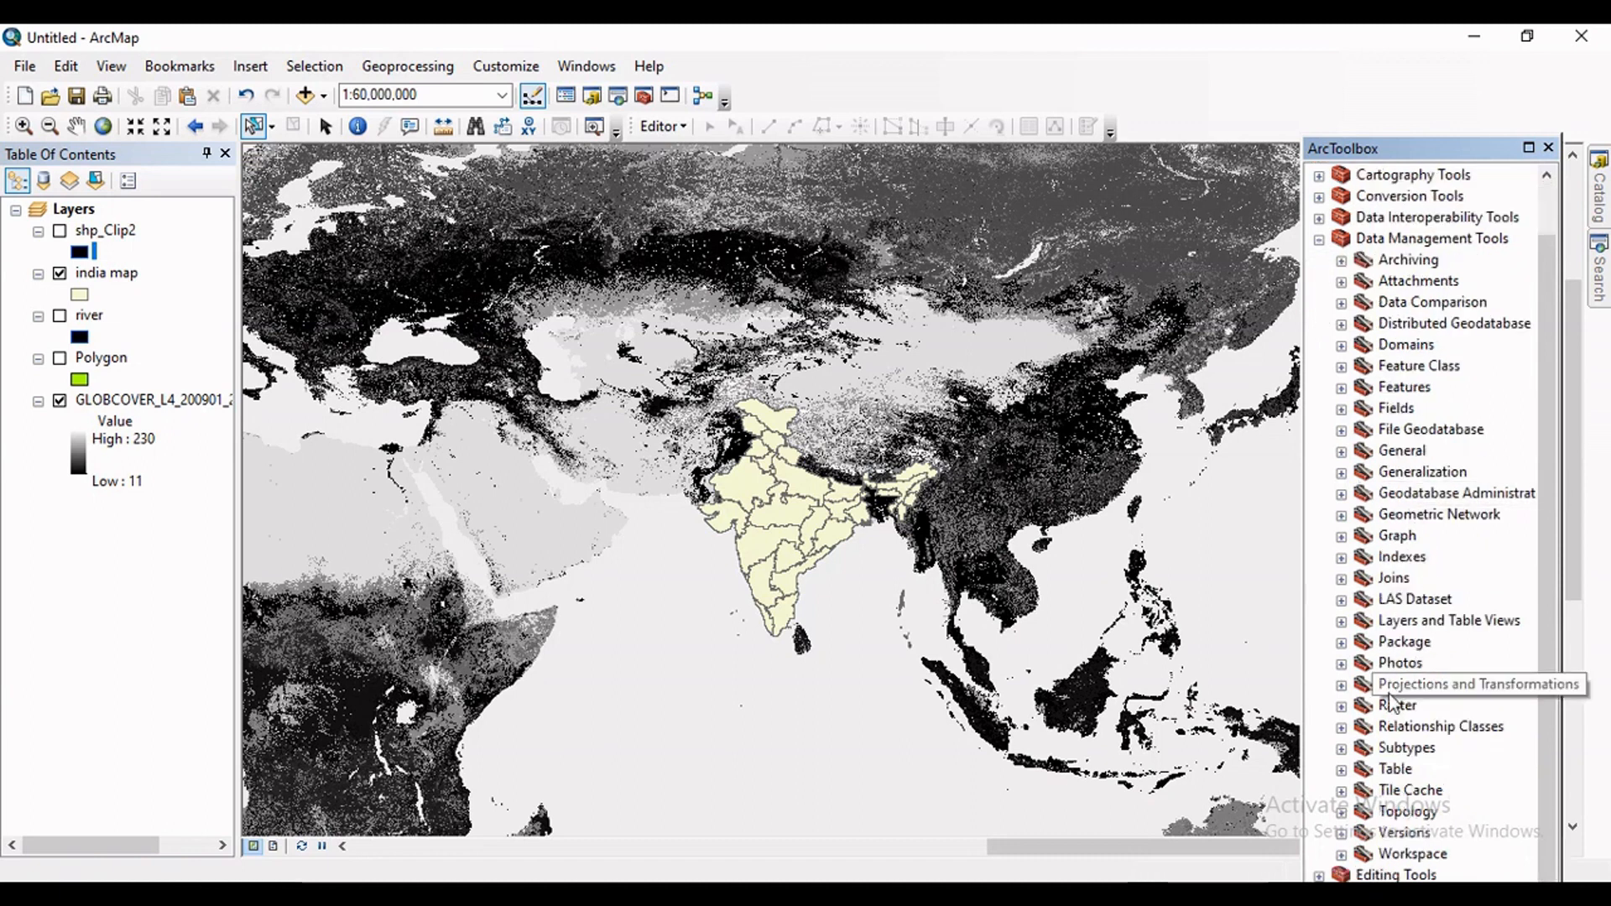
{"action": "left_click", "coordinate": [1342, 707]}
{"action": "scroll", "coordinate": [1346, 713], "scroll_direction": "down", "scroll_amount": 1}
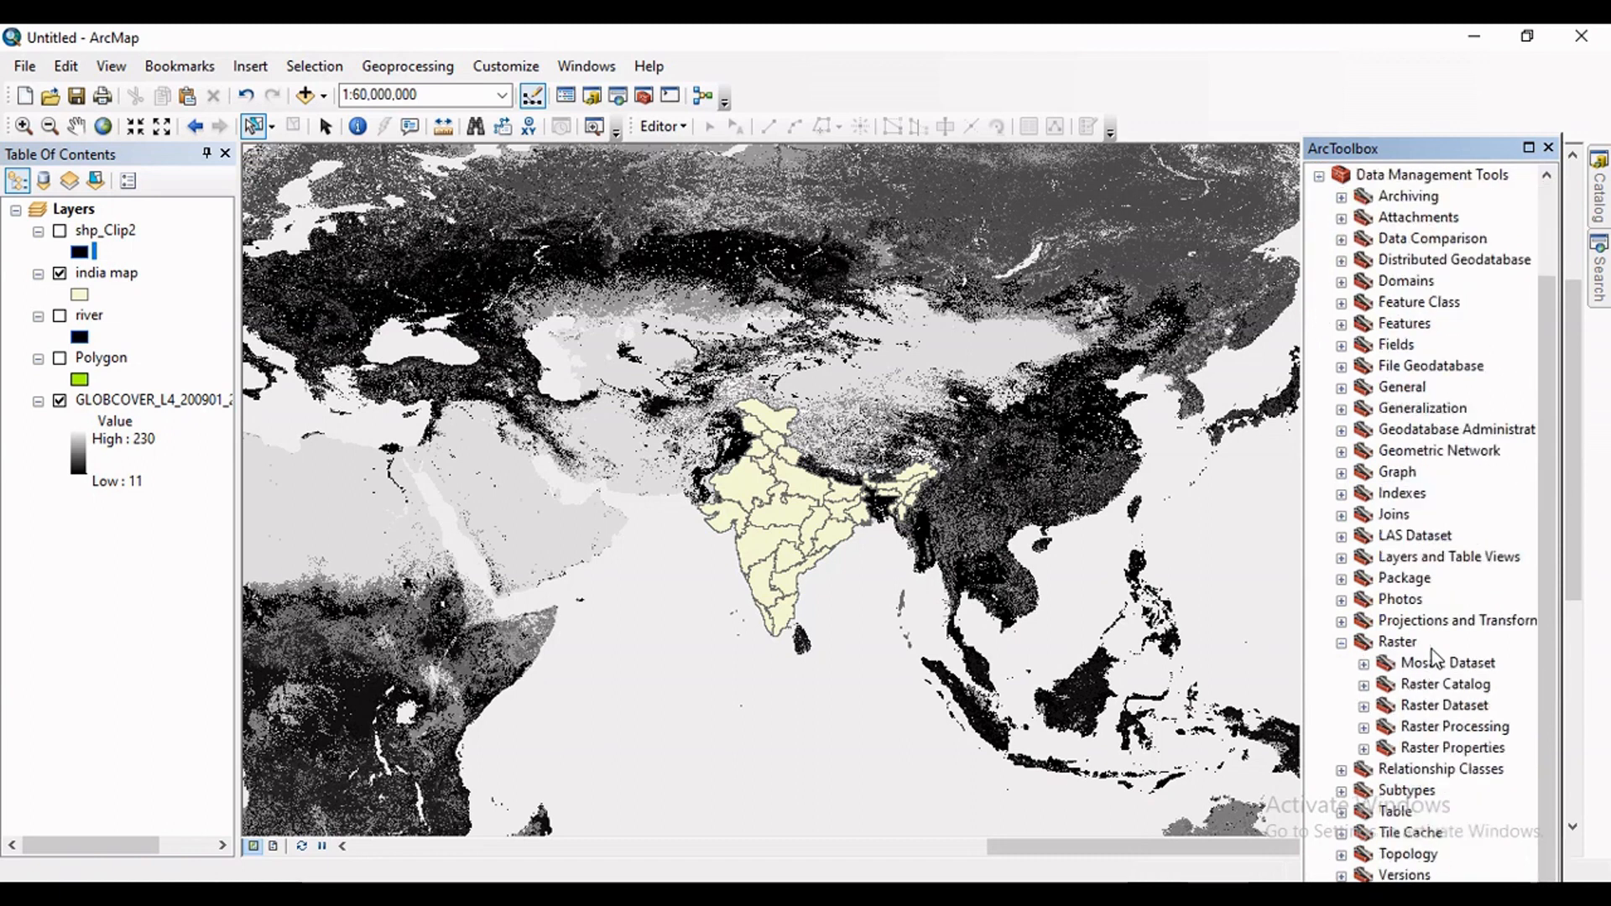
{"action": "left_click", "coordinate": [1365, 728]}
{"action": "scroll", "coordinate": [1452, 689], "scroll_direction": "down", "scroll_amount": 1}
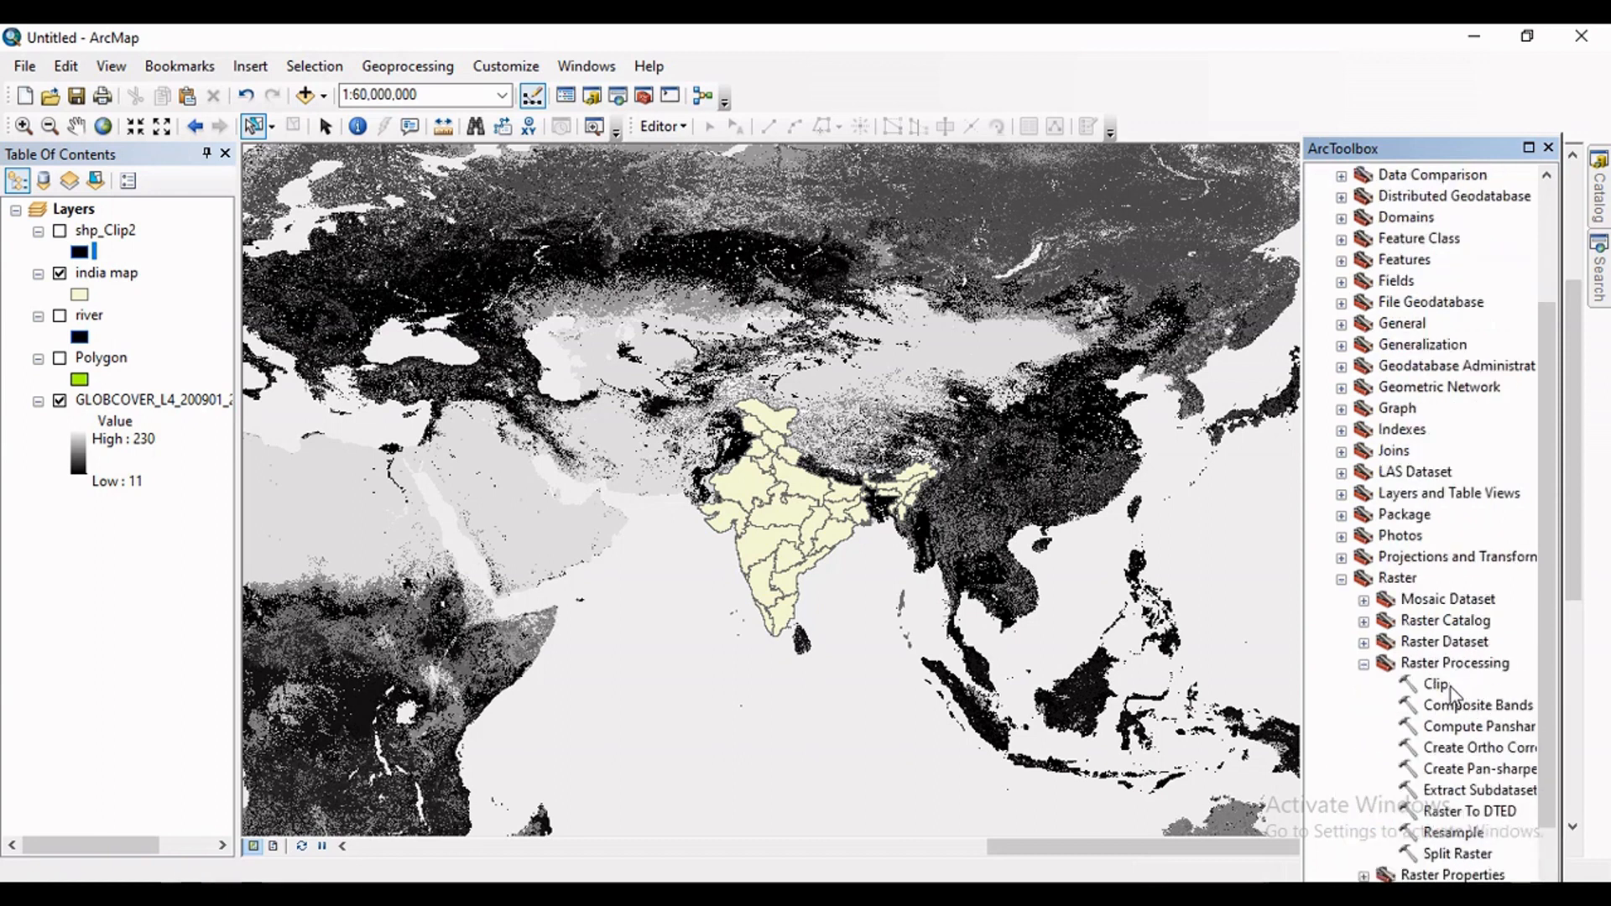
{"action": "double_click", "coordinate": [1450, 688]}
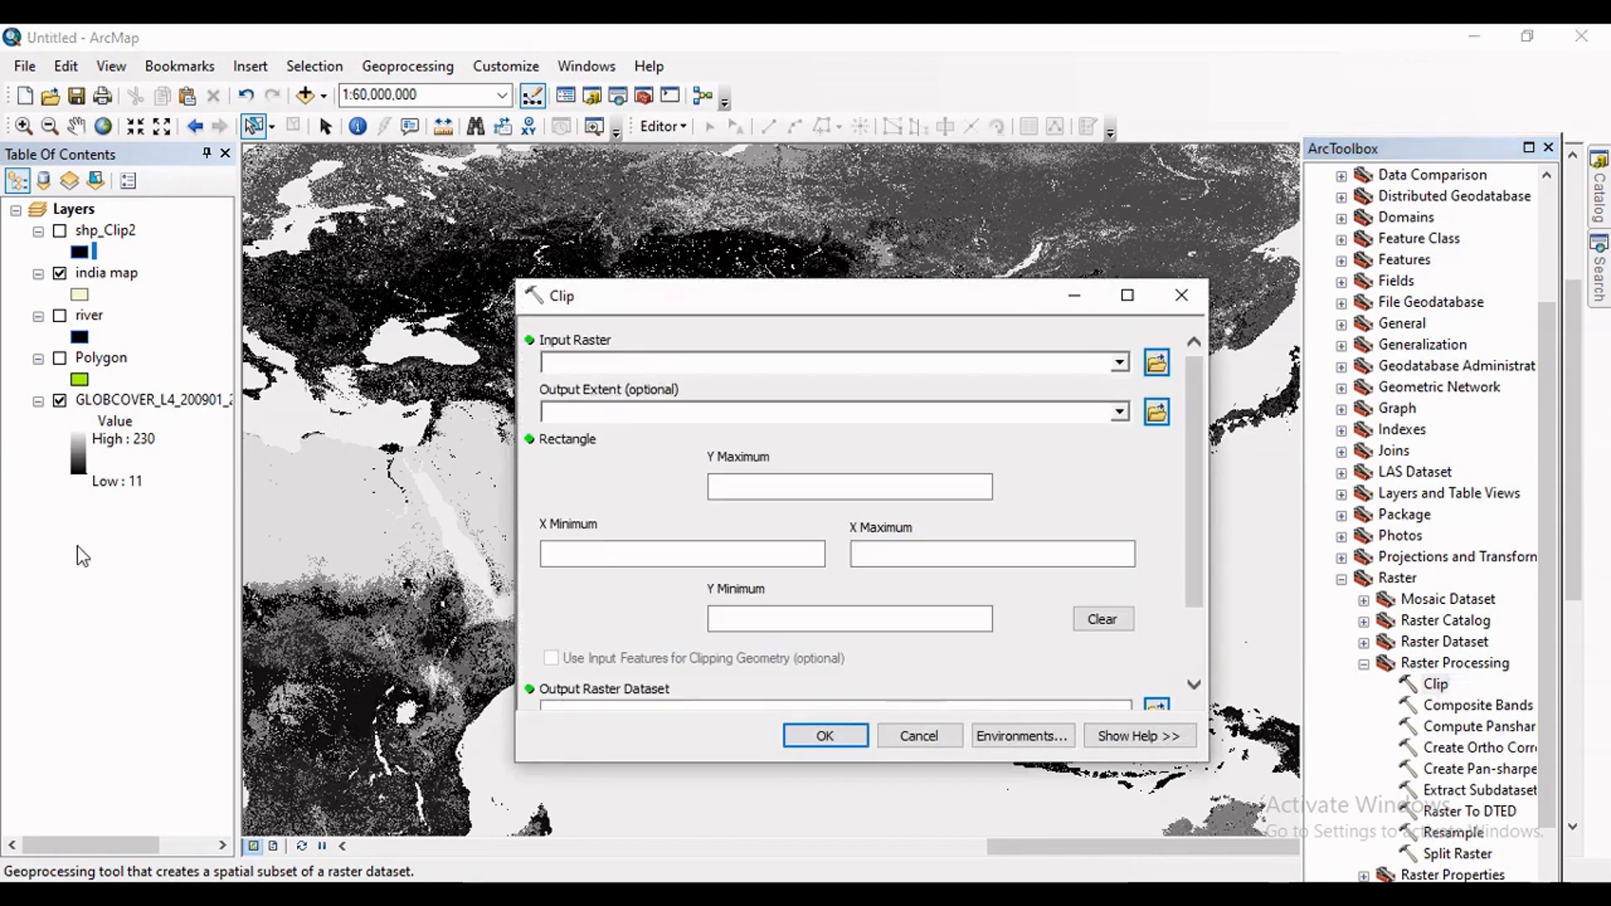
Clip GLOBCOVER_L4_200901_200912_V2.3.tif to the india map extent, using the input features for clipping geometry and the default output raster c3_Clip3.
{"action": "left_click", "coordinate": [1120, 363]}
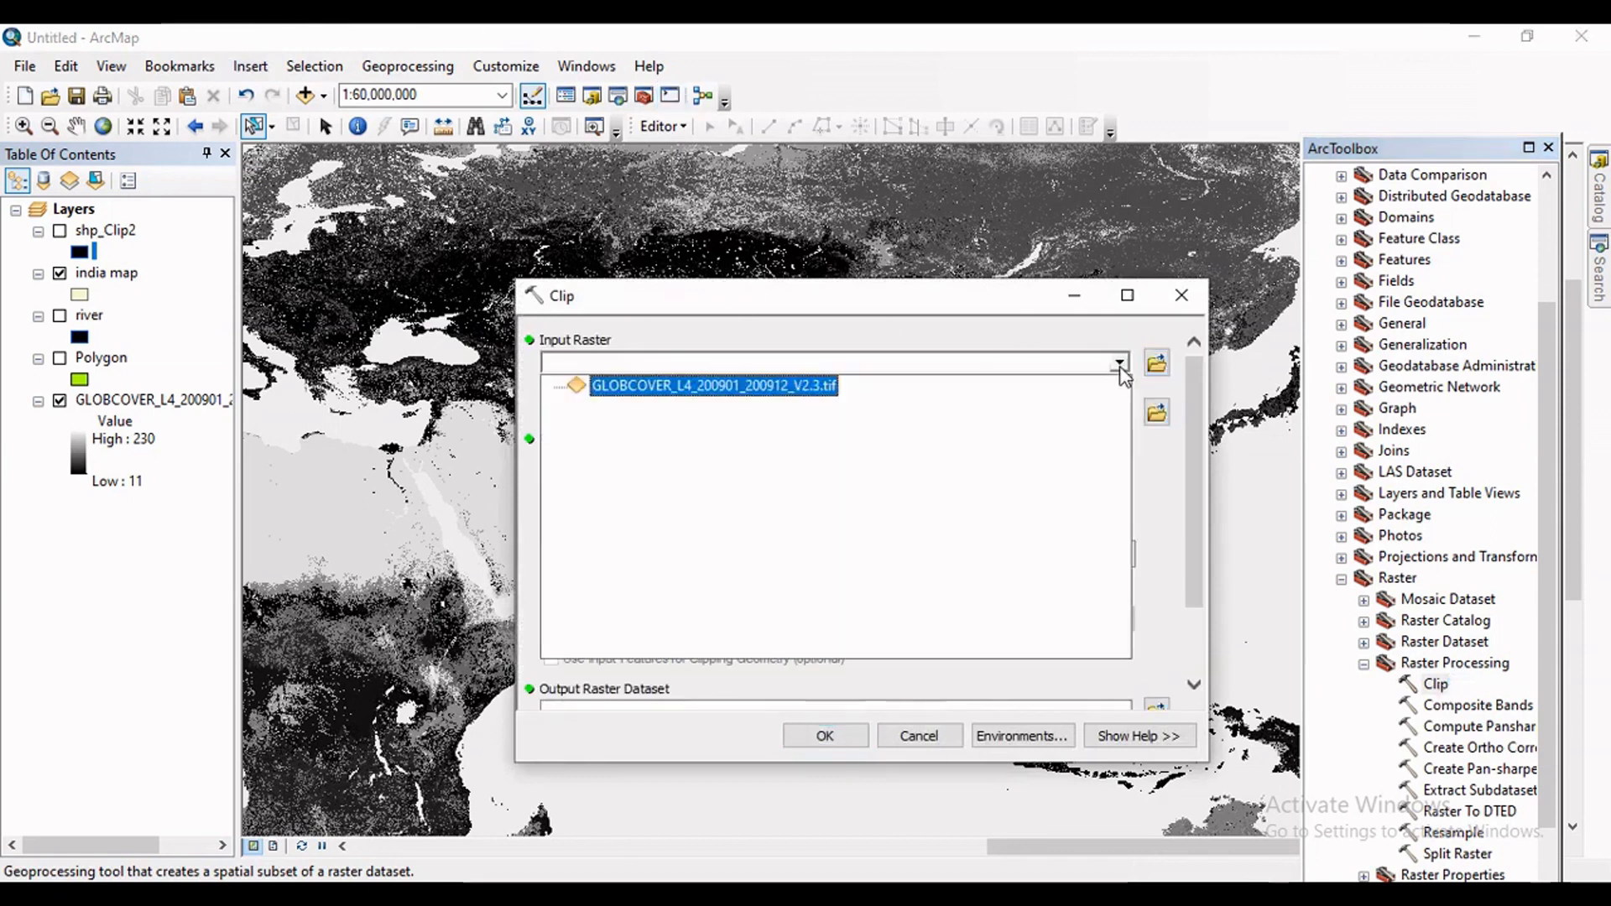
{"action": "left_click", "coordinate": [719, 387]}
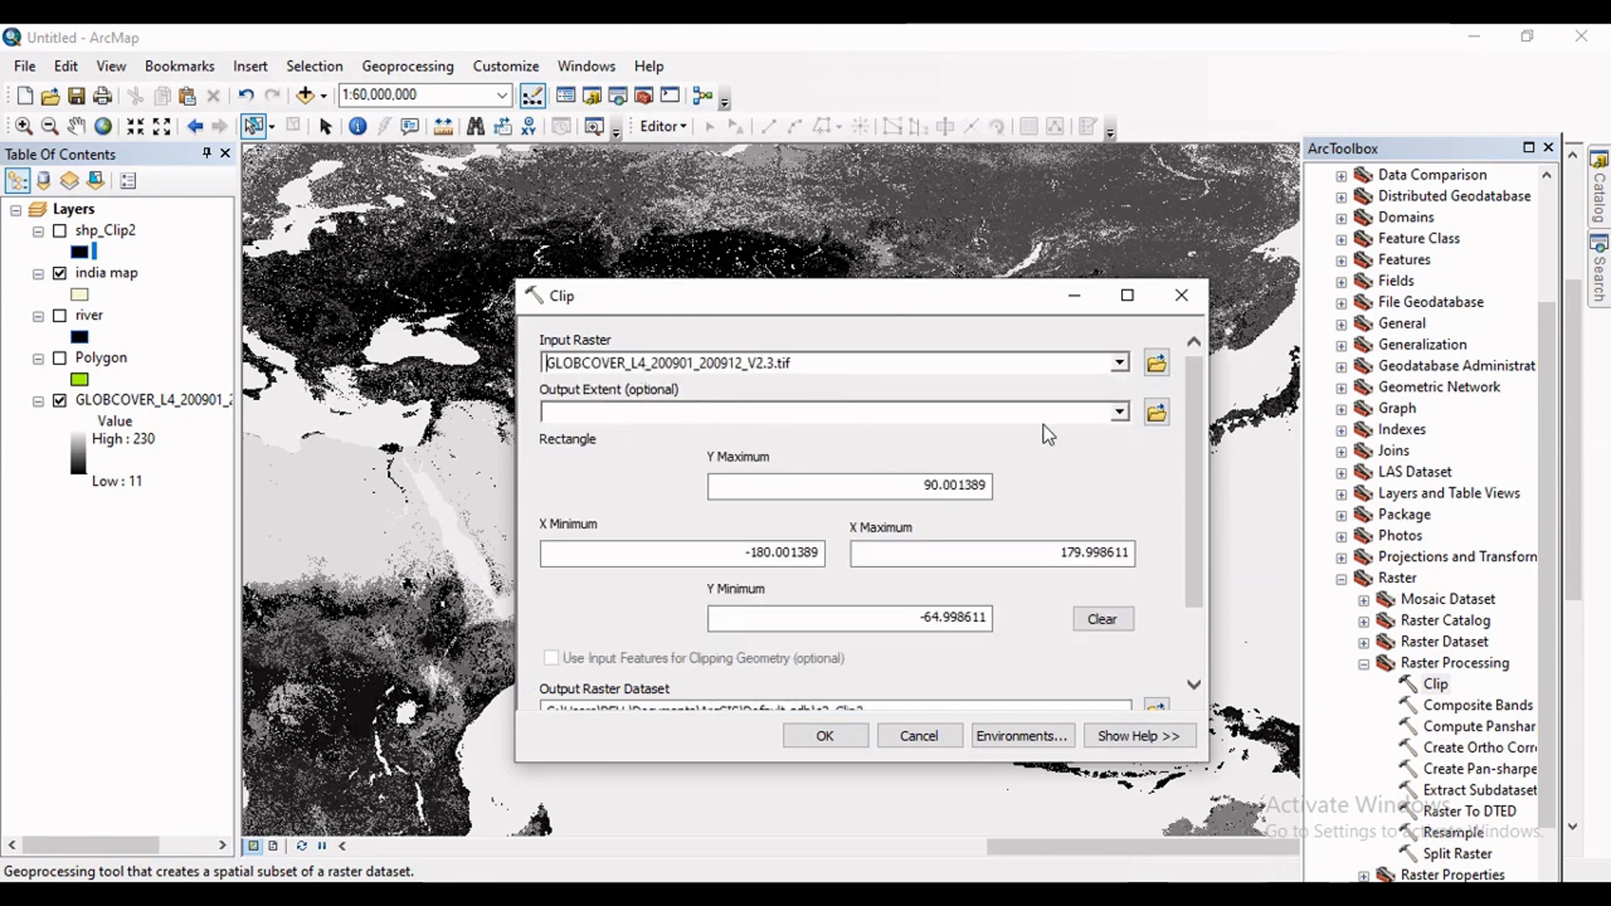
{"action": "left_click", "coordinate": [1120, 412]}
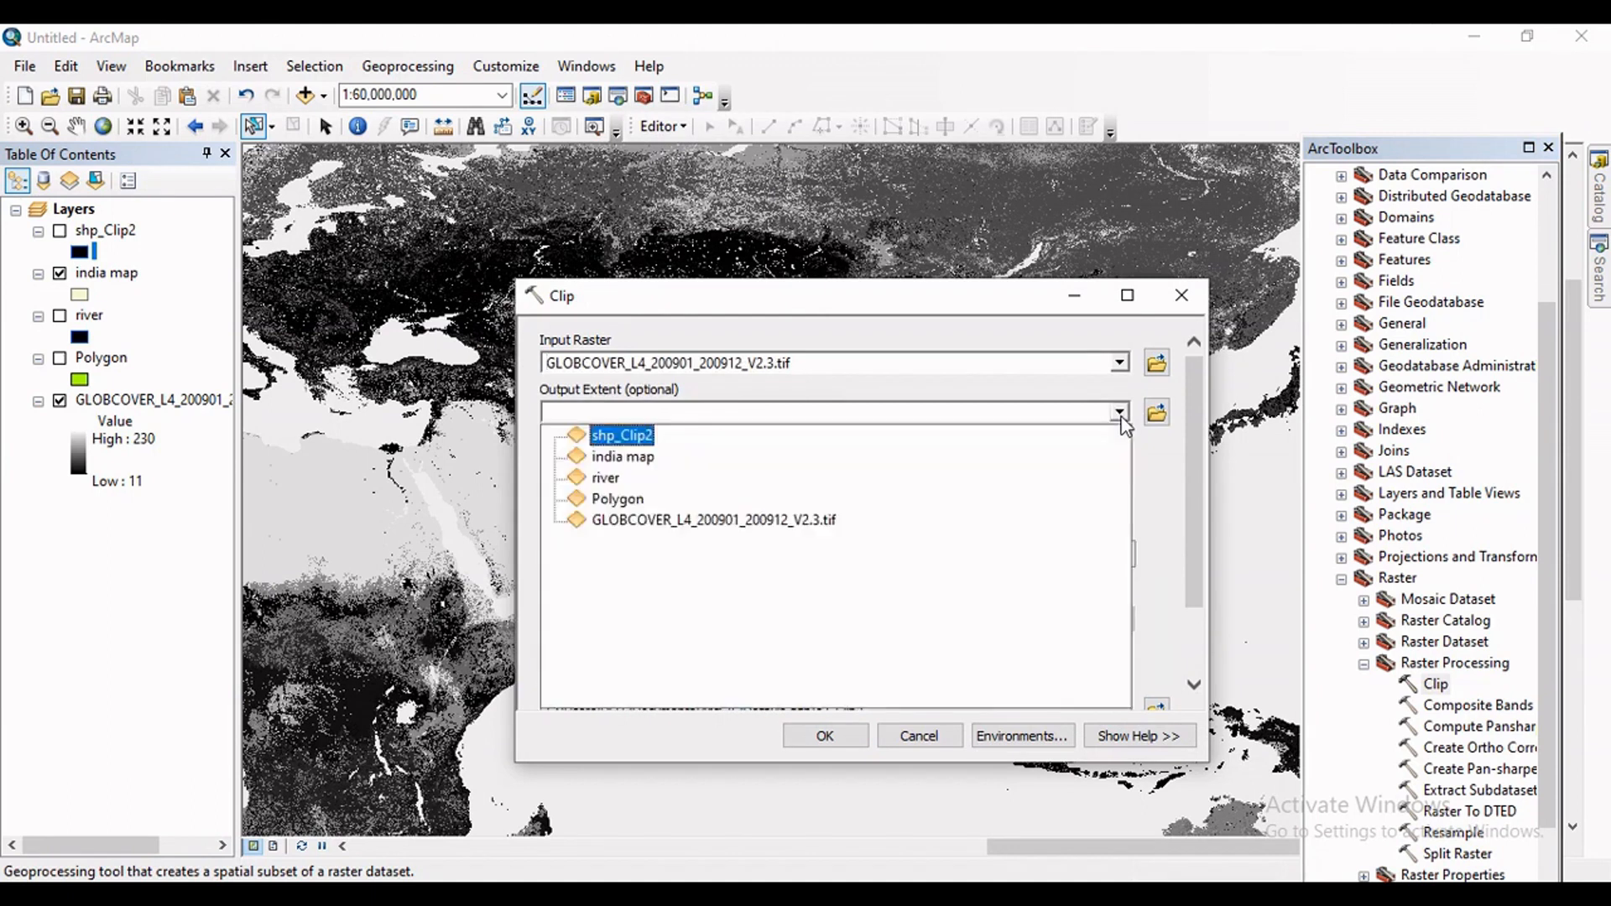
{"action": "left_click", "coordinate": [623, 457]}
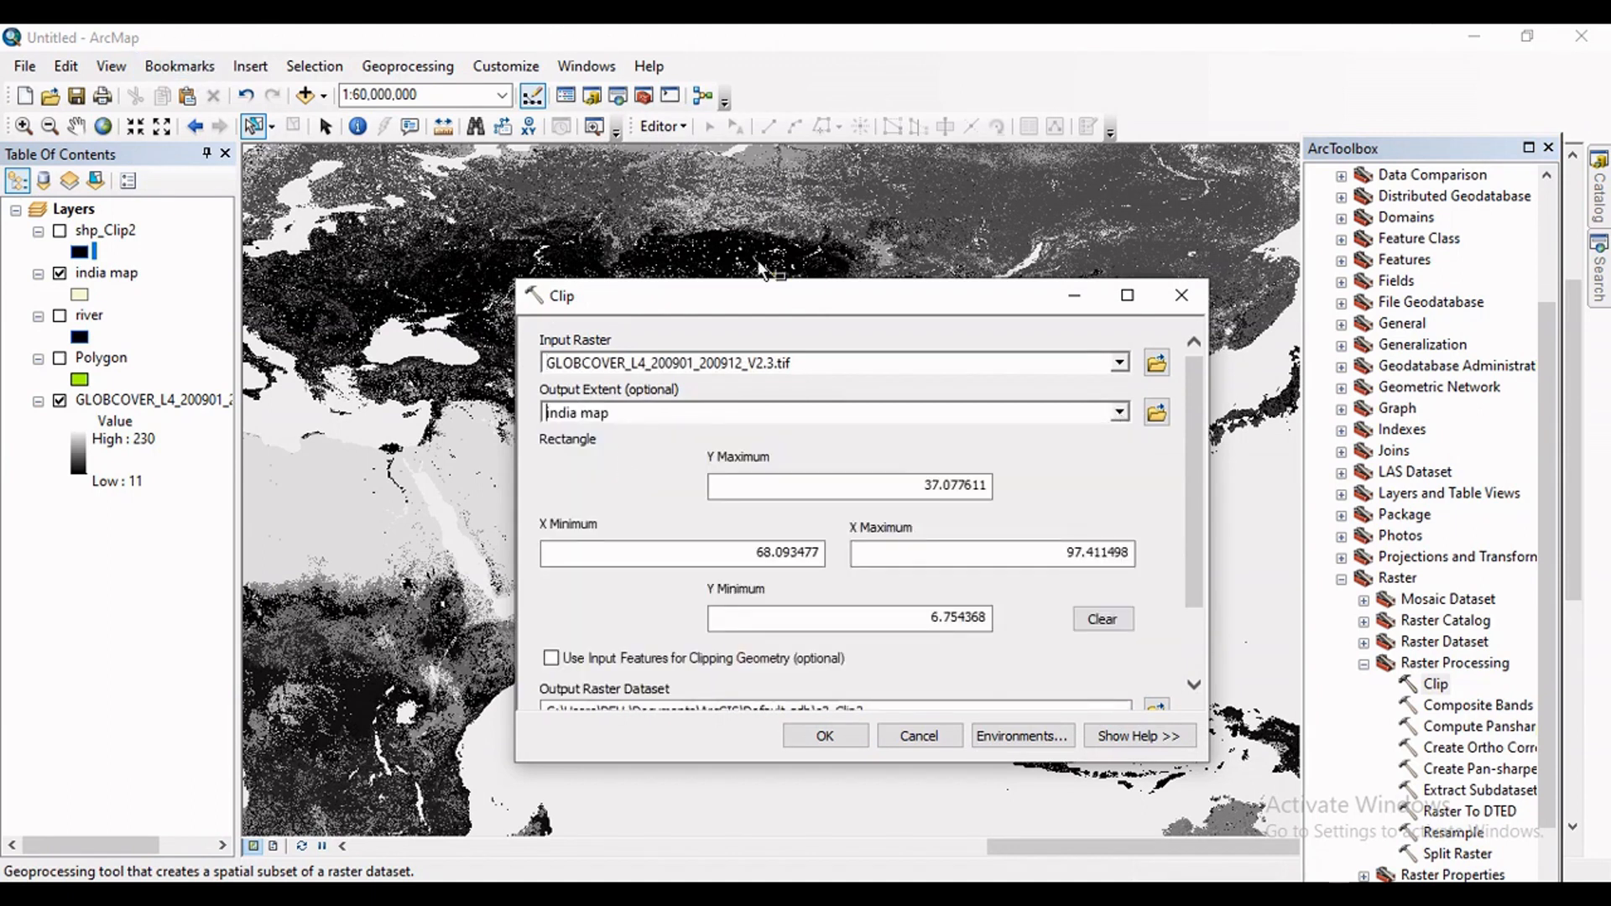
{"action": "left_click_drag", "start_coordinate": [1195, 469], "coordinate": [1193, 520]}
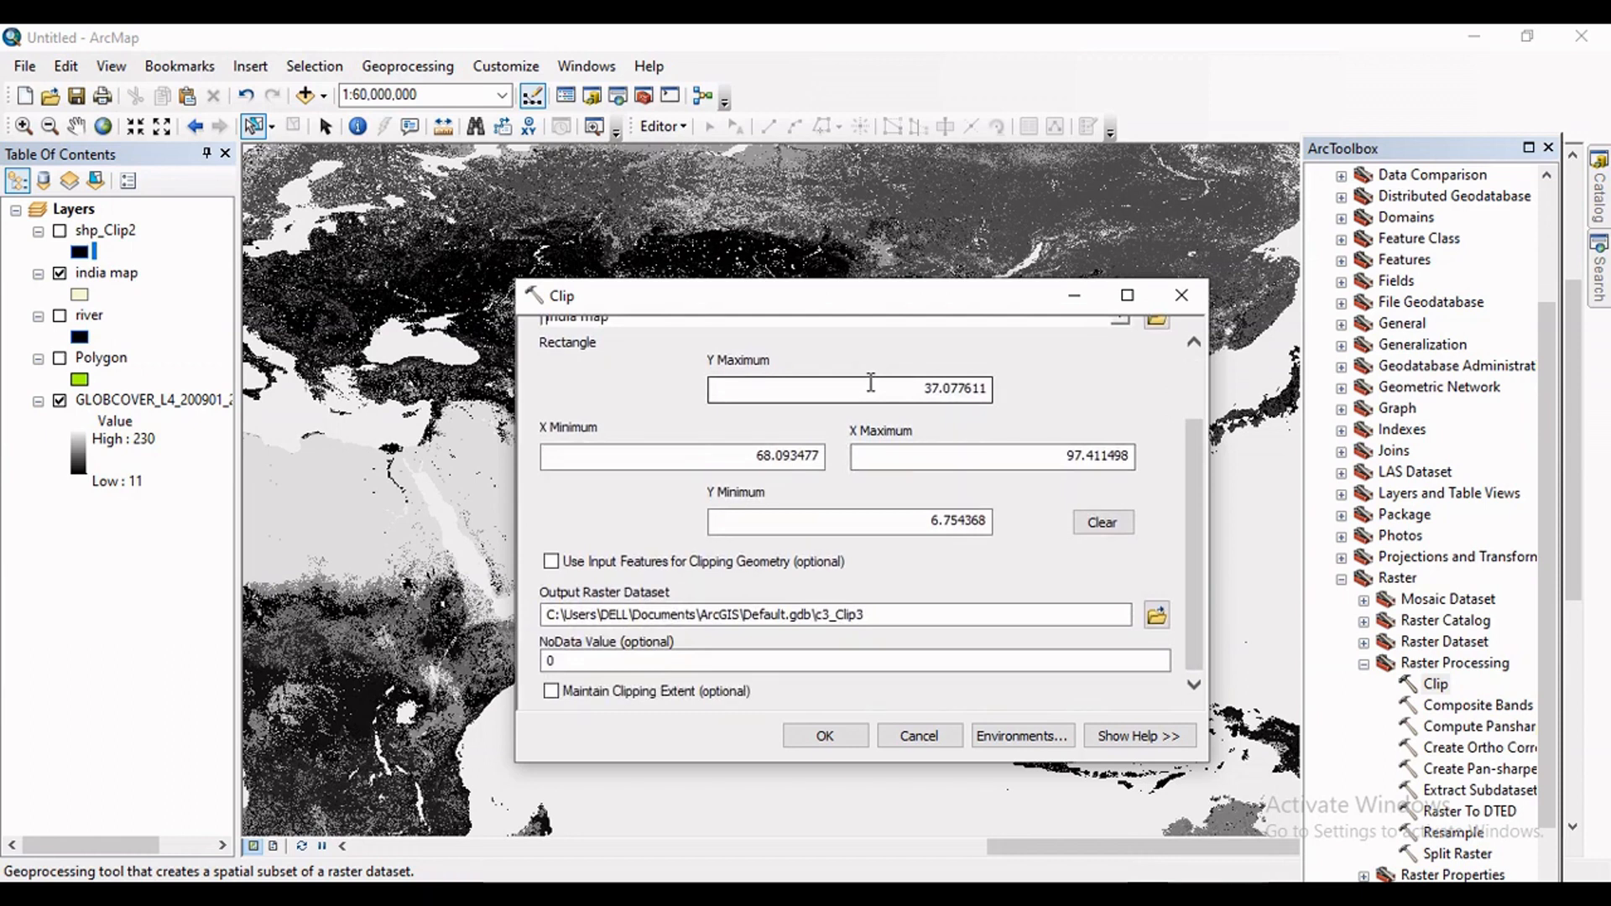
{"action": "left_click_drag", "start_coordinate": [861, 297], "coordinate": [861, 205]}
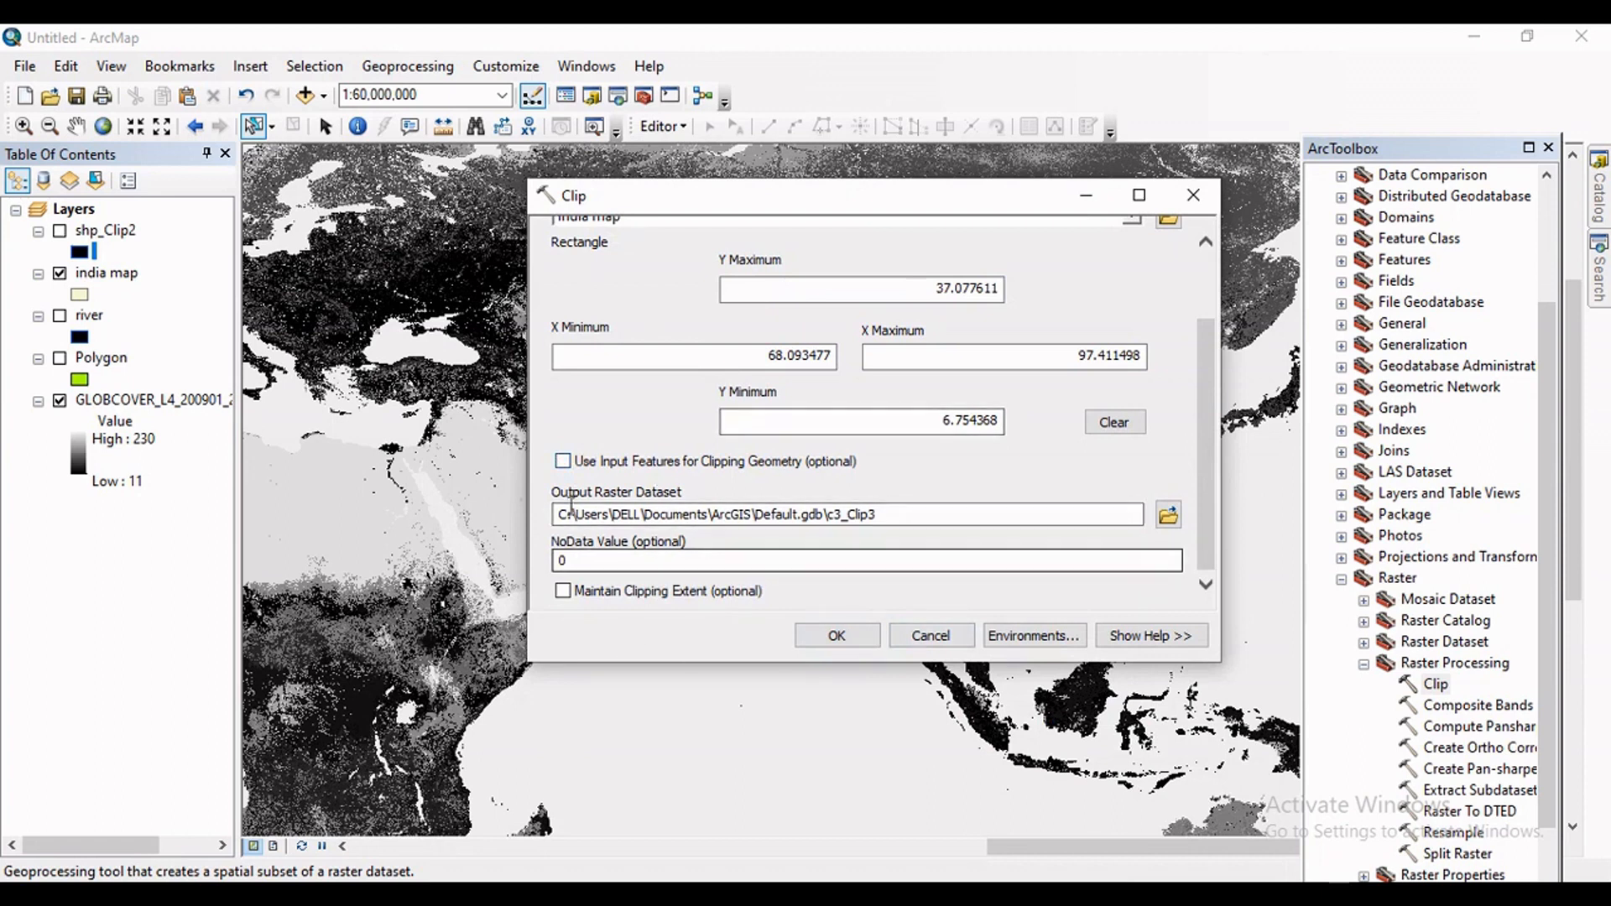
{"action": "left_click", "coordinate": [563, 462]}
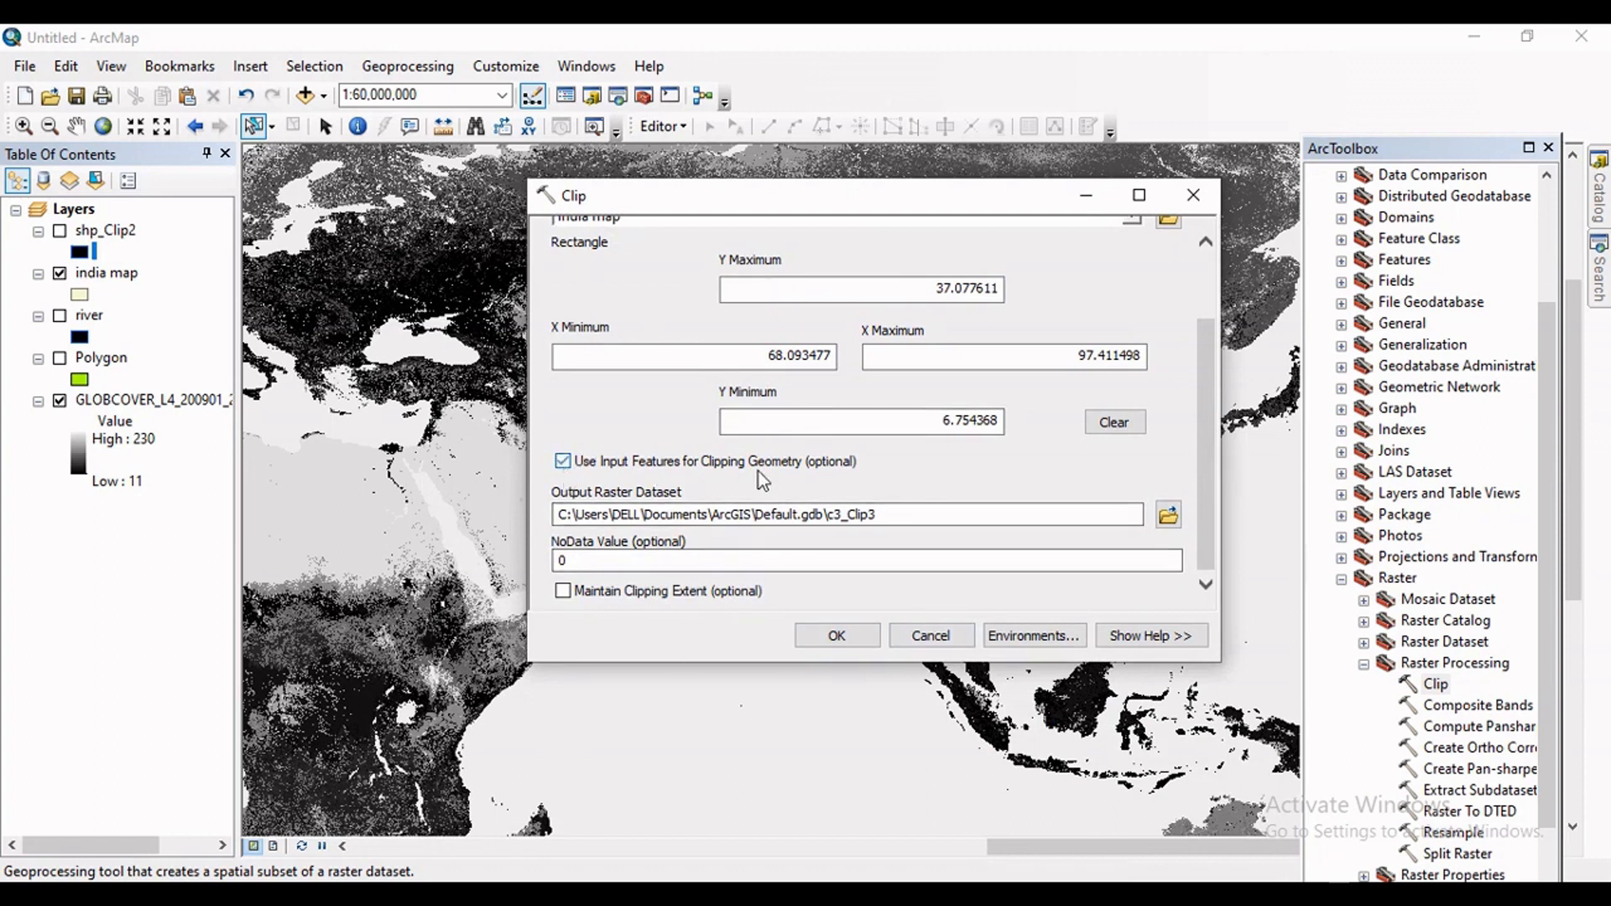
{"action": "left_click", "coordinate": [853, 647]}
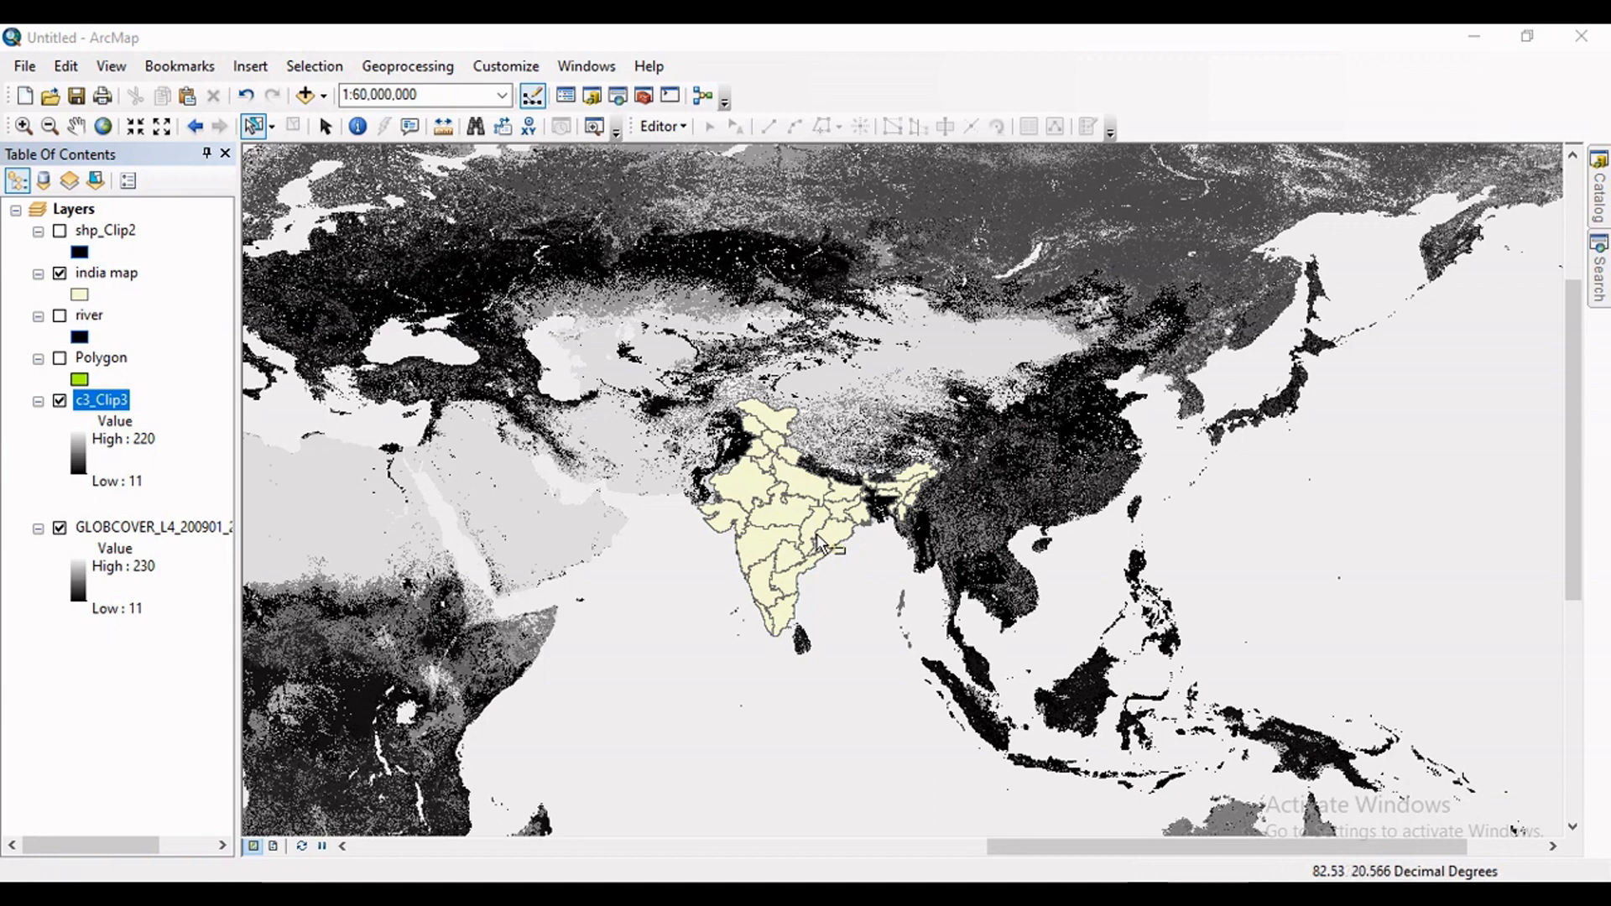
Hide the original GLOBCOVER raster and the india map layer to inspect only the clipped raster over India.
{"action": "left_click", "coordinate": [60, 529]}
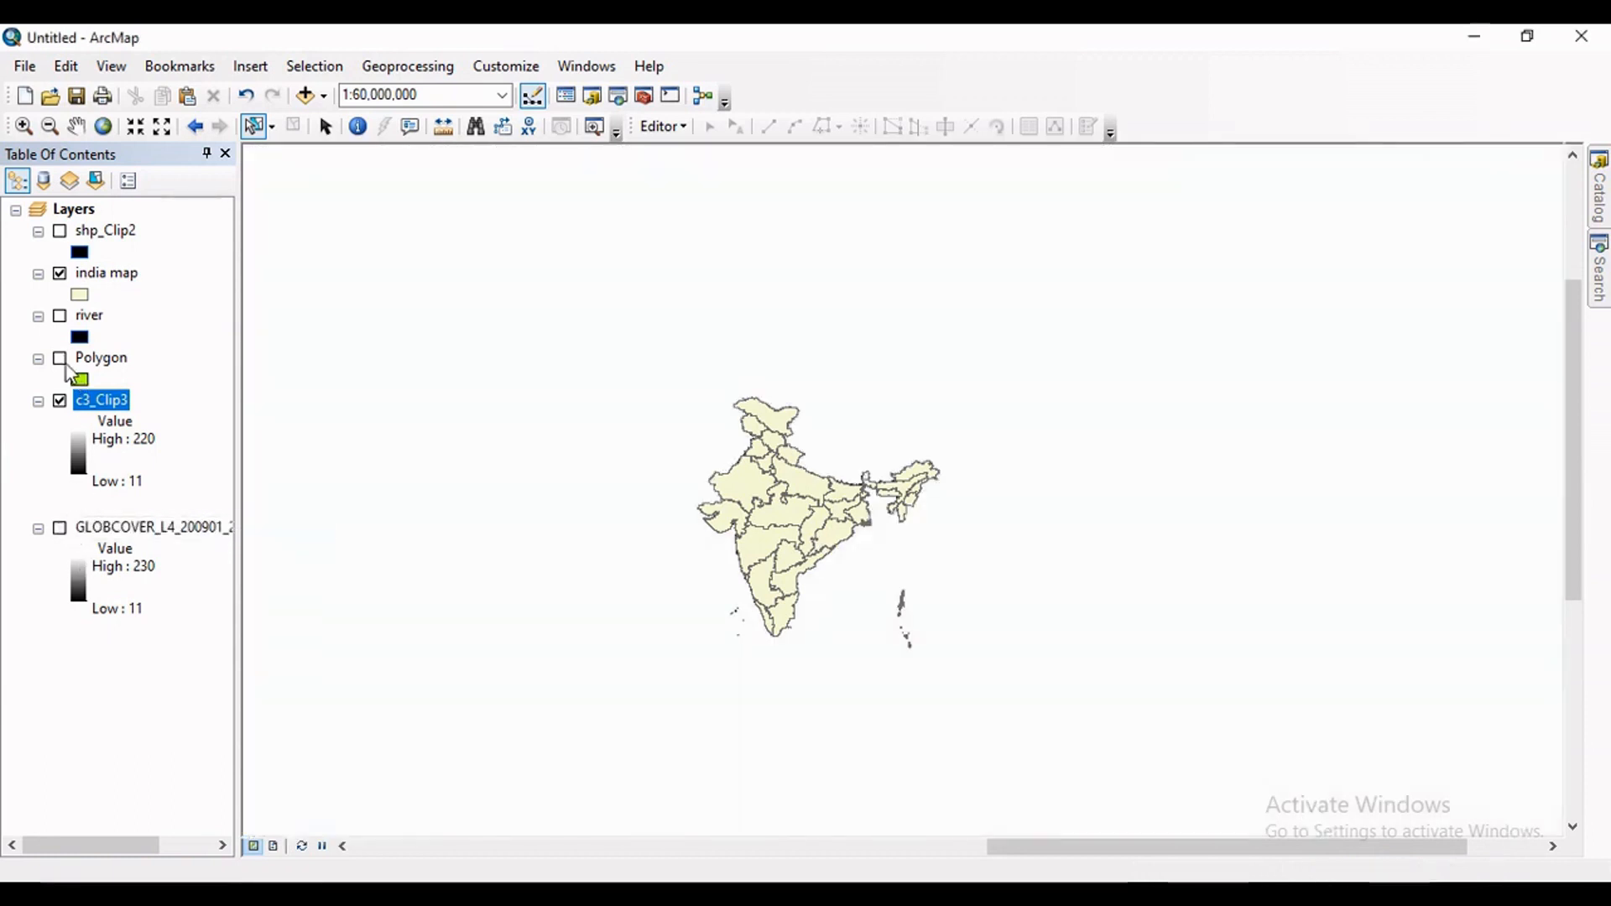
{"action": "left_click", "coordinate": [60, 273]}
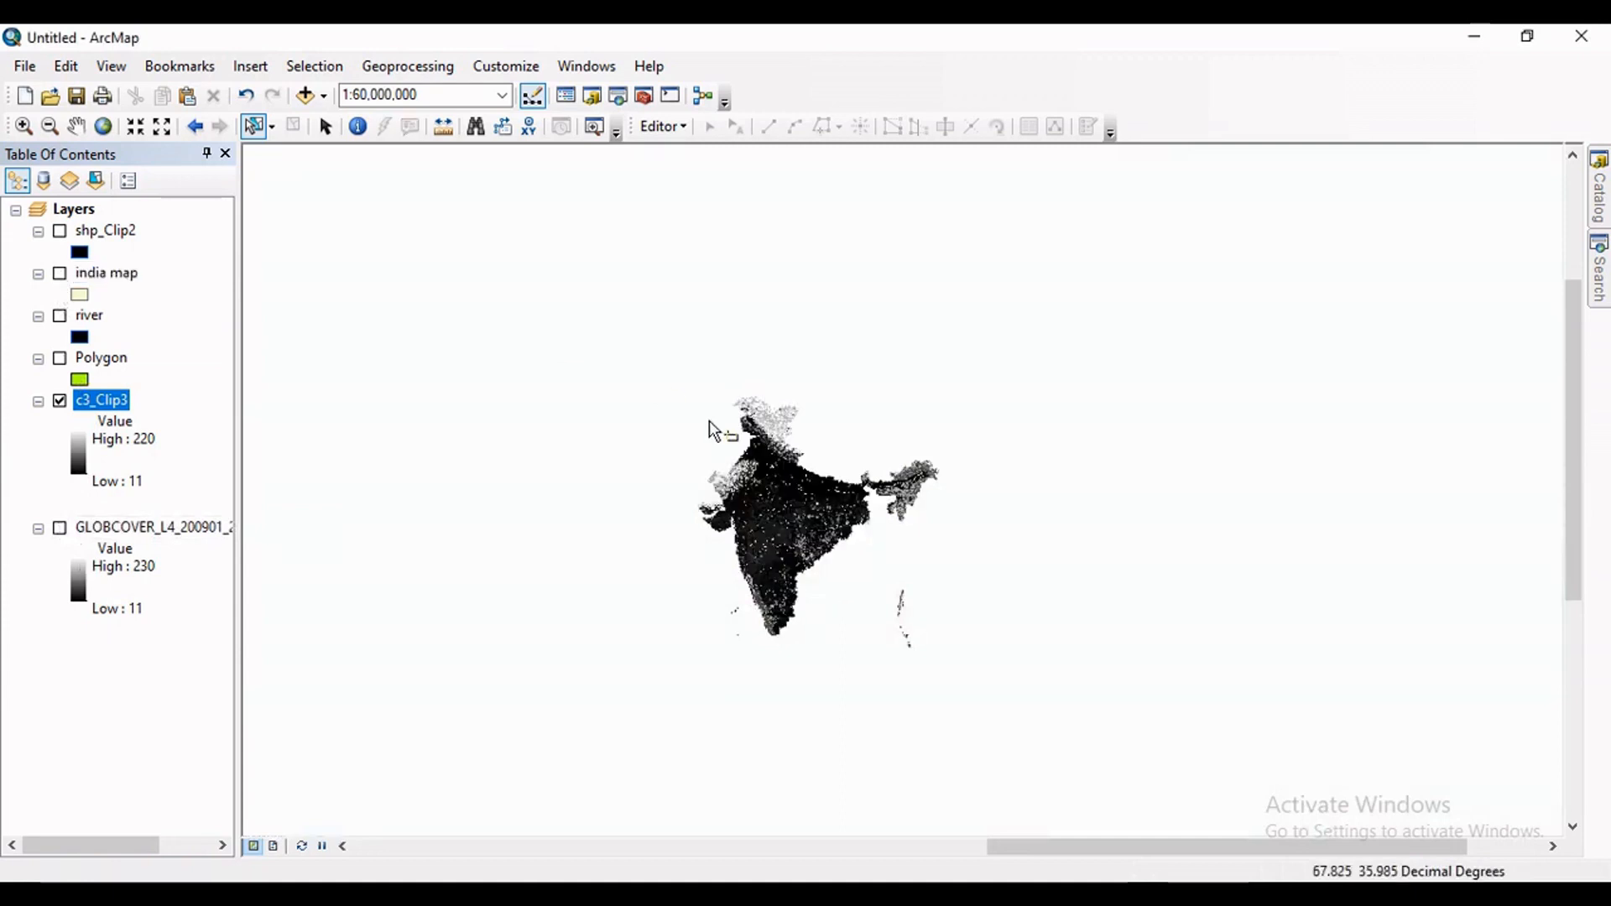
{"action": "scroll", "coordinate": [805, 534], "scroll_direction": "up", "scroll_amount": 2}
{"action": "scroll", "coordinate": [808, 531], "scroll_direction": "up", "scroll_amount": 2}
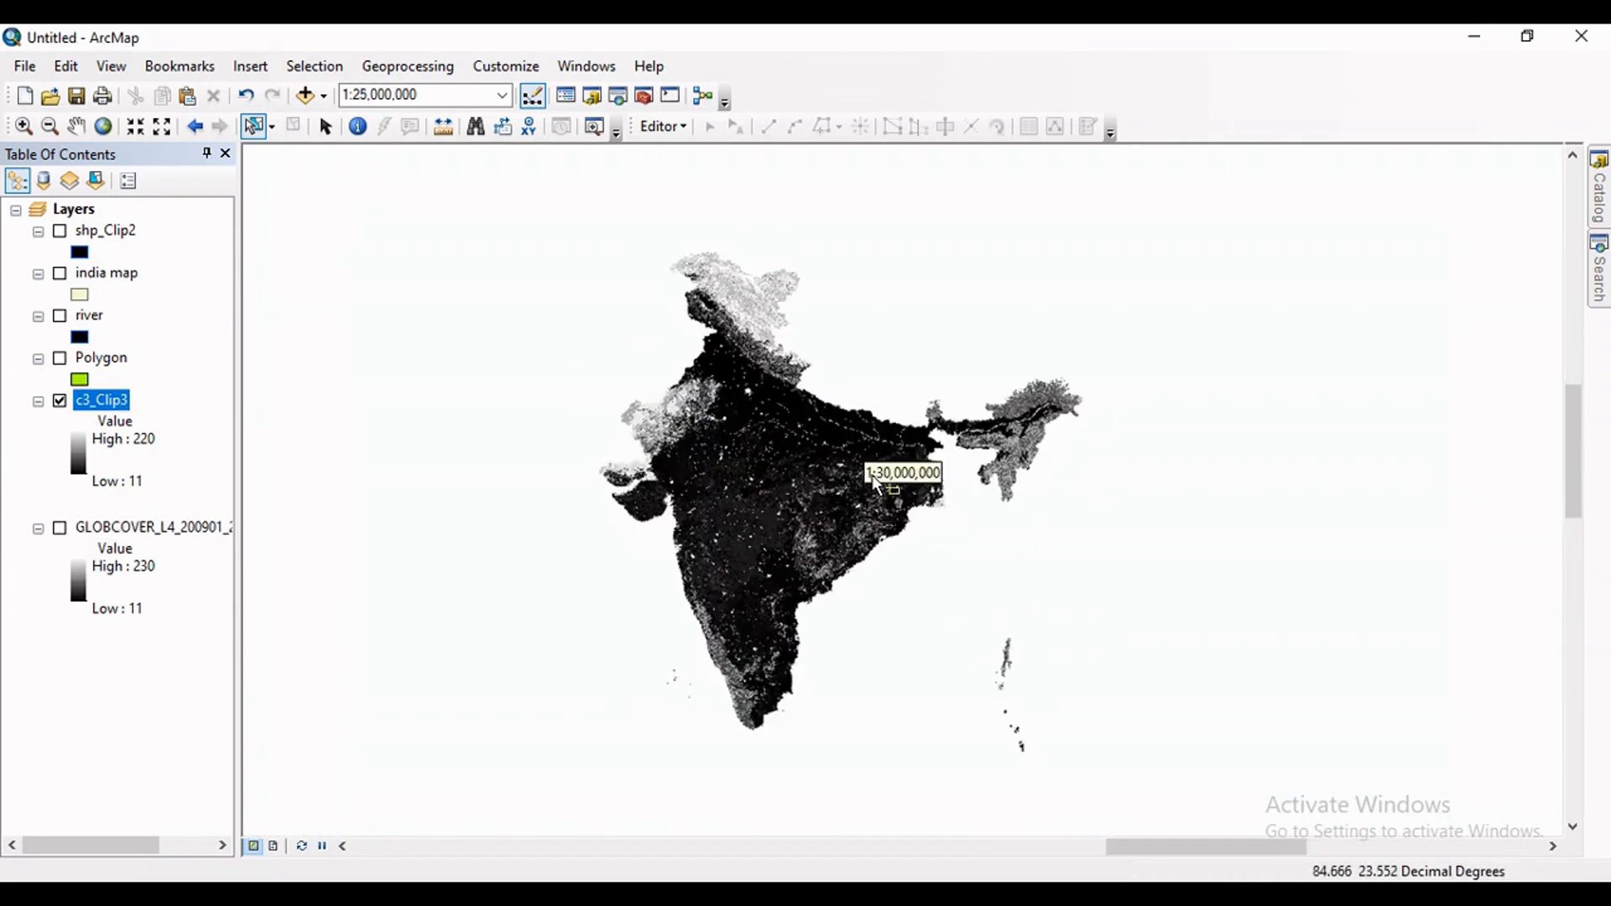
{"action": "scroll", "coordinate": [803, 497], "scroll_direction": "up", "scroll_amount": 2}
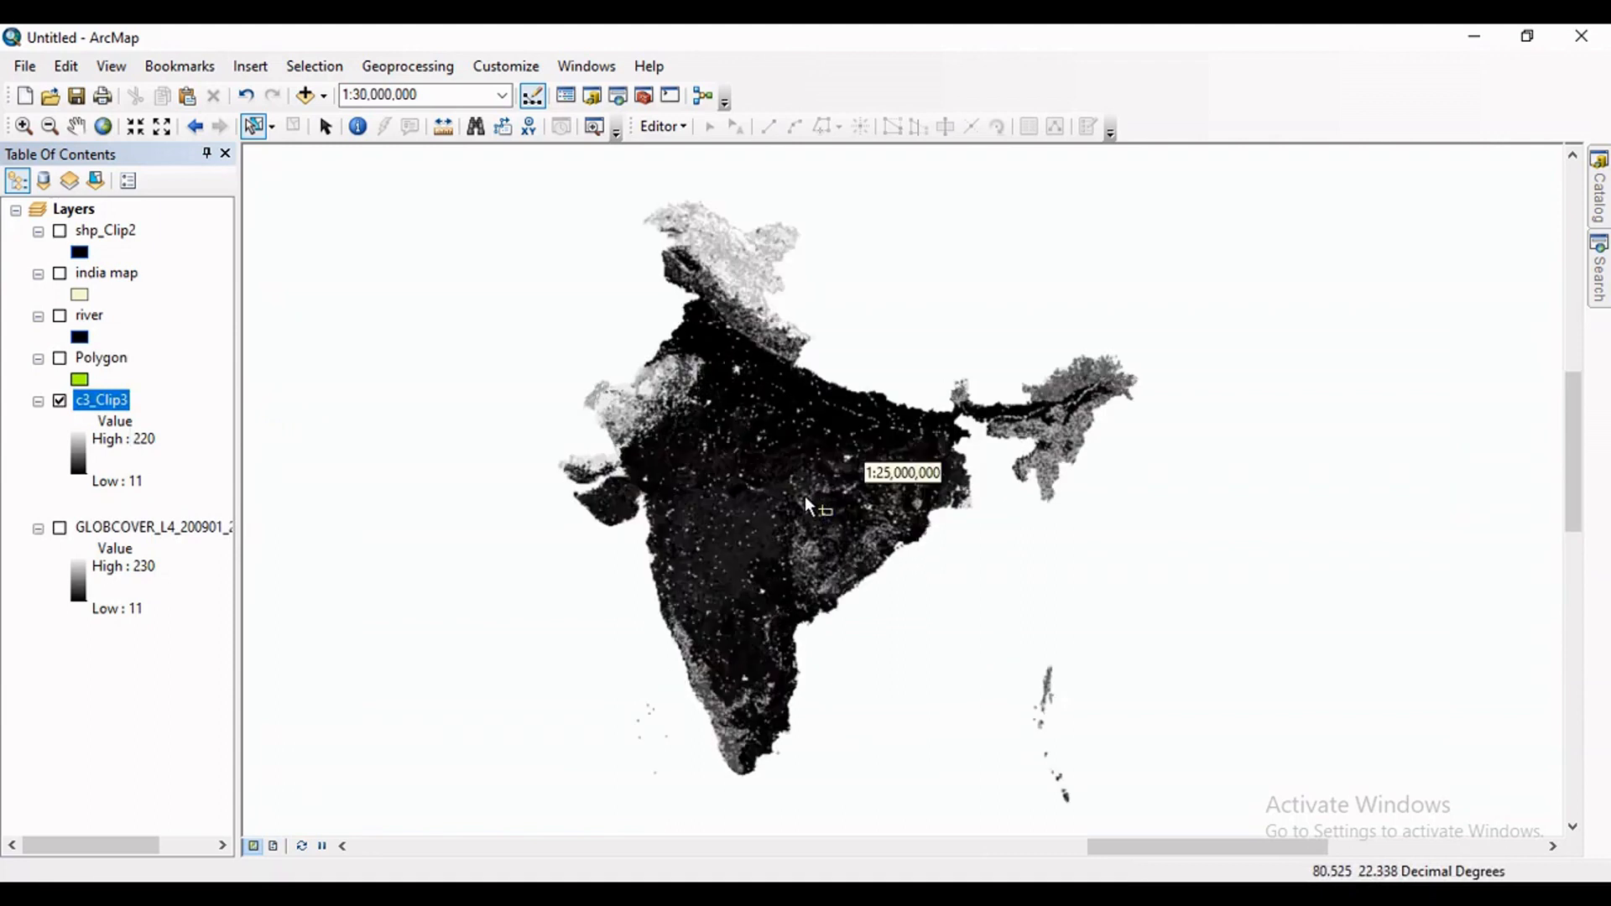
{"action": "scroll", "coordinate": [802, 496], "scroll_direction": "down", "scroll_amount": 2}
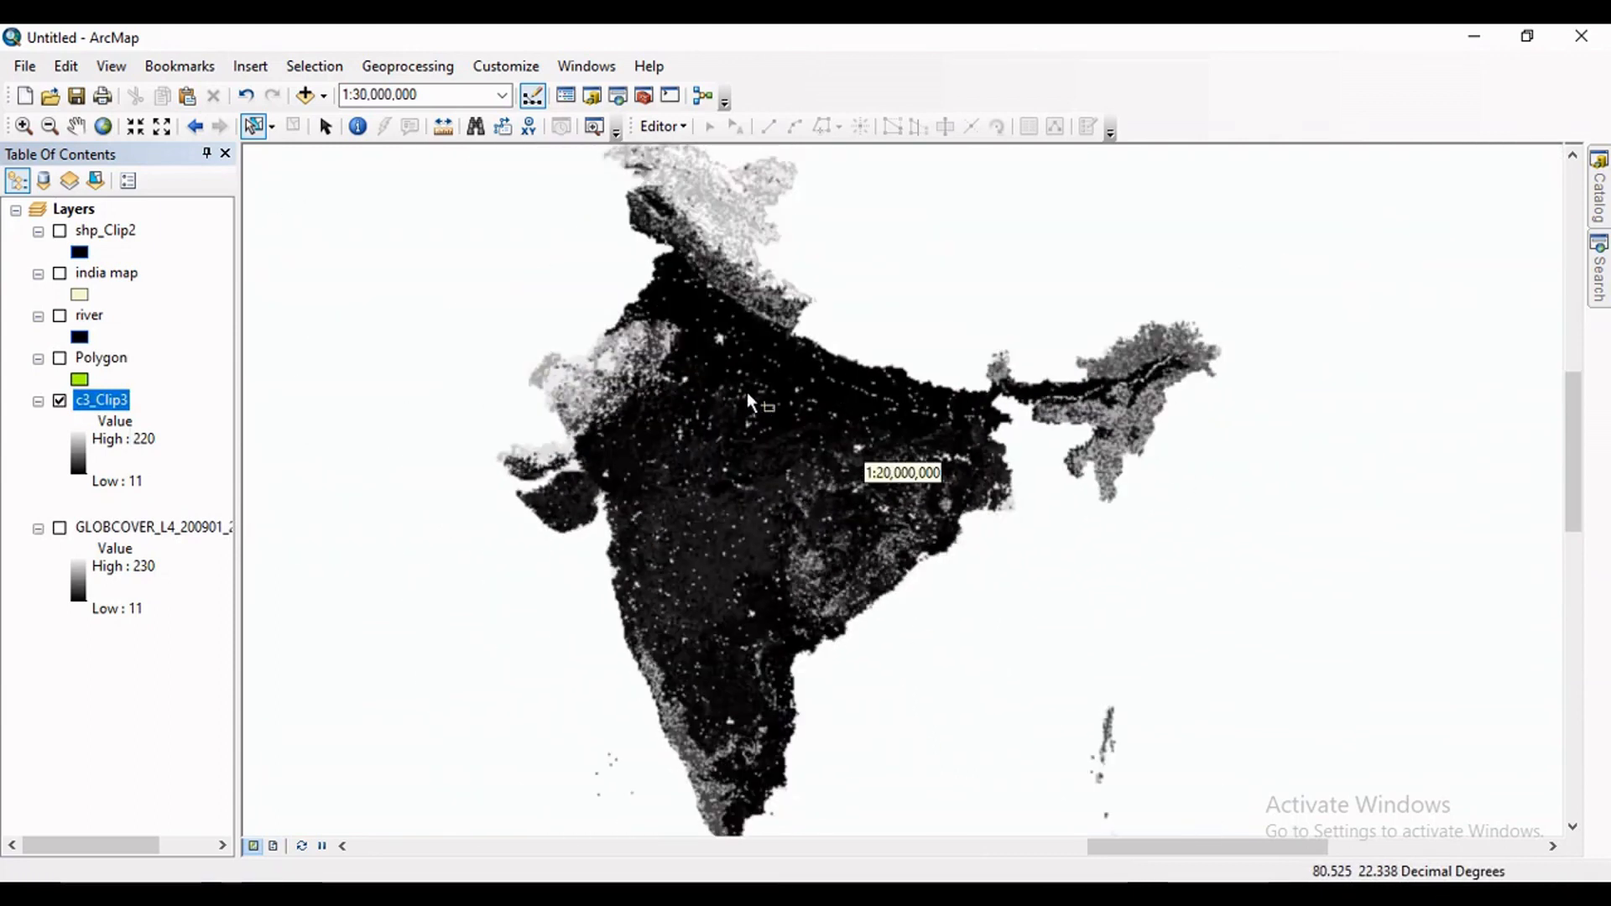
{"action": "scroll", "coordinate": [819, 406], "scroll_direction": "down", "scroll_amount": 1}
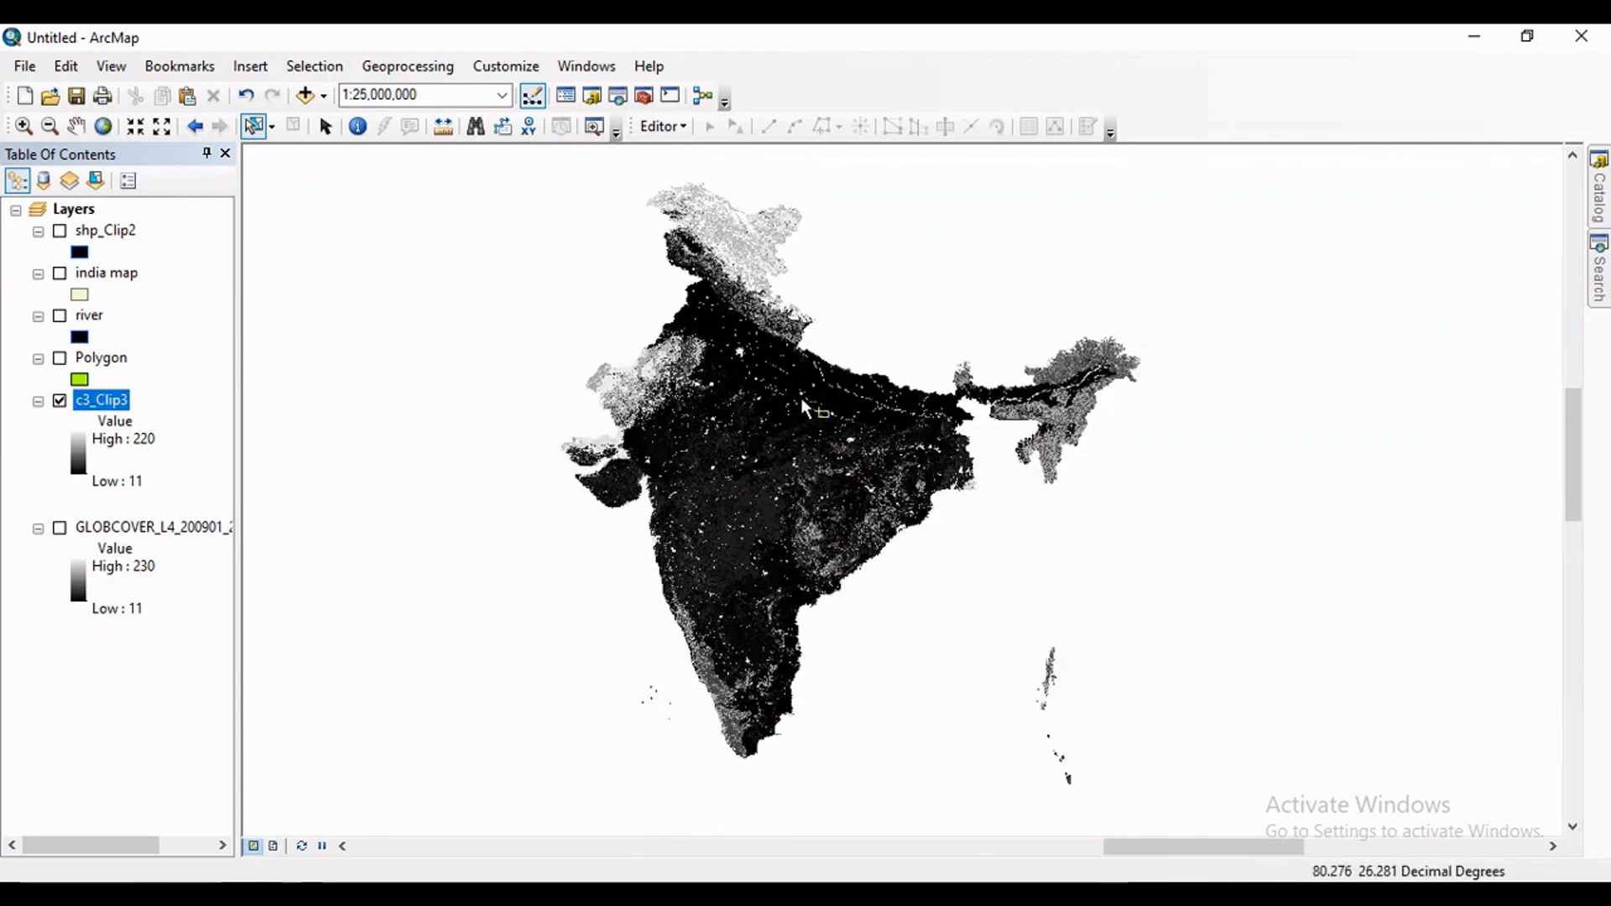